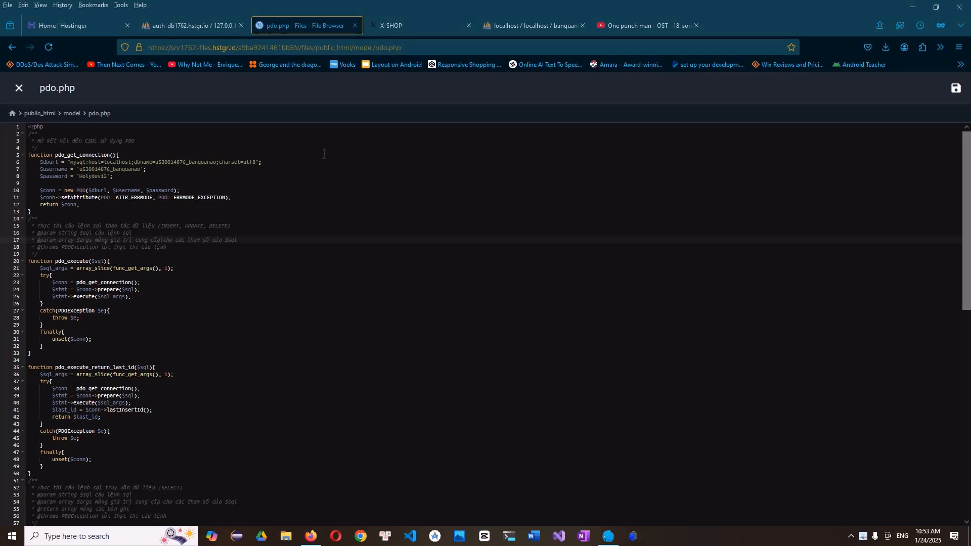
- Switch from the pdo.php File Manager editor to the Hostinger hPanel home dashboard
left_click(68, 25)
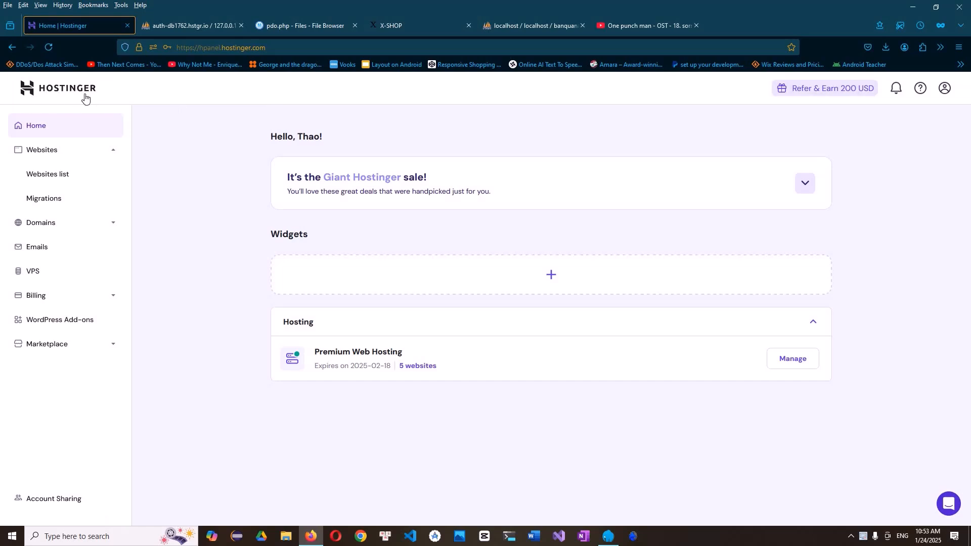
- Start a new browser tab and enter 'hostinger' in its address bar
triple_click(338, 356)
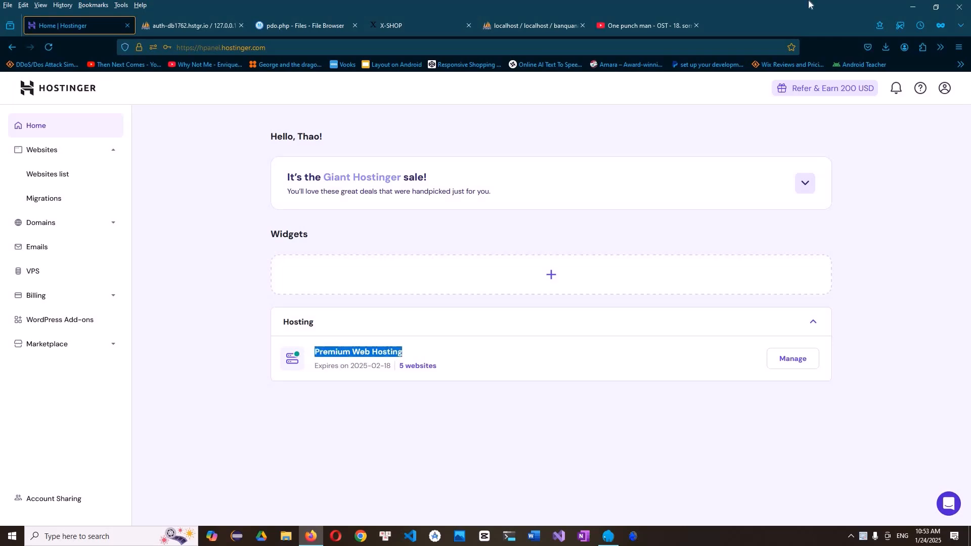
right_click(745, 31)
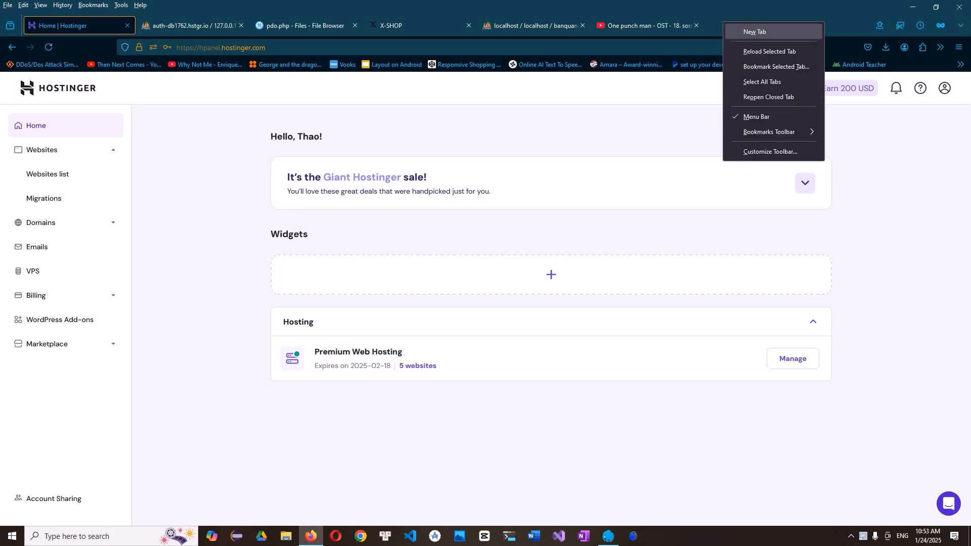
left_click(753, 31)
type("hostin")
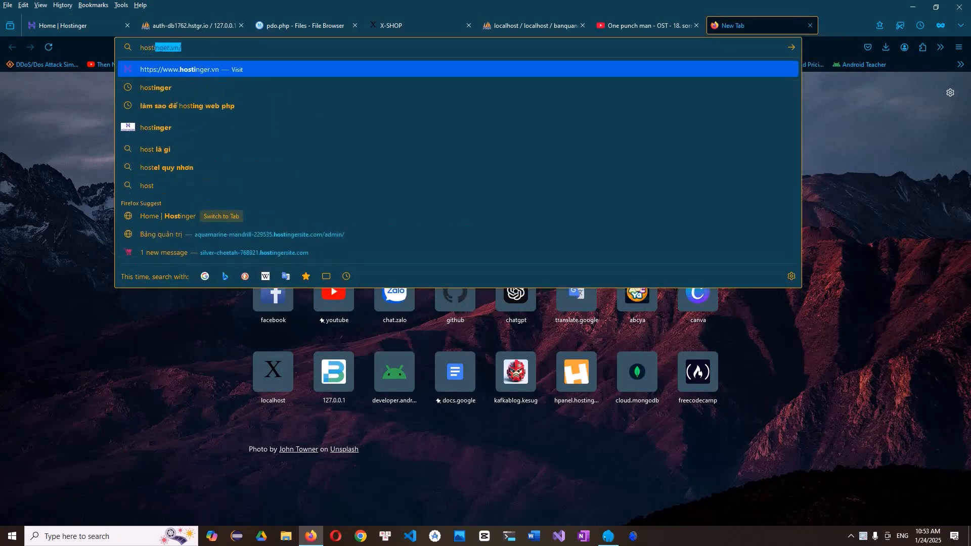
type("ger")
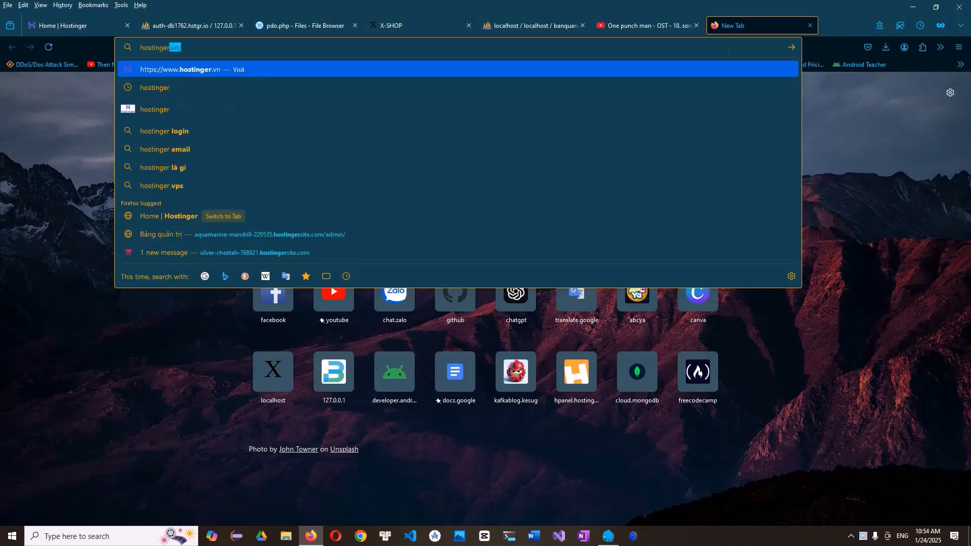
- Load the hostinger.vn site and scroll through its hosting plan pricing cards
left_click(305, 70)
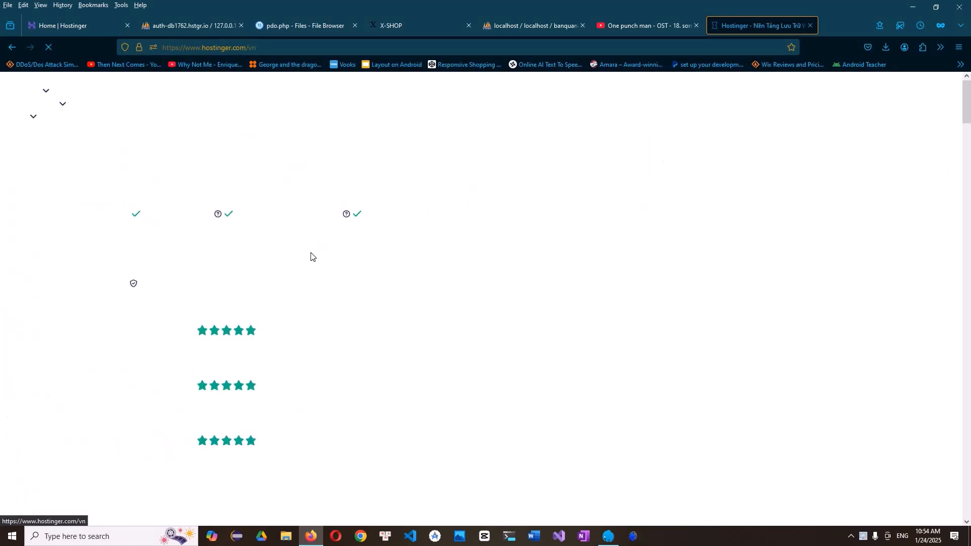
scroll(455, 212, "down", 5)
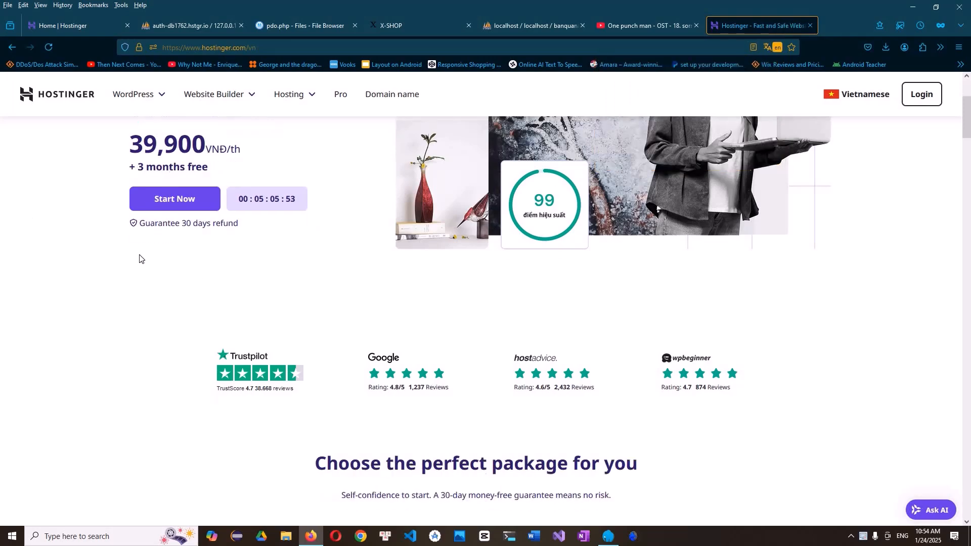
scroll(174, 272, "up", 3)
scroll(175, 272, "down", 10)
scroll(128, 194, "up", 4)
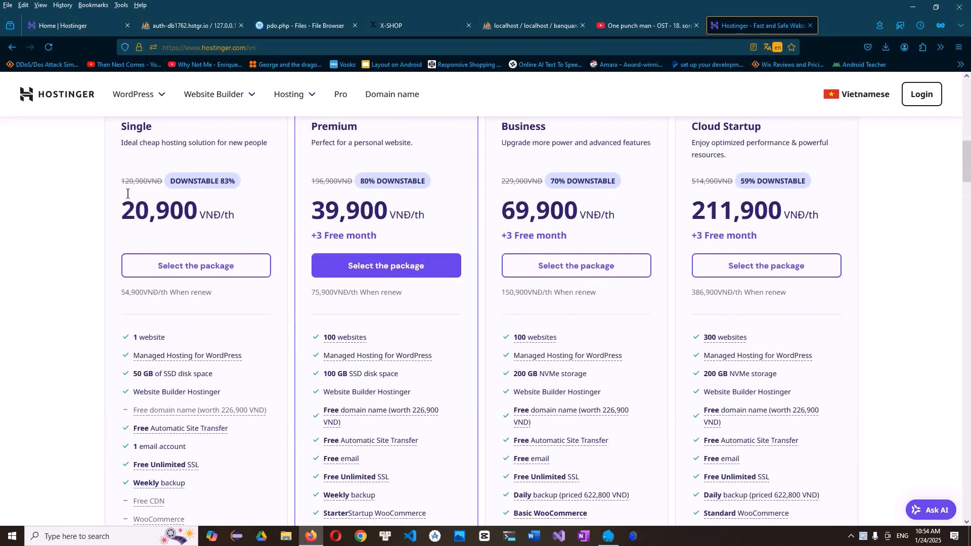
scroll(118, 189, "up", 1)
left_click_drag(121, 192, 119, 229)
- Highlight the Single plan price and the Premium plan name and description to review them
triple_click(200, 240)
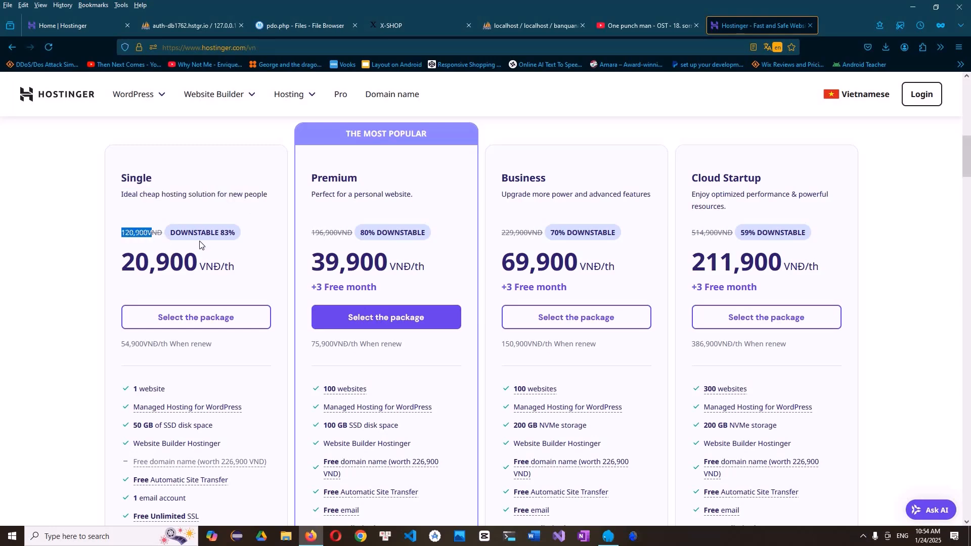
left_click(124, 231)
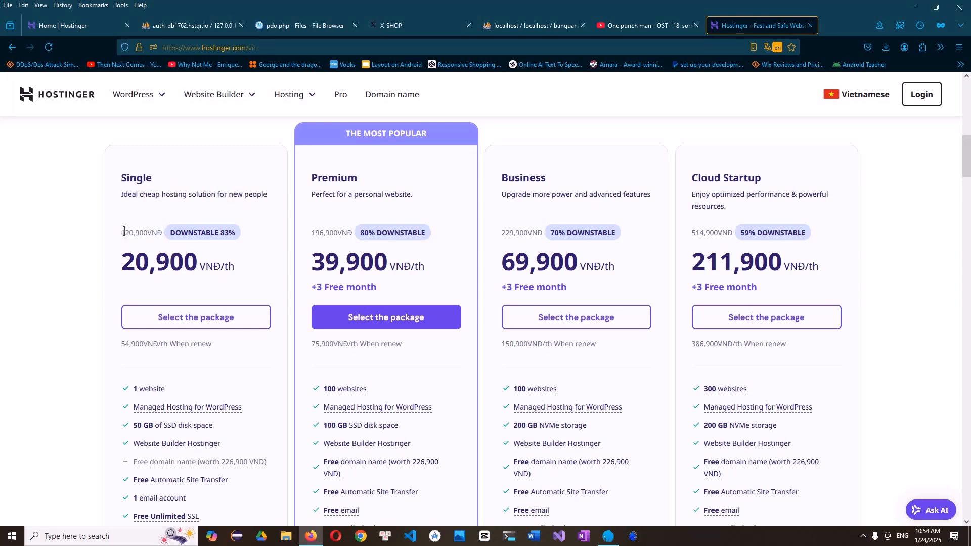
left_click(170, 234, "shift")
left_click_drag(311, 178, 360, 181)
left_click(346, 194)
left_click_drag(367, 250, 396, 325)
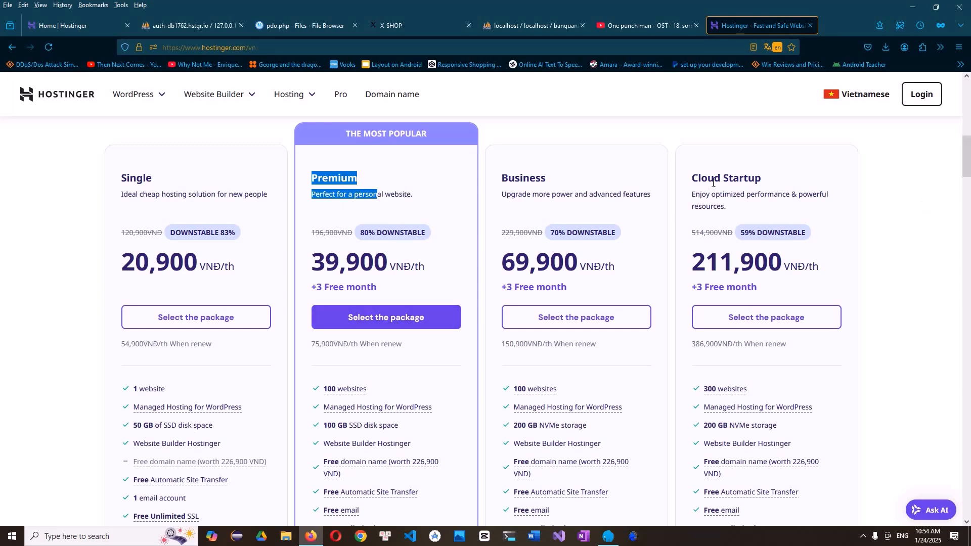
left_click(389, 199)
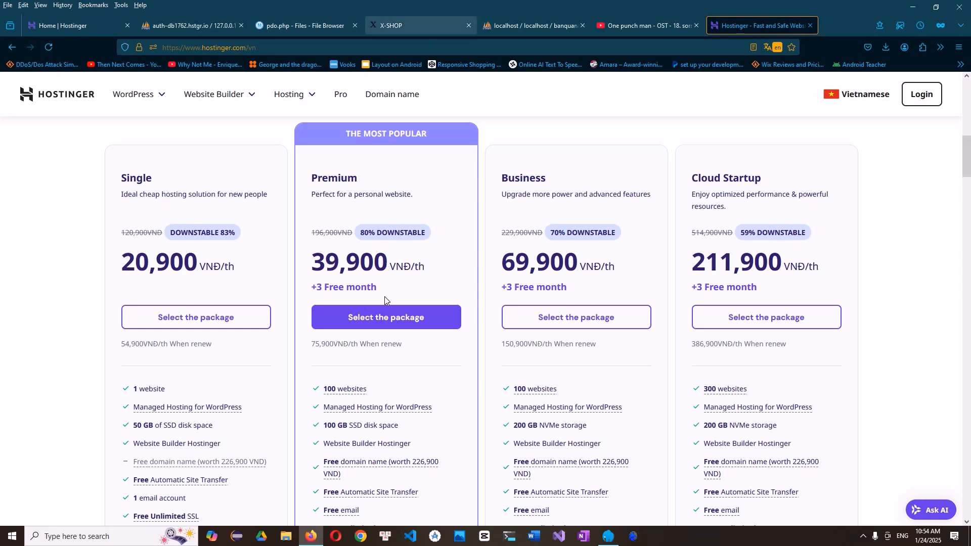
- Flip through the X-SHOP and phpMyAdmin tabs, ending on the YouTube tab
left_click(433, 20)
left_click(549, 27)
left_click(620, 29)
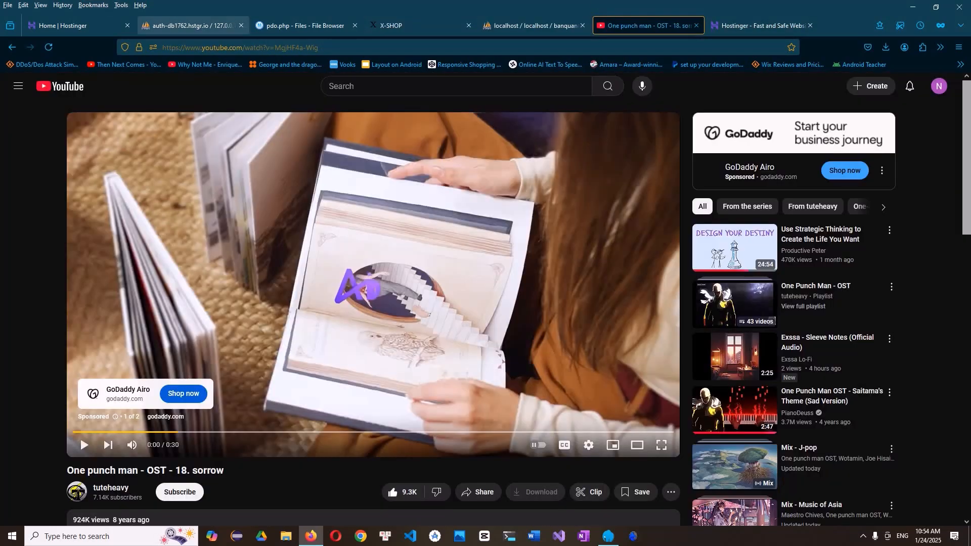
- Bring up the live X-Shop site and scroll through its New Release products
mouse_move(194, 21)
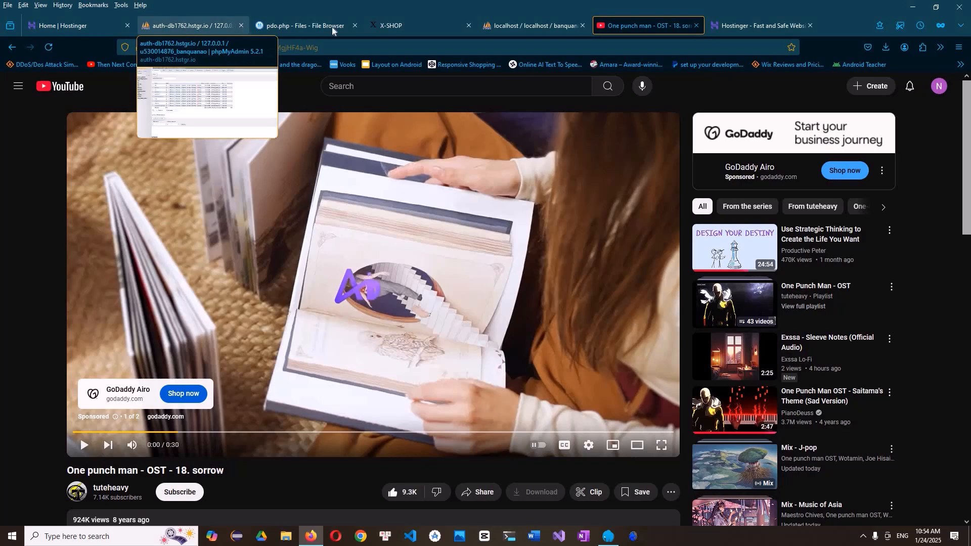
left_click(404, 23)
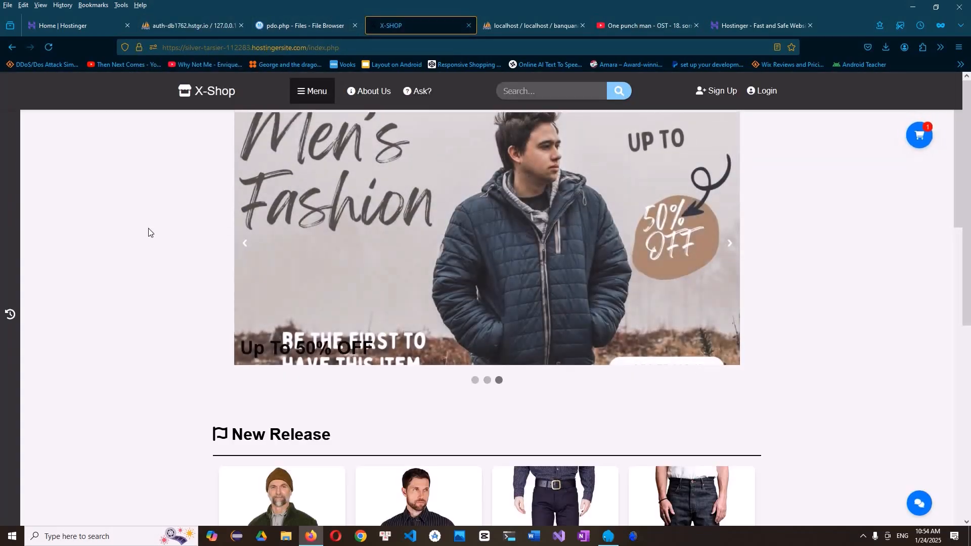
scroll(237, 190, "down", 5)
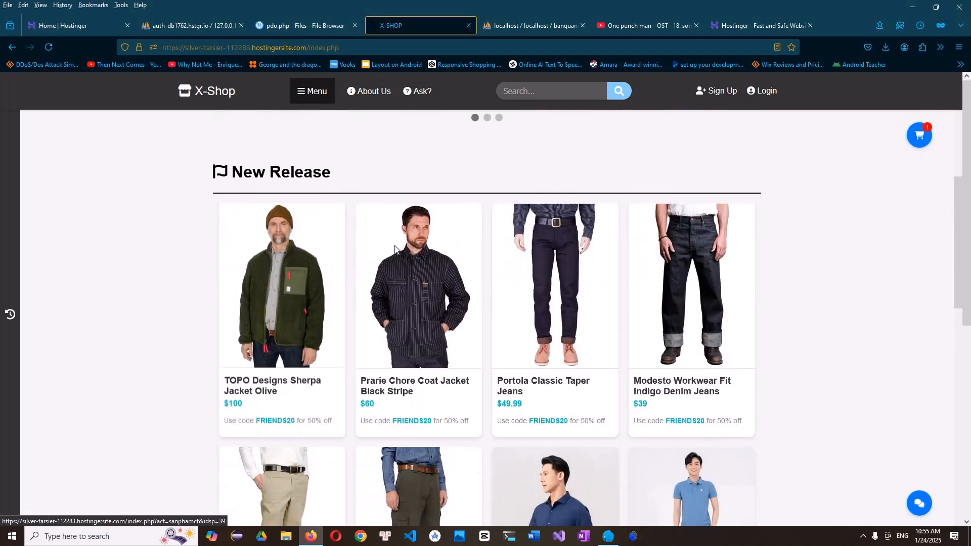
scroll(250, 214, "up", 5)
scroll(283, 230, "down", 10)
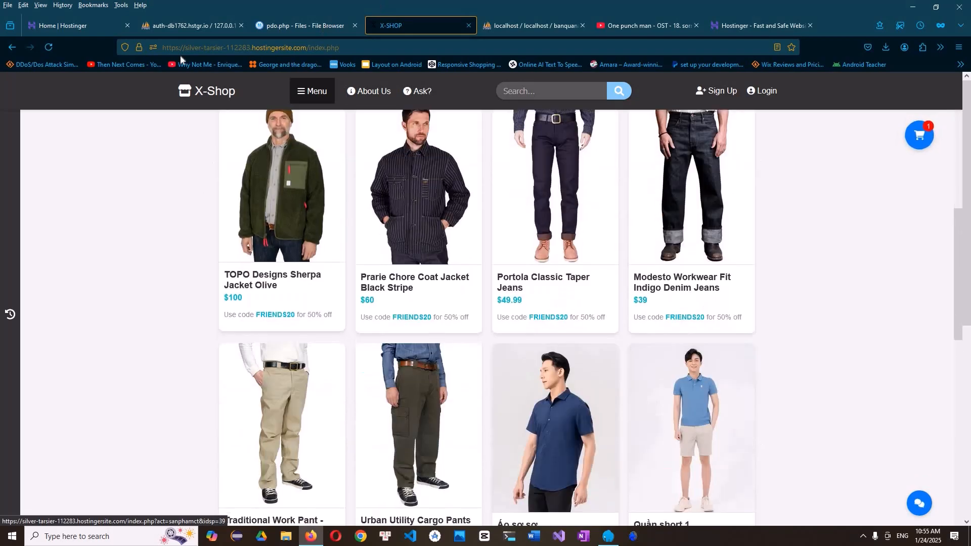
- Select the shop's hostingersite.com domain in the address bar, then return to the Hostinger dashboard
left_click_drag(176, 47, 339, 47)
left_click(159, 46)
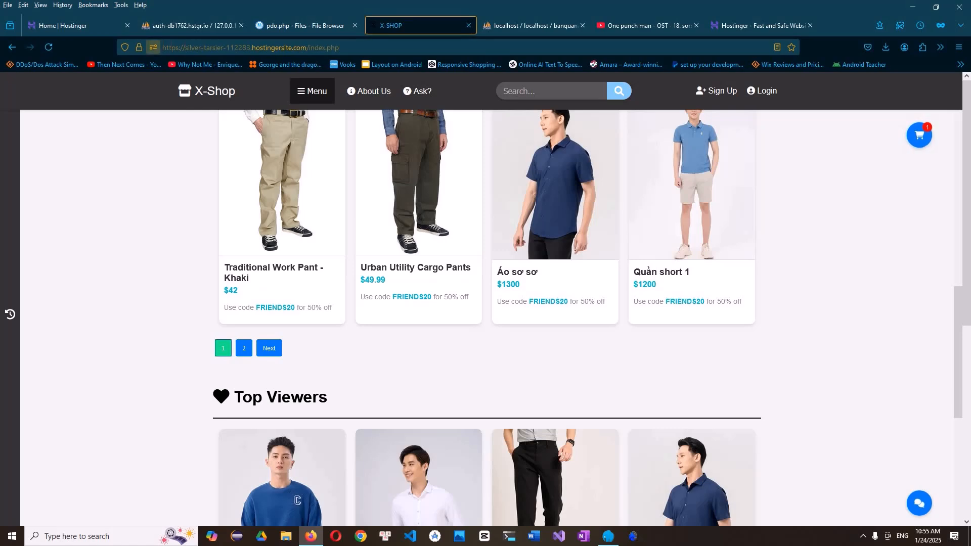
left_click(162, 47)
left_click_drag(162, 47, 309, 47)
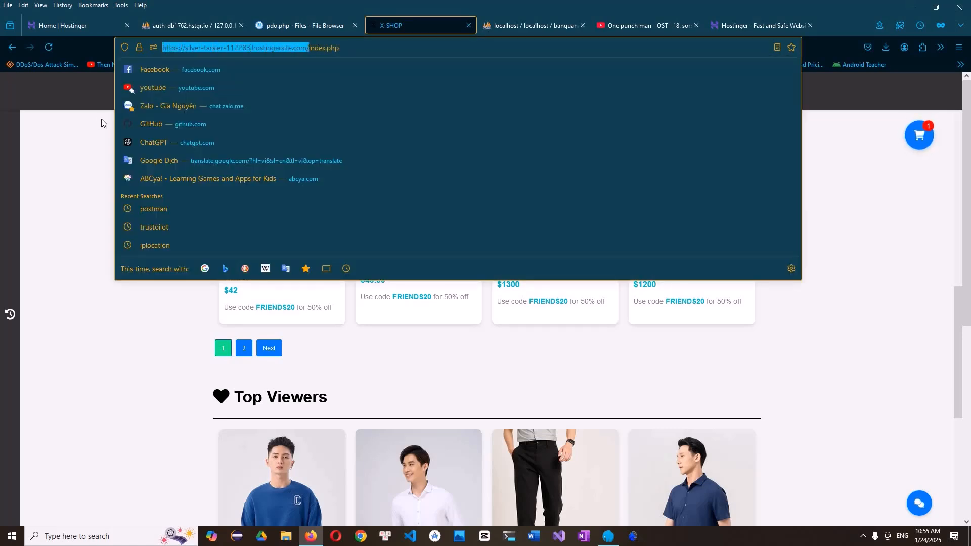
left_click(71, 28)
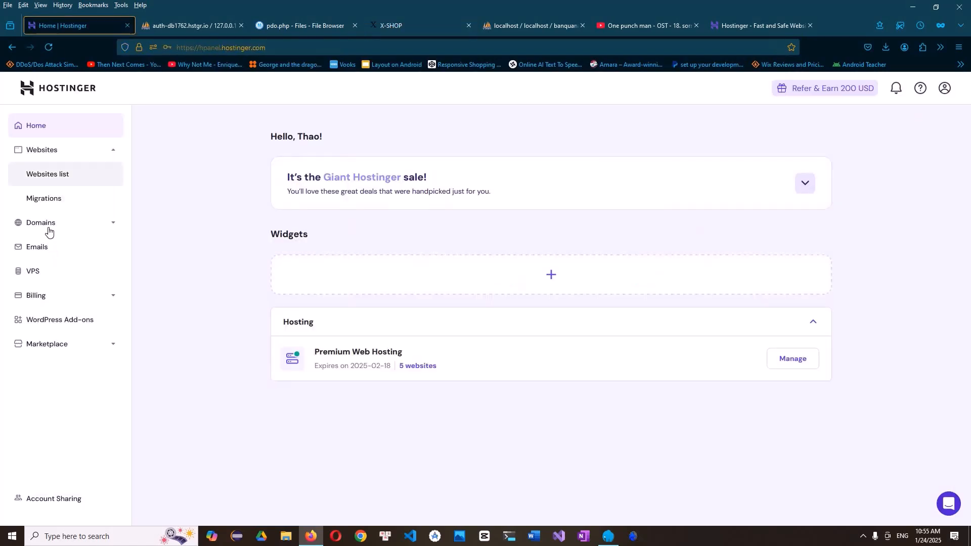
- Visit Domains > Transfers, then go to Websites > Websites list in the sidebar
left_click(56, 221)
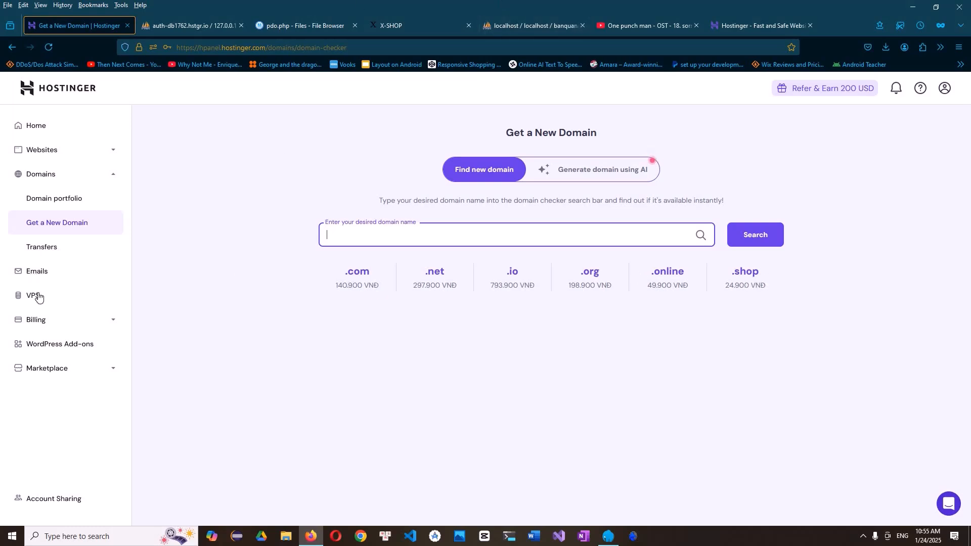
left_click(42, 247)
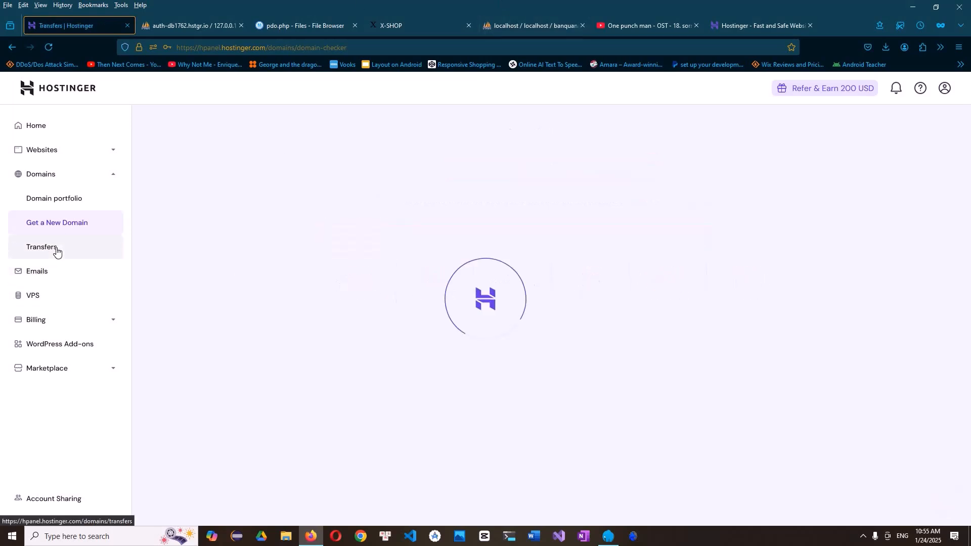
scroll(510, 343, "down", 2)
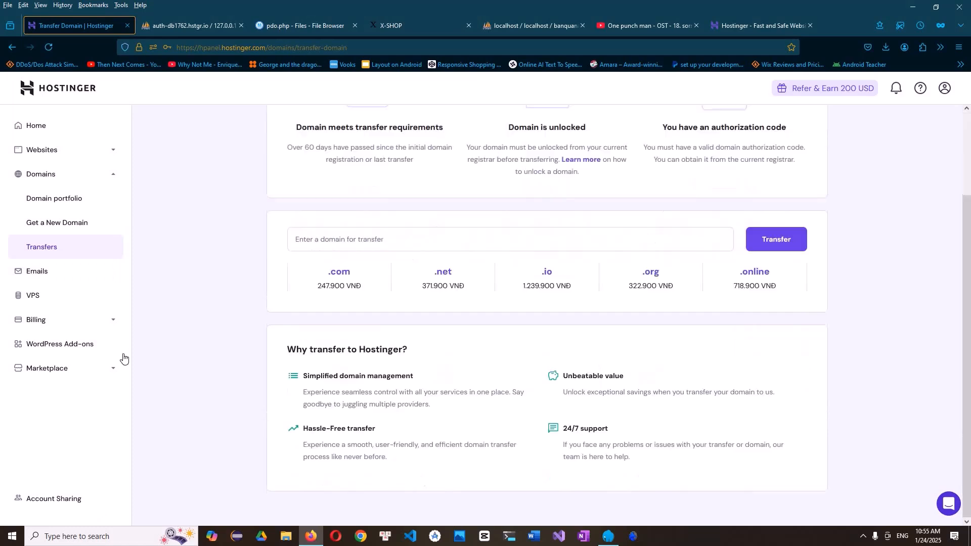
left_click(52, 150)
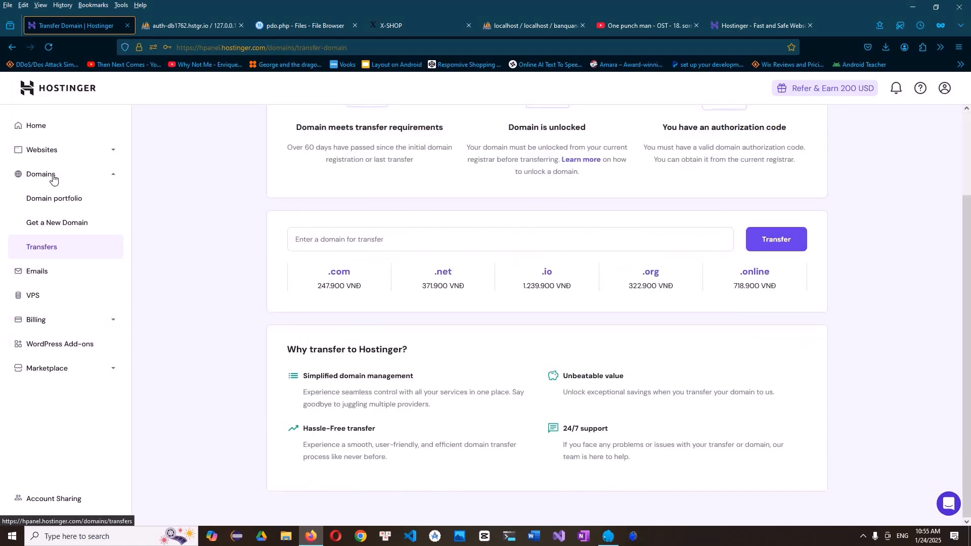
left_click(55, 177)
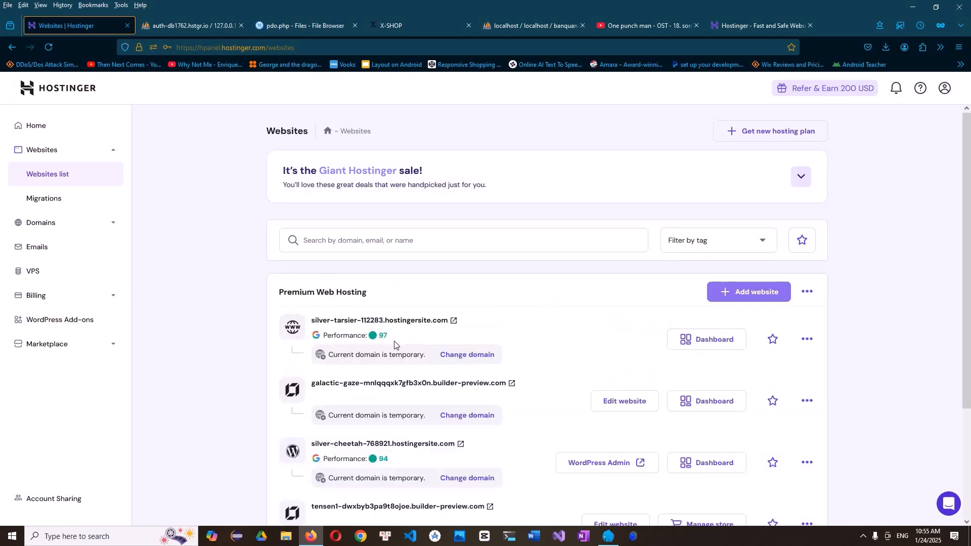
- Choose Add website > Empty PHP/HTML website from the Websites list
scroll(308, 230, "down", 3)
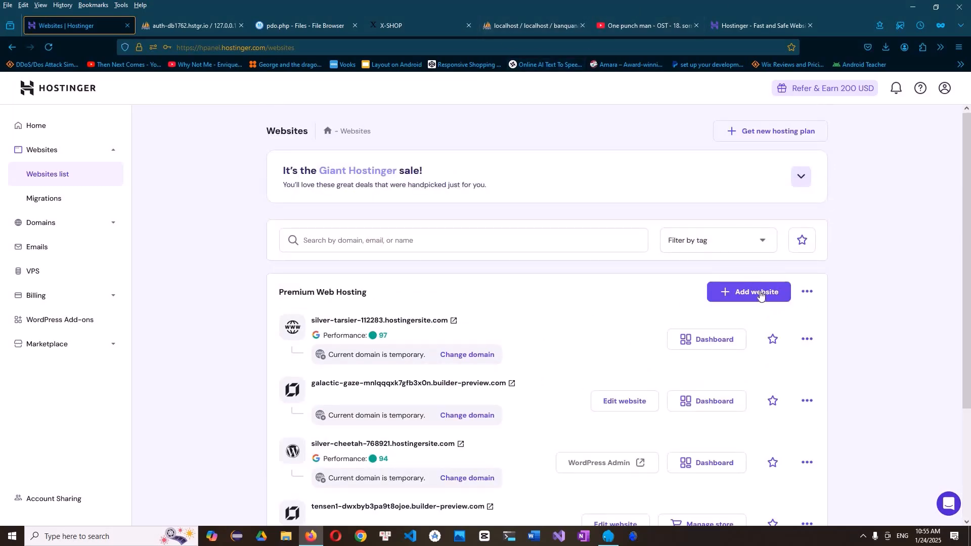
left_click(760, 293)
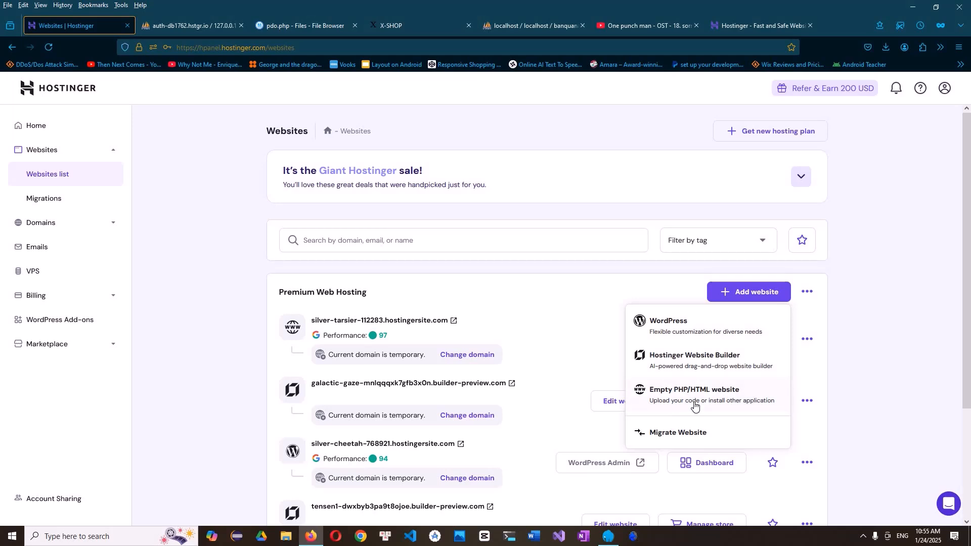
left_click(689, 407)
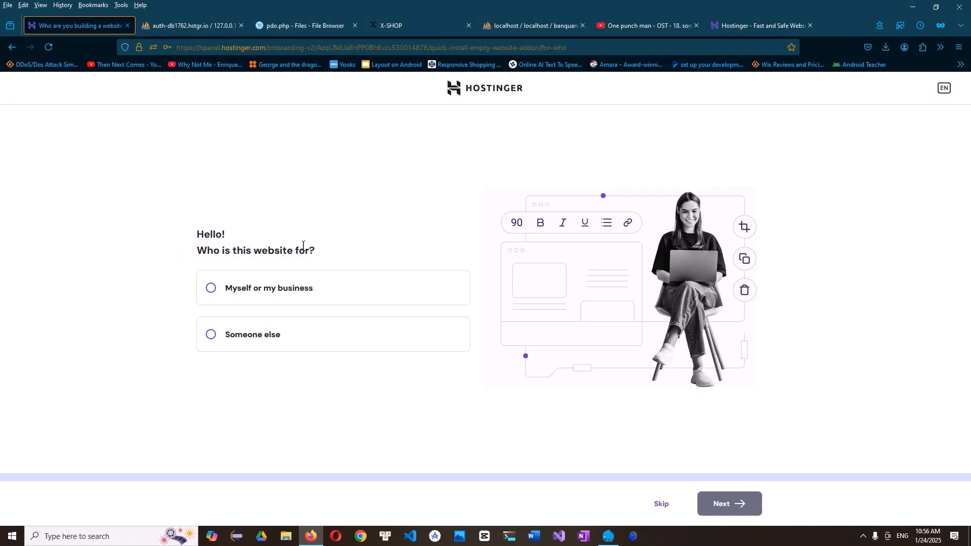
- Mark the new website as built for someone else and put it on a temporary domain
left_click_drag(191, 233, 212, 288)
left_click(211, 288)
left_click(266, 349)
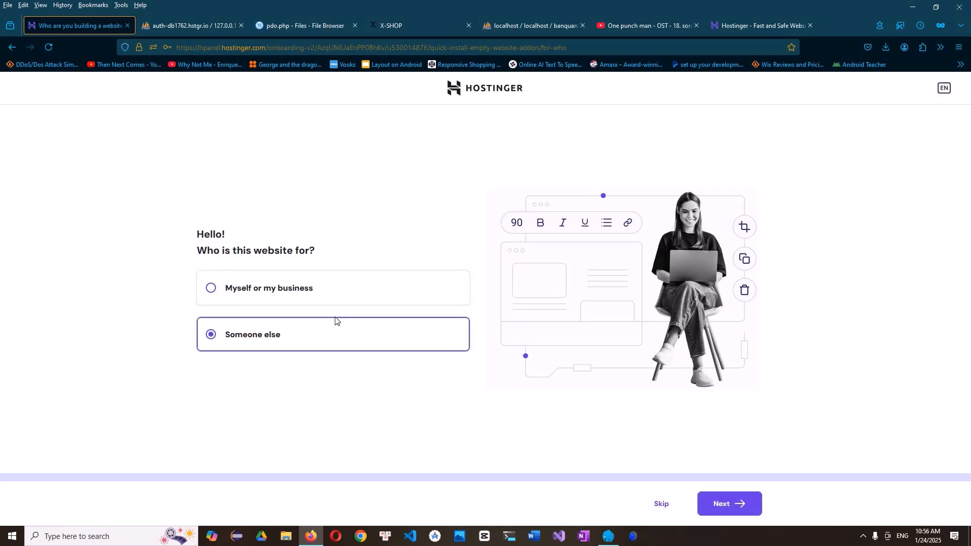
left_click(741, 508)
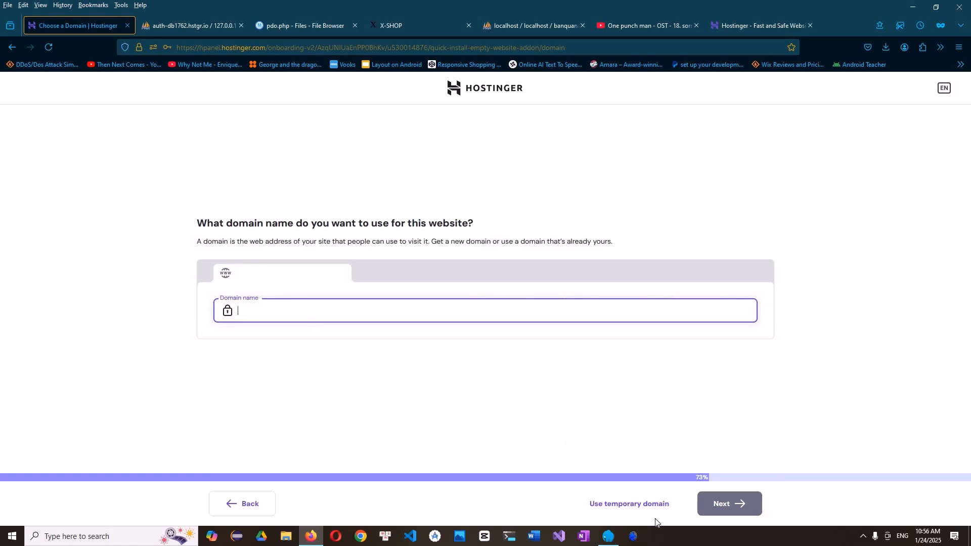
left_click(627, 507)
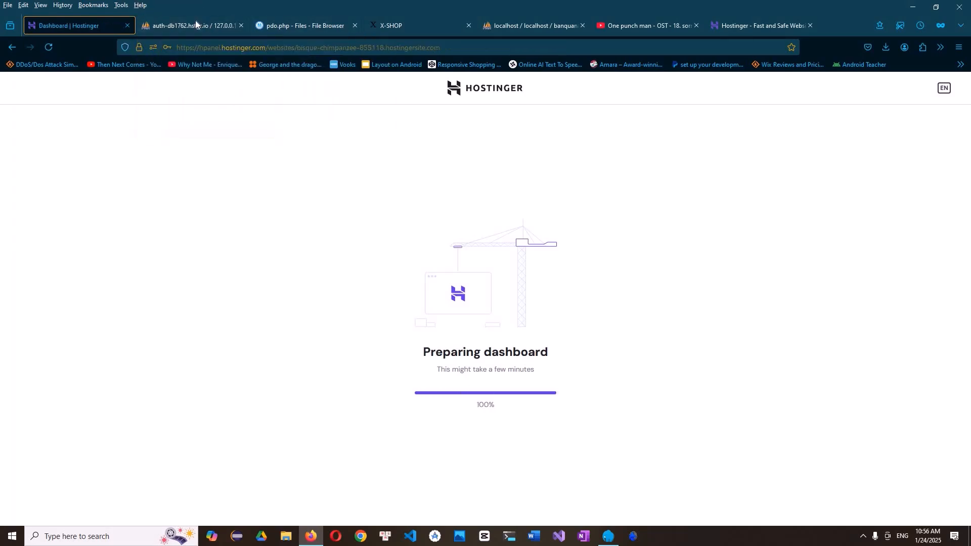
- Review the open tabs and close the local phpMyAdmin export page
left_click(222, 25)
left_click(281, 26)
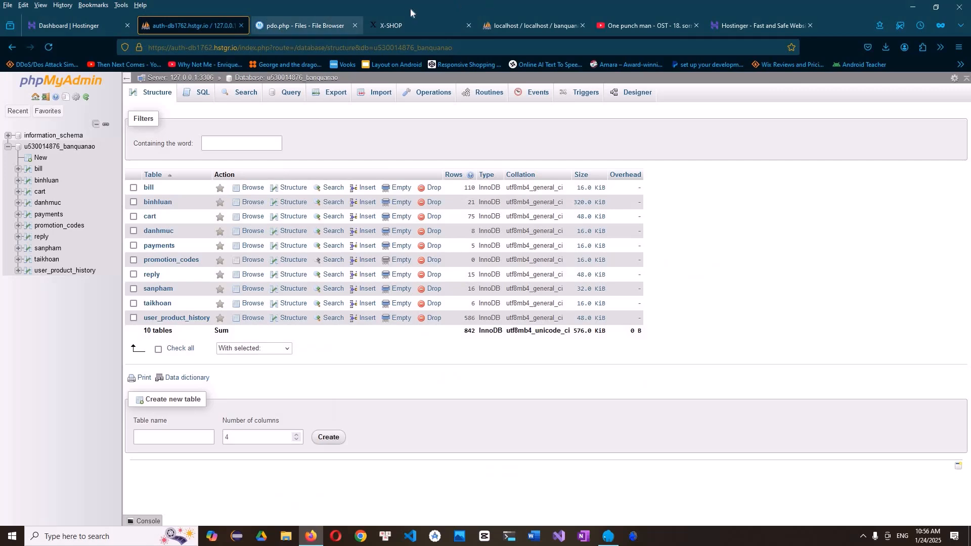
left_click(404, 25)
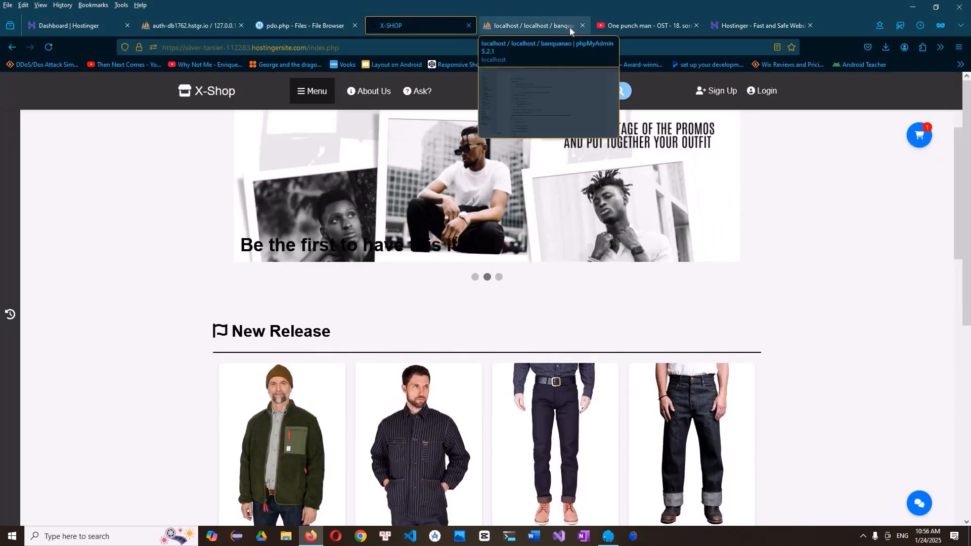
left_click(570, 29)
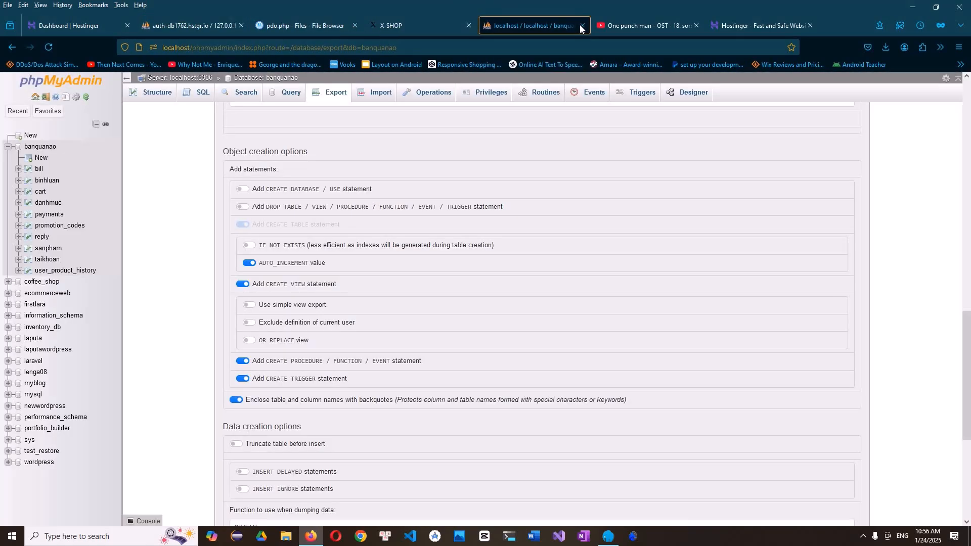
left_click(582, 25)
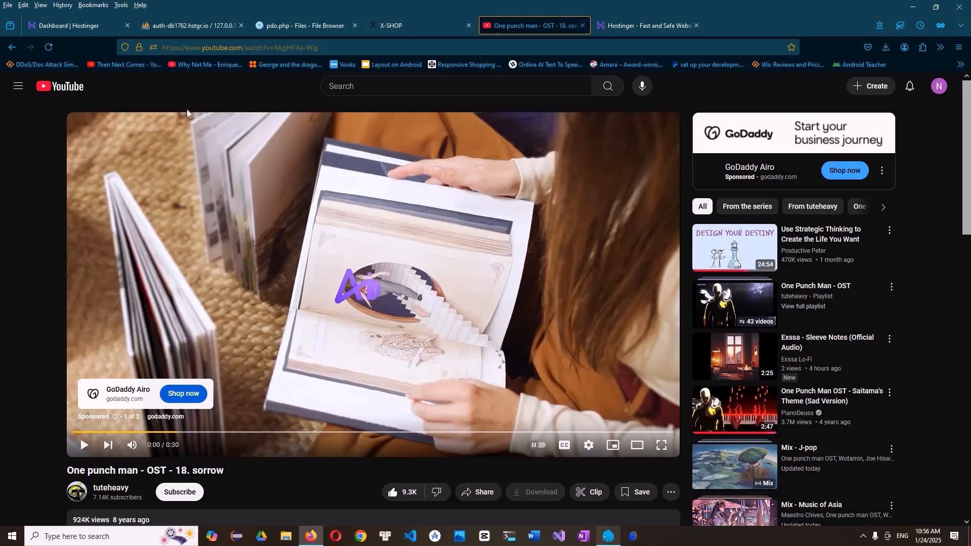
- Close the pdo.php, hosted phpMyAdmin and X-SHOP tabs, then return to the new site's dashboard
left_click(295, 24)
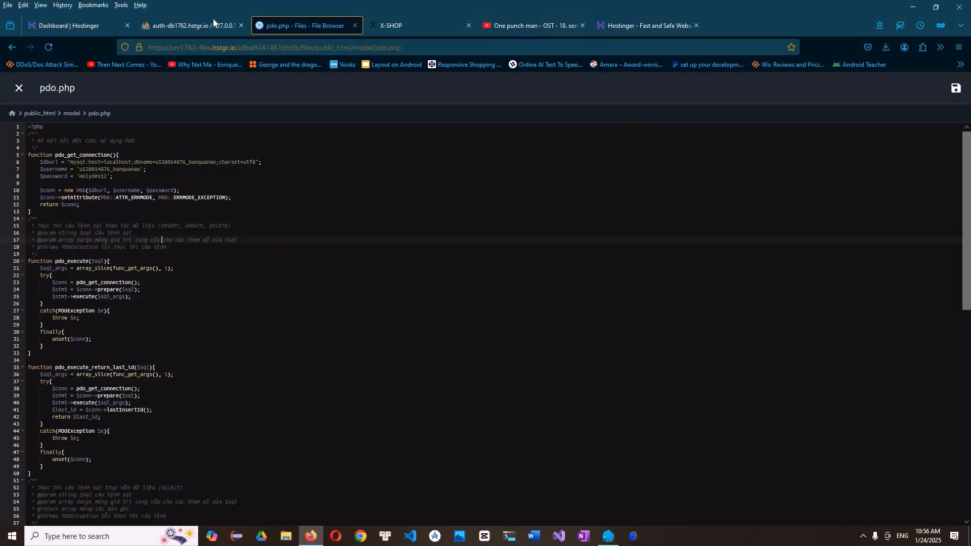
left_click(212, 27)
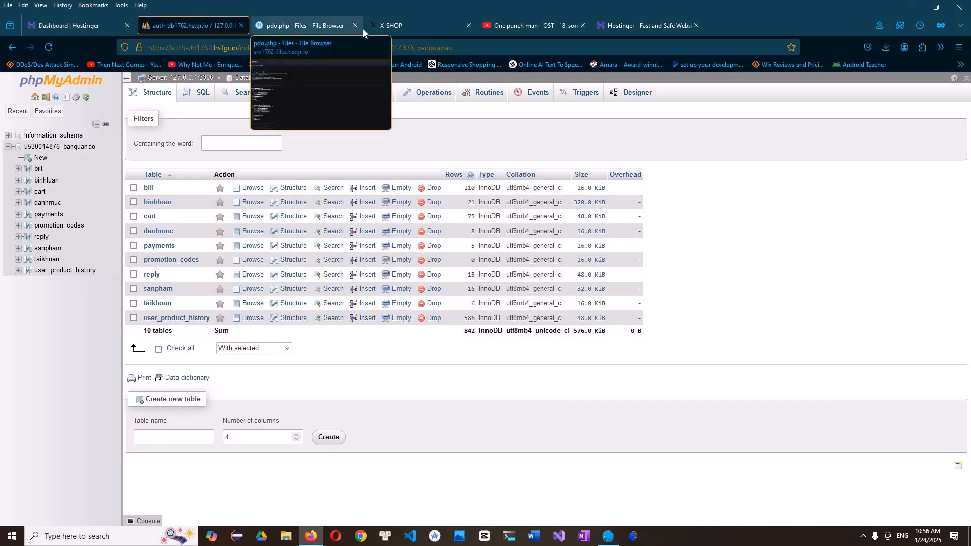
left_click(395, 28)
middle_click(252, 26)
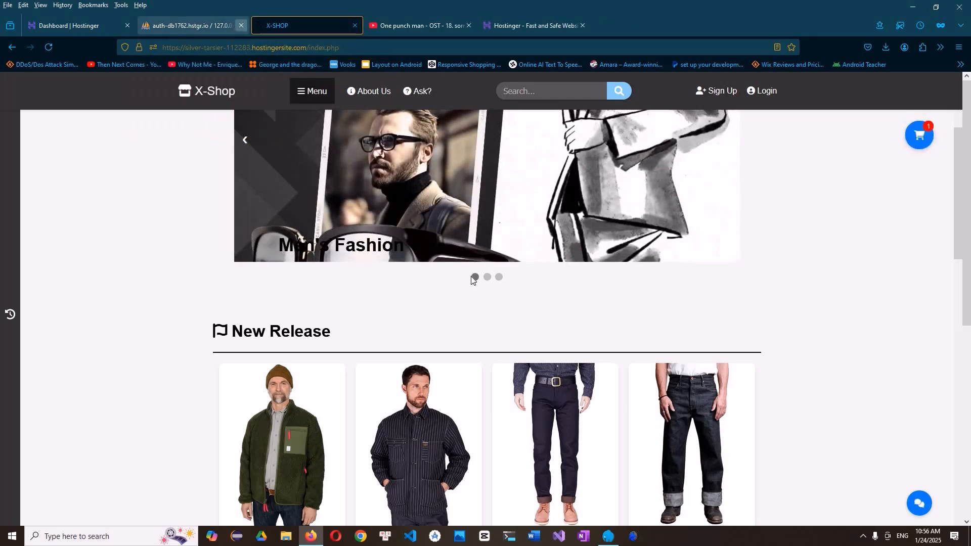
left_click(242, 25)
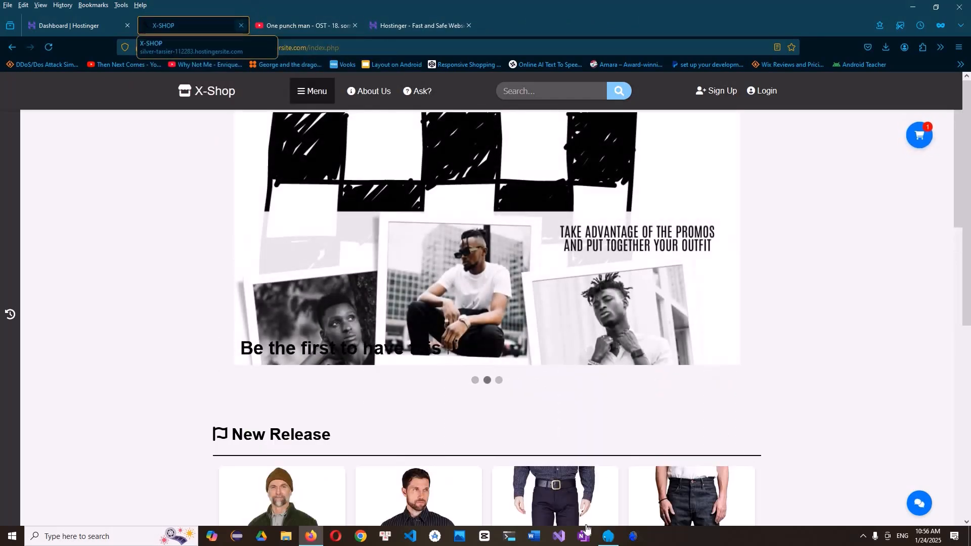
left_click(241, 25)
left_click(406, 290)
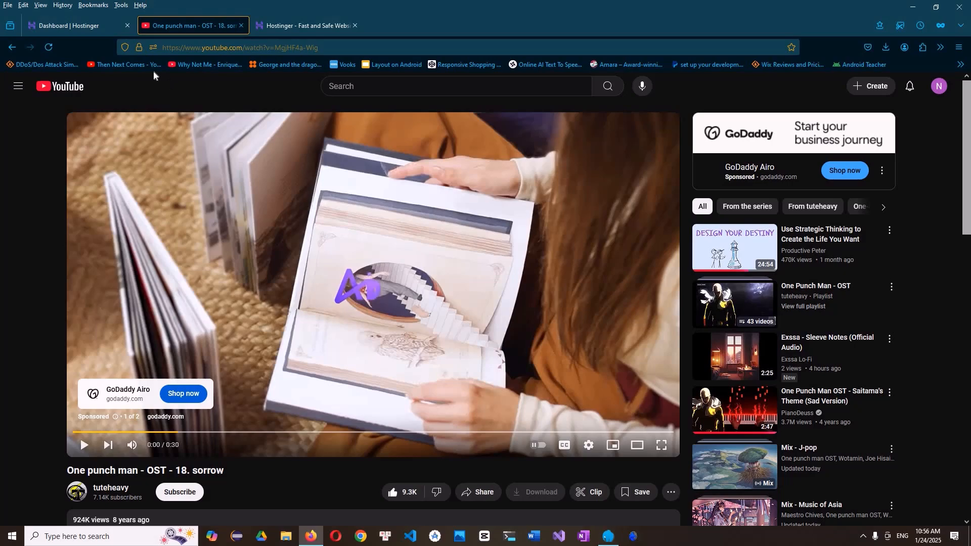
key("ctrl+Page_Up")
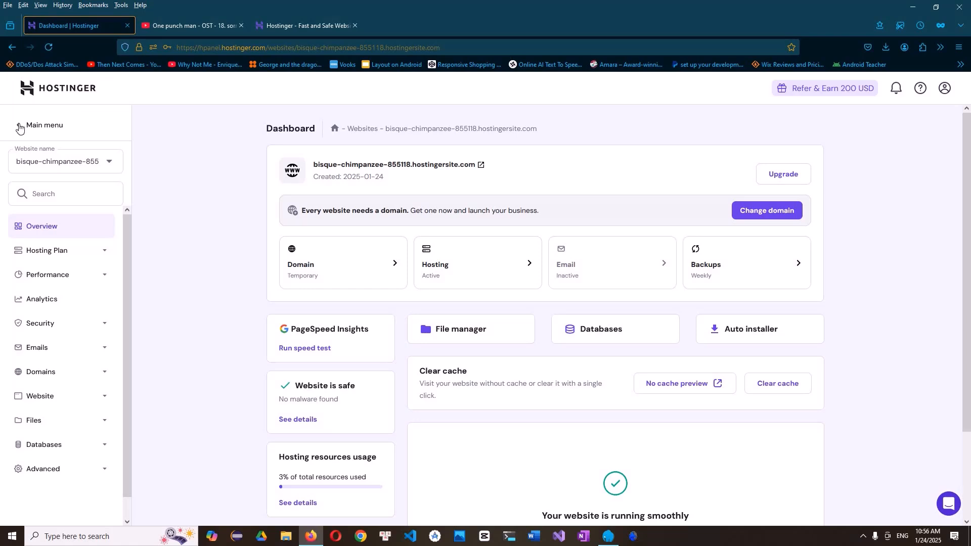
left_click(51, 166)
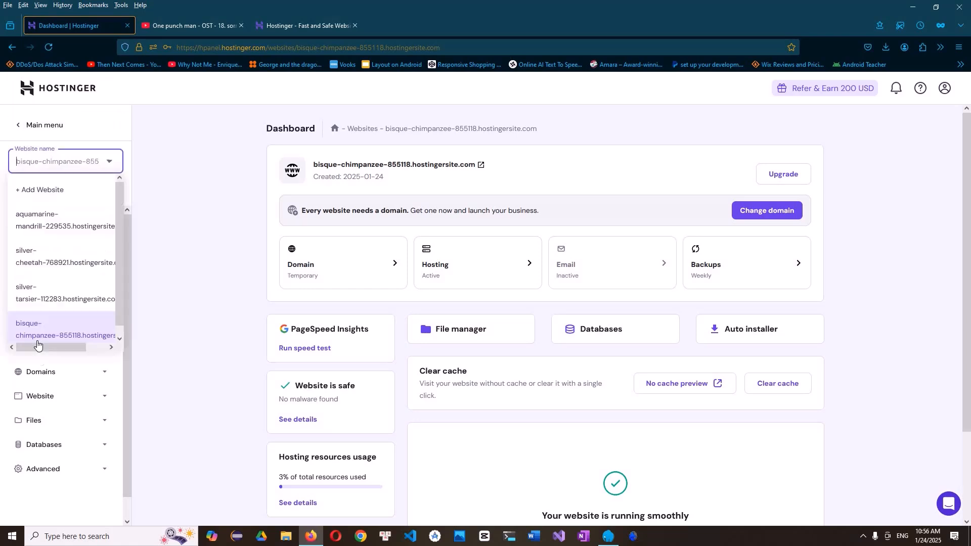
left_click(316, 163)
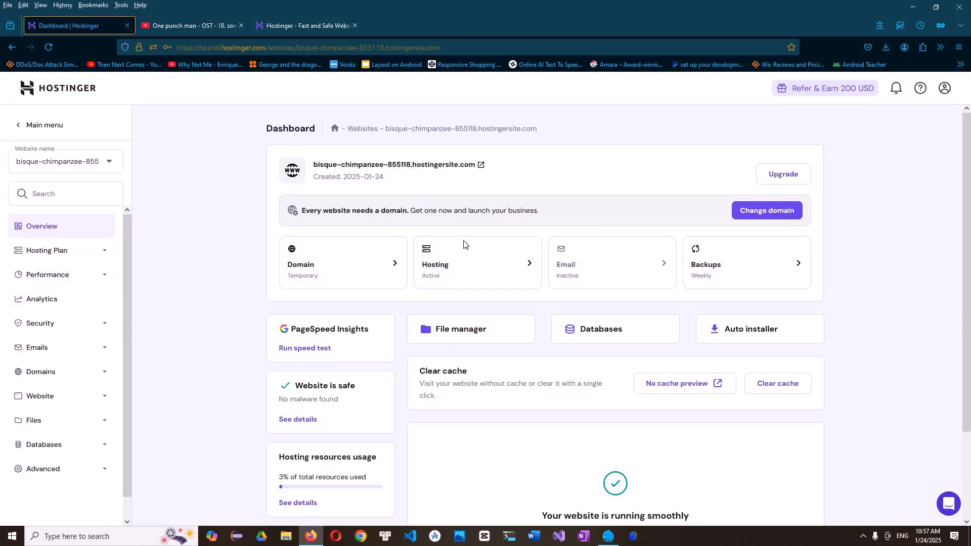
scroll(434, 230, "down", 2)
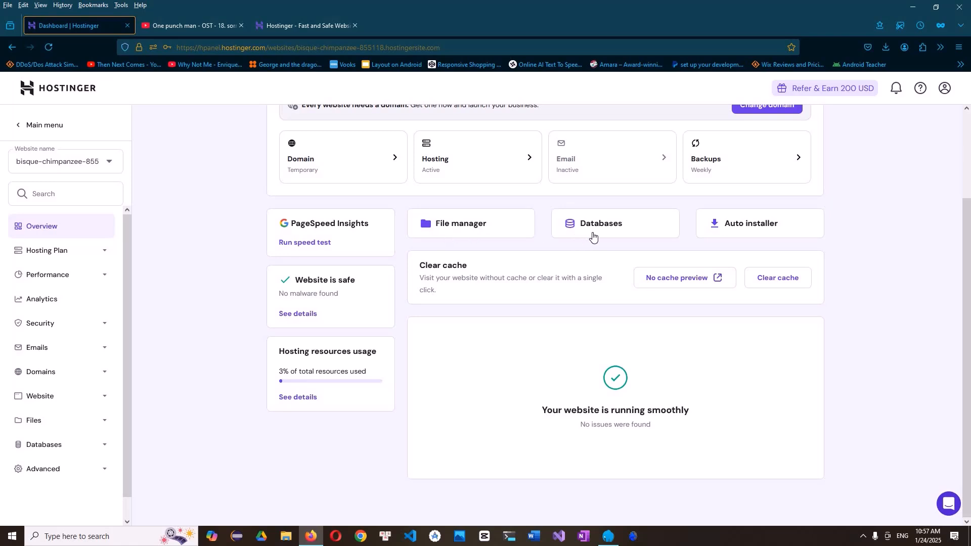
- Open the new site's File Manager at the public_html folder
left_click(499, 232)
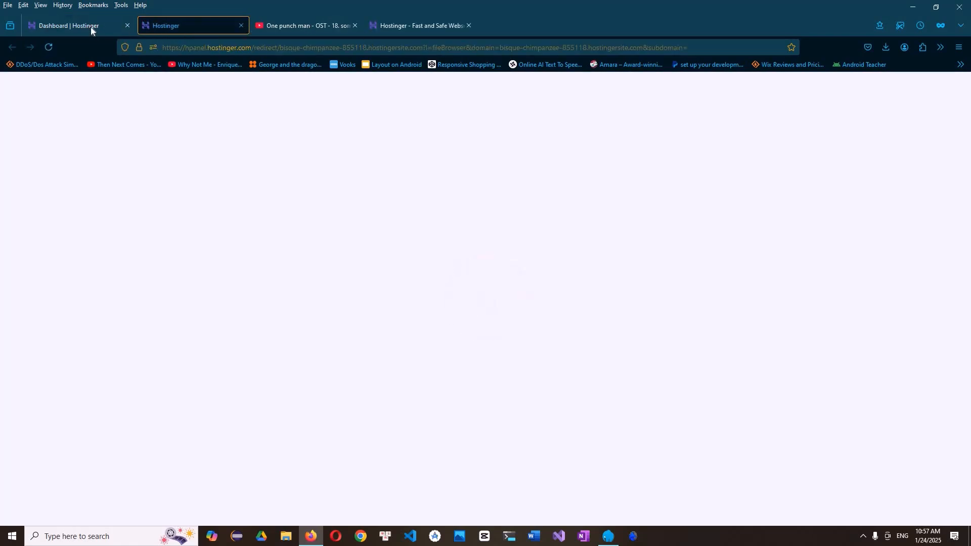
mouse_move(83, 24)
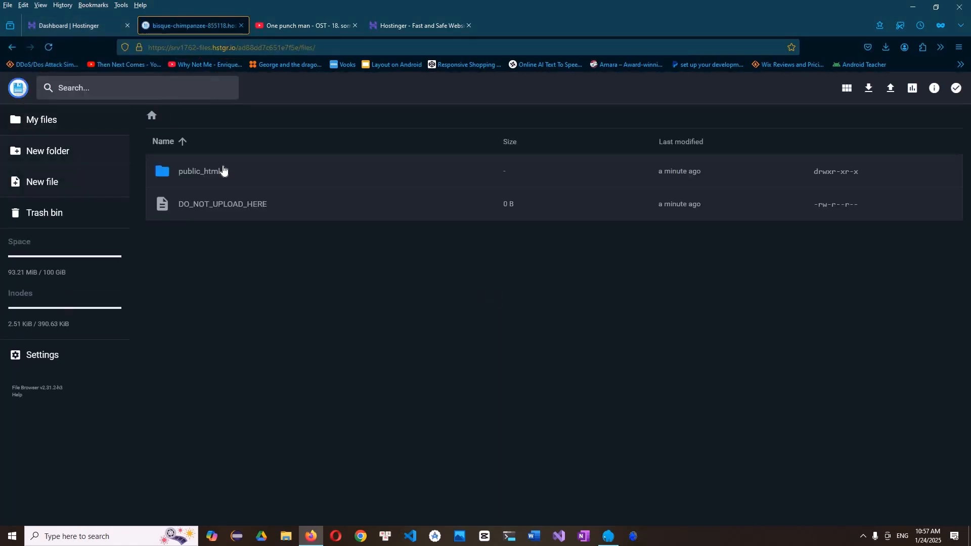
double_click(223, 169)
left_click(73, 23)
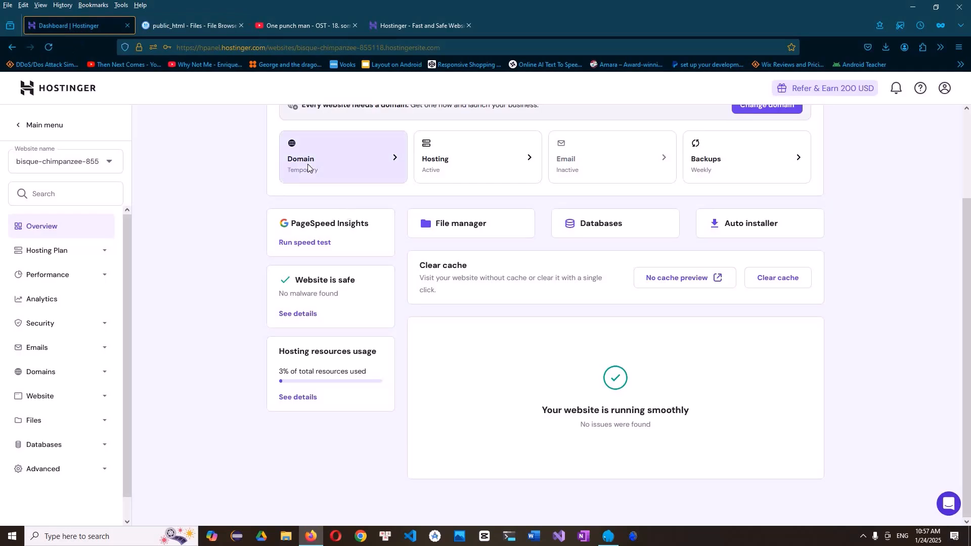
scroll(307, 165, "up", 3)
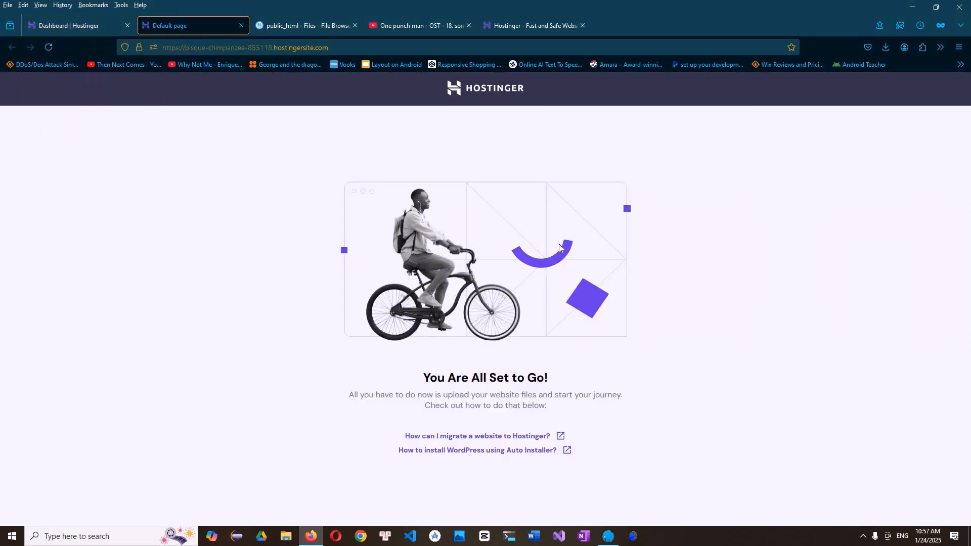
left_click(304, 28)
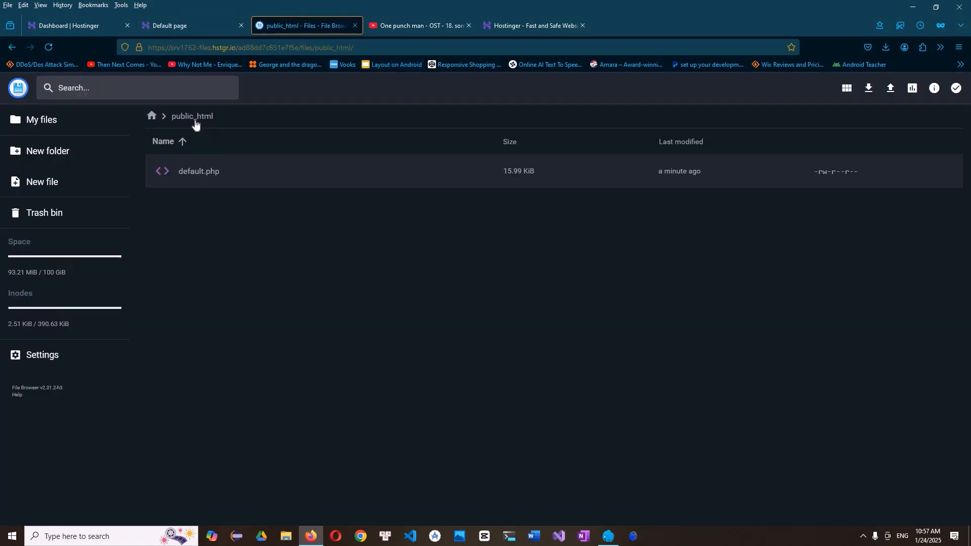
- Inspect default.php's code against the live placeholder page, then close the editor
double_click(170, 184)
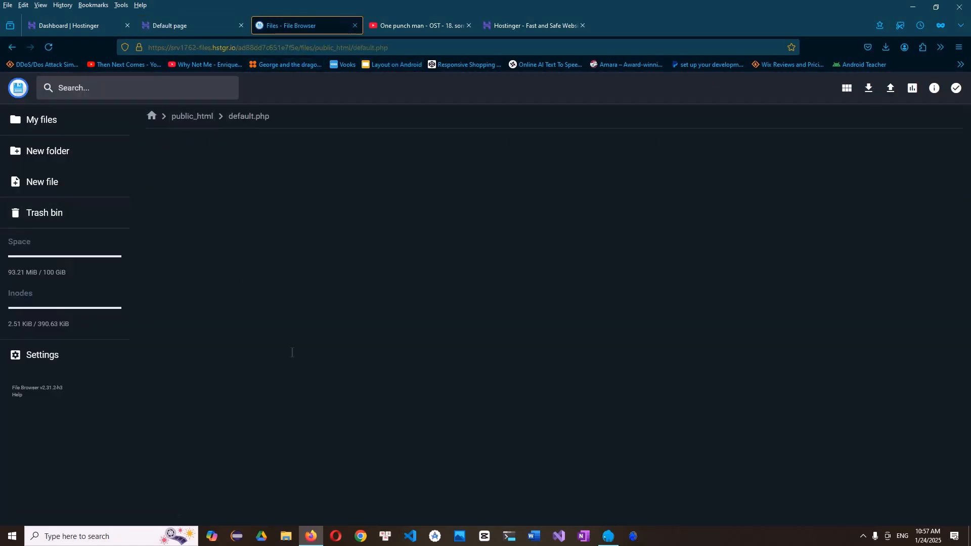
key("ctrl+shift+Tab")
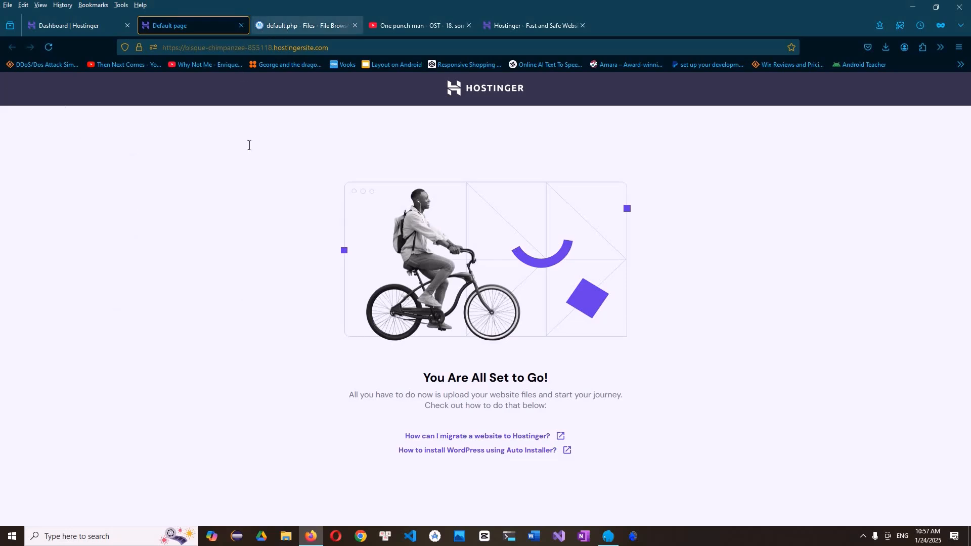
key("ctrl+Tab")
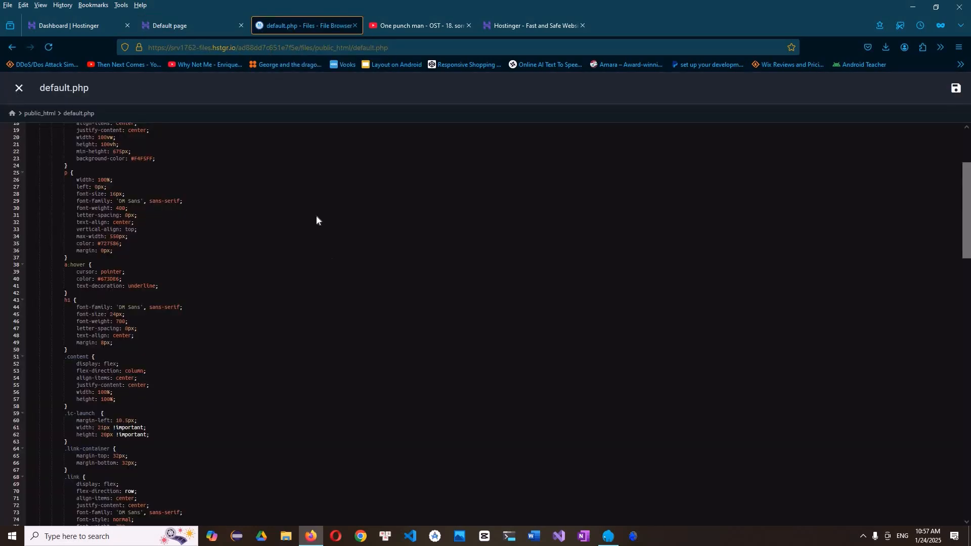
key("Escape")
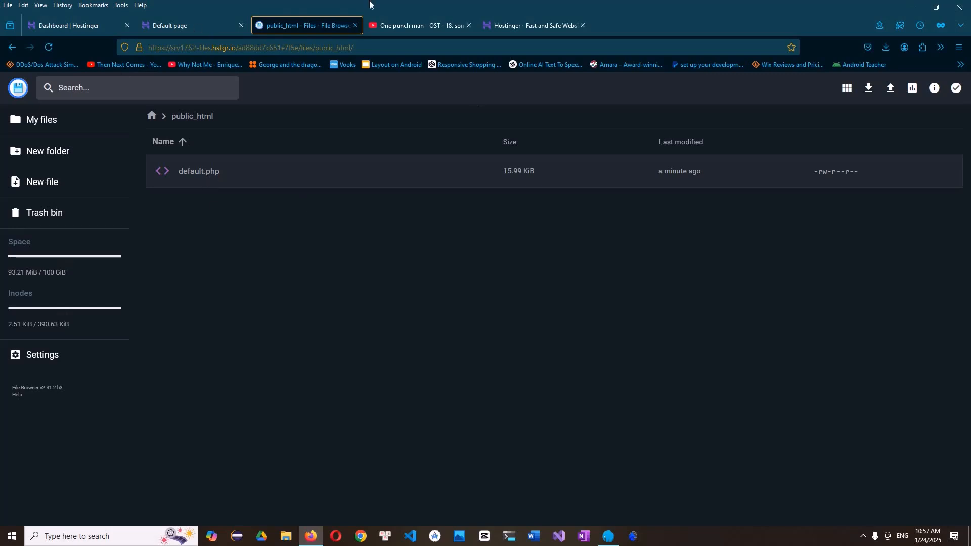
key("ctrl+shift+Tab")
key("ctrl+Tab")
- Permanently delete default.php from public_html, skipping the trash bin
right_click(299, 367)
key("Delete")
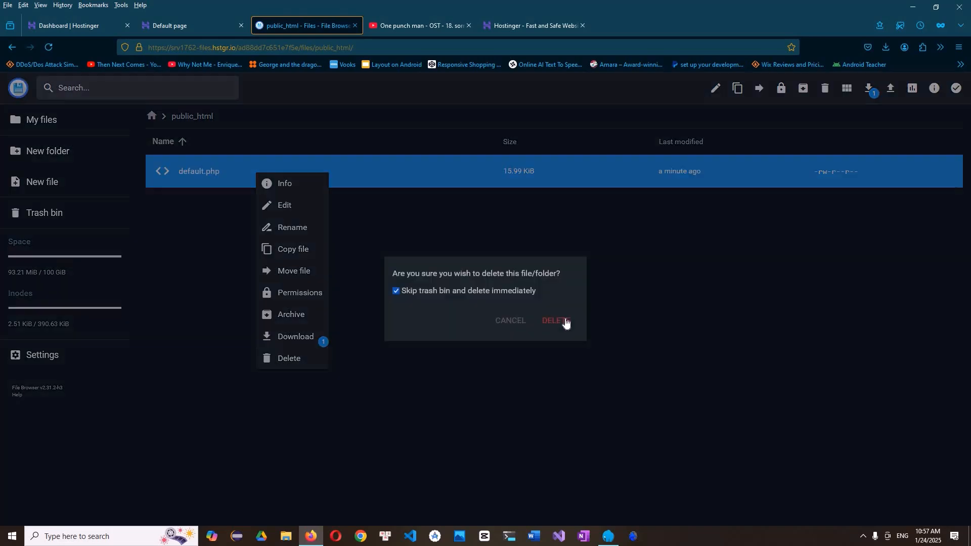
left_click(566, 323)
- Reload the live site to confirm 403 Forbidden, then view the hosting files' root folder
key("ctrl+shift+Tab")
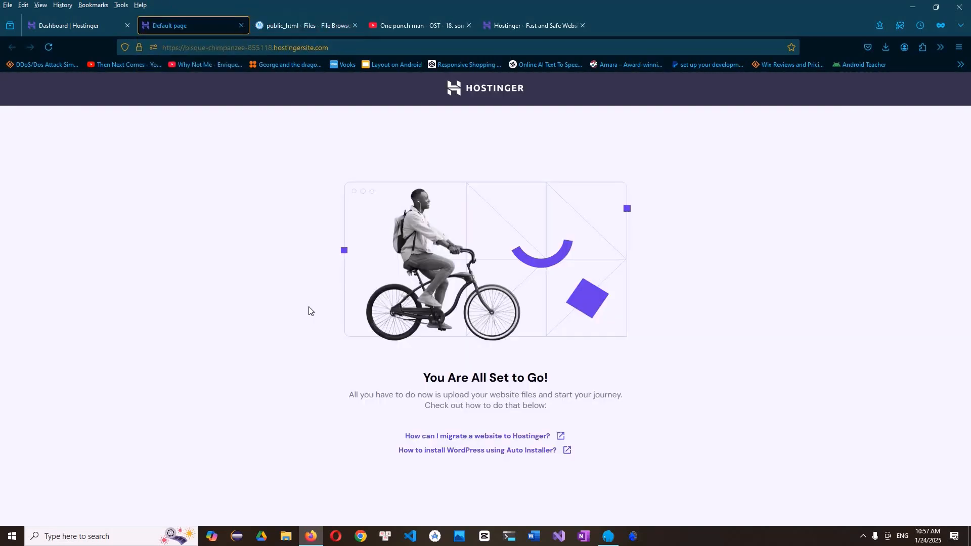
key("F5")
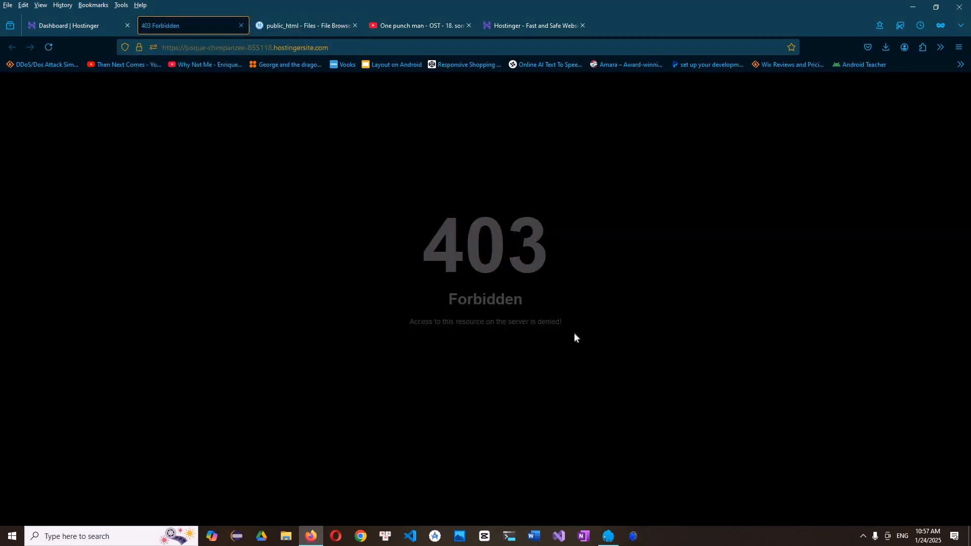
left_click_drag(449, 300, 528, 303)
left_click(305, 30)
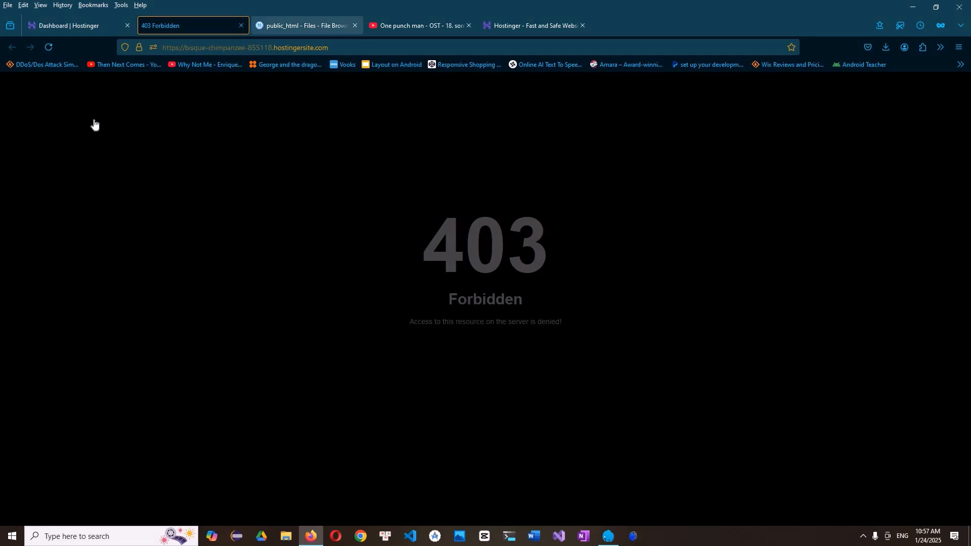
key("ctrl+Tab")
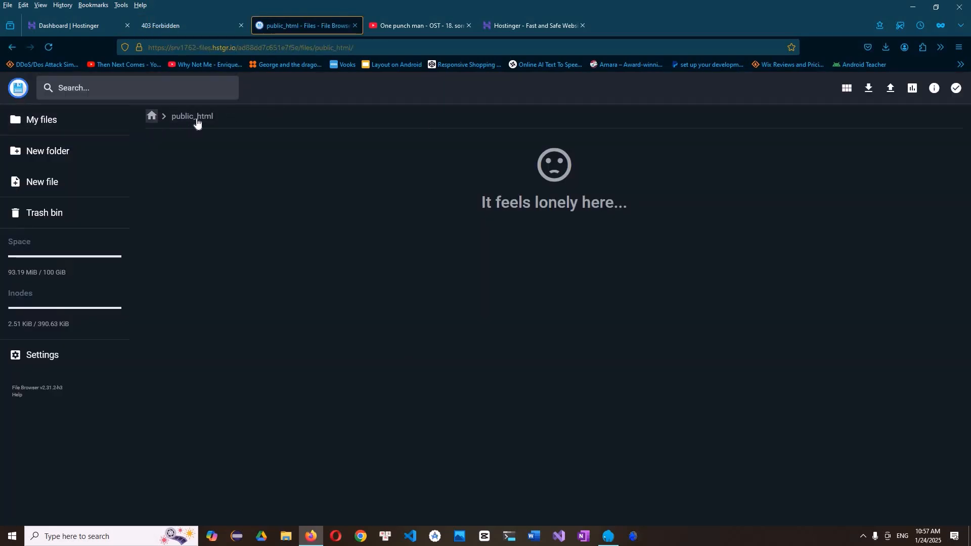
left_click(150, 118)
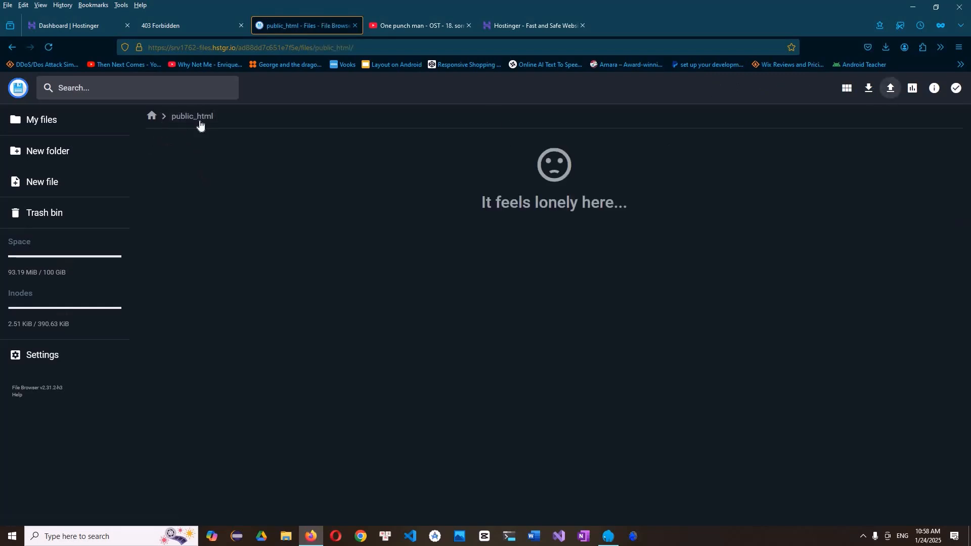
left_click(437, 340)
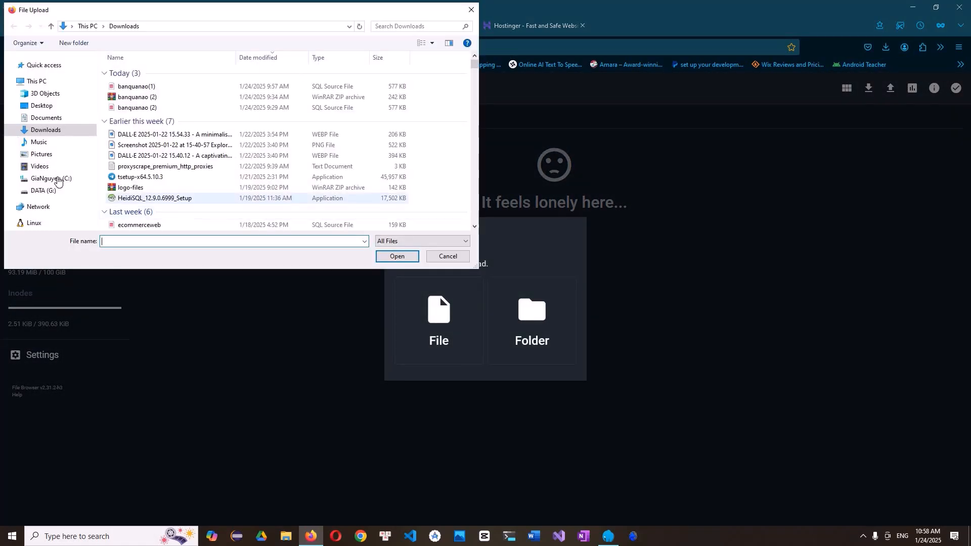
left_click(56, 179)
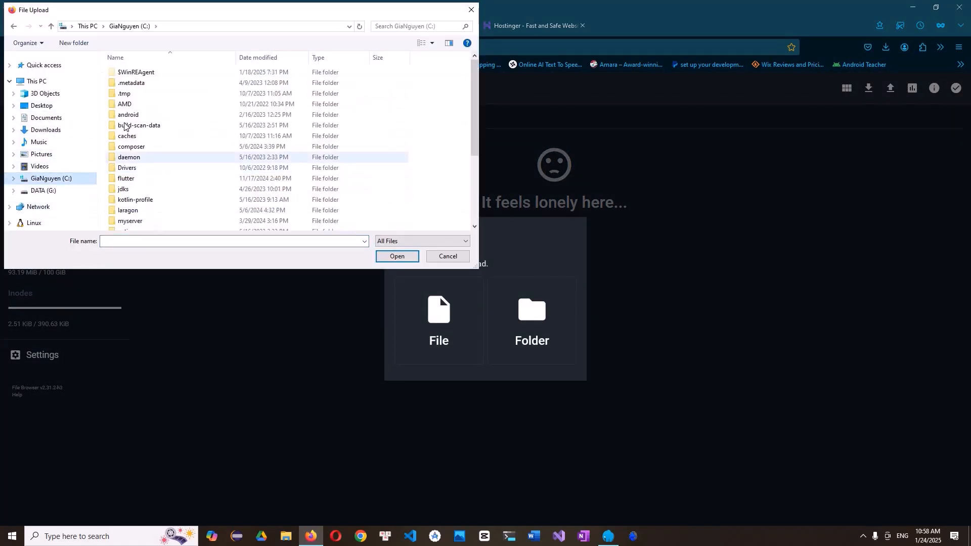
scroll(125, 127, "down", 3)
double_click(130, 124)
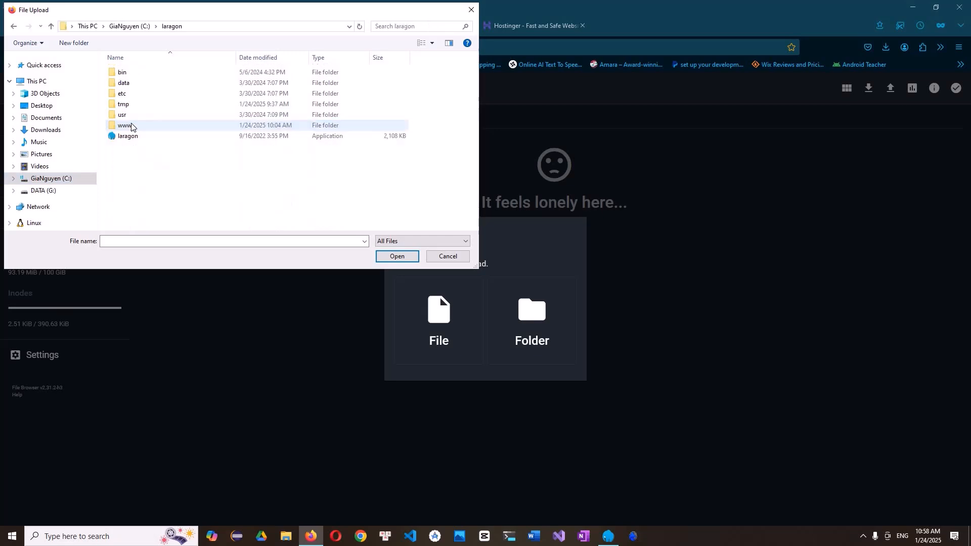
double_click(131, 125)
- Look through the local projects in www and select the client(webbanhang) folder
scroll(152, 170, "down", 5)
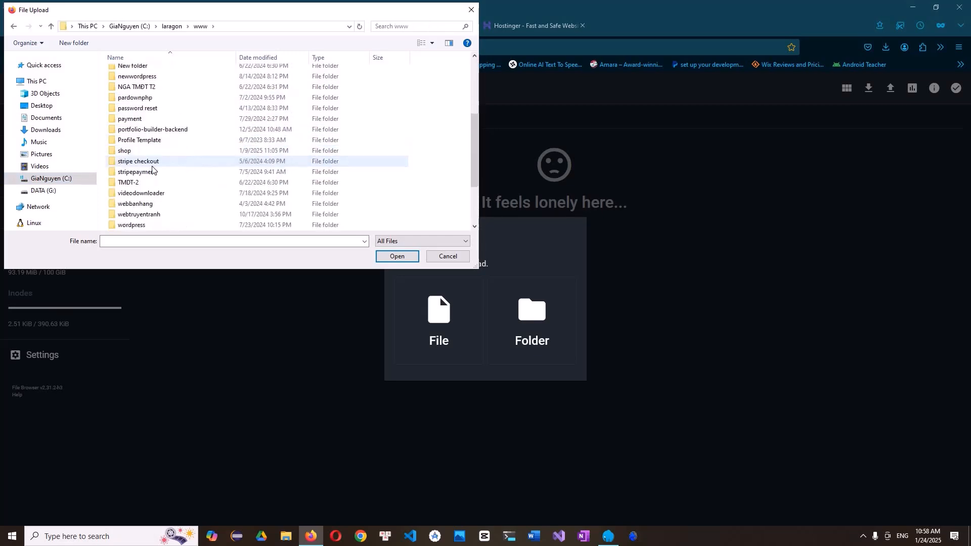
scroll(152, 172, "down", 2)
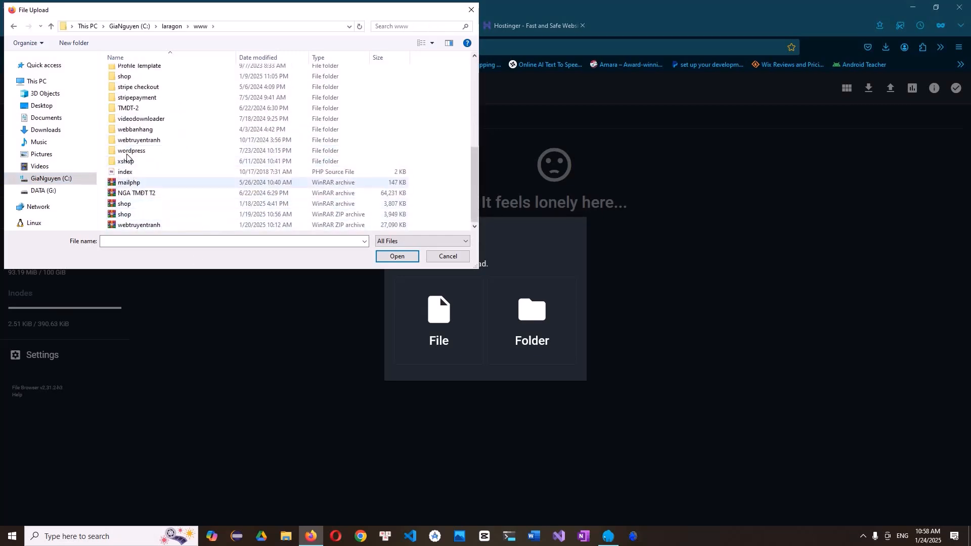
scroll(129, 167, "up", 4)
scroll(139, 192, "down", 1)
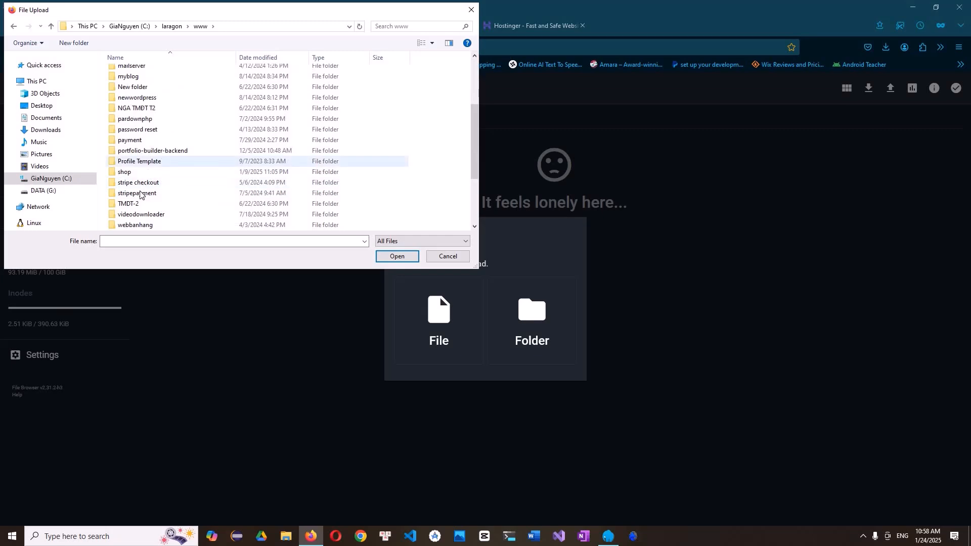
scroll(140, 195, "down", 1)
scroll(139, 193, "up", 1)
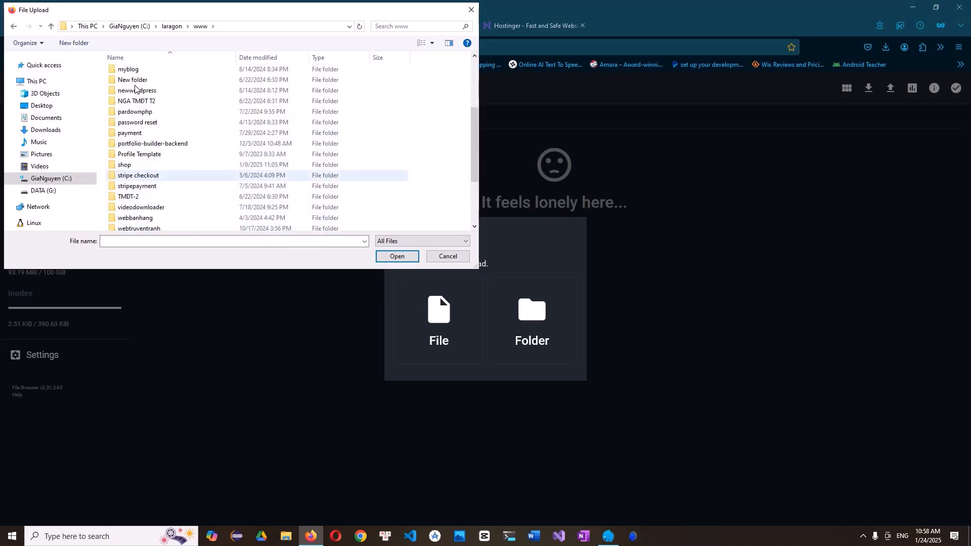
scroll(135, 87, "up", 3)
left_click(135, 82)
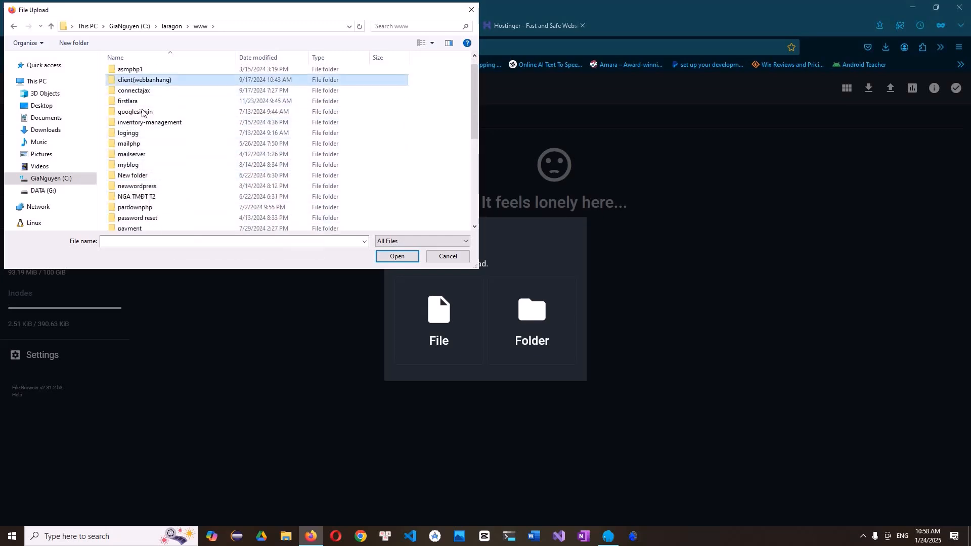
scroll(167, 203, "down", 5)
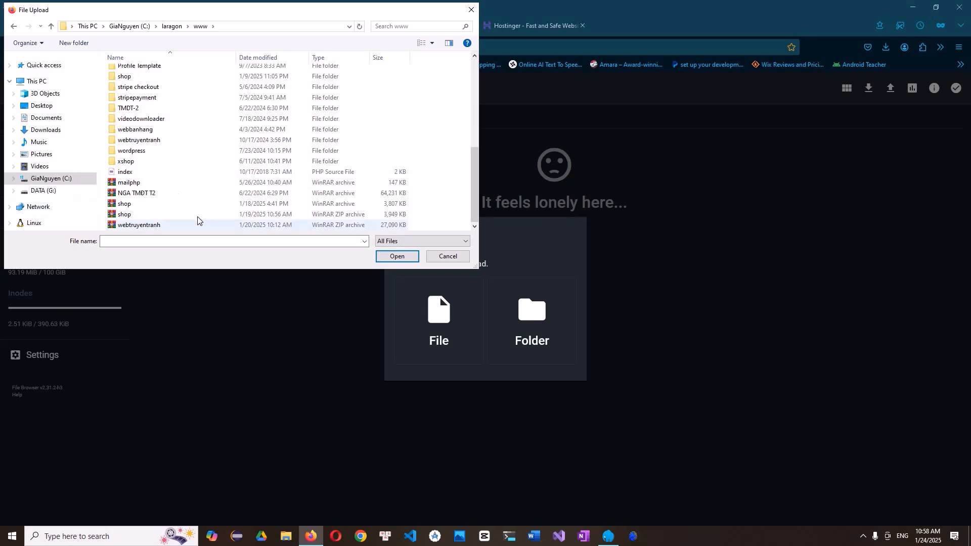
scroll(192, 101, "up", 5)
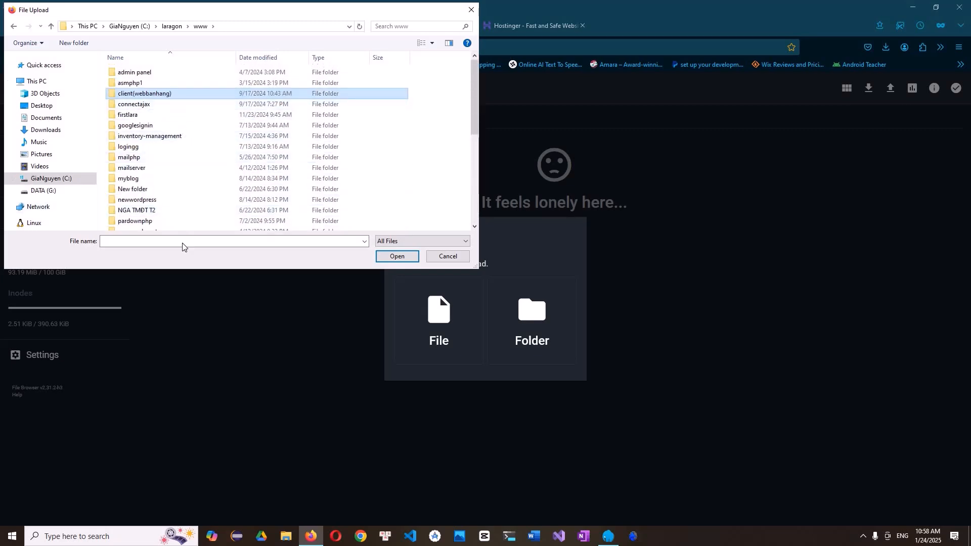
- Archive client(webbanhang) as a ZIP with WinRAR, then bring up the Laragon window
right_click(147, 95)
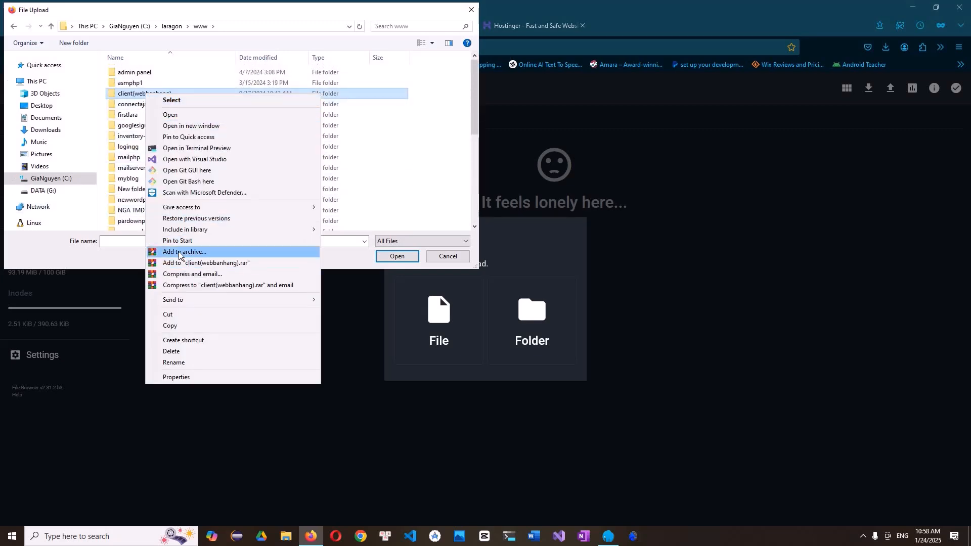
key("Return")
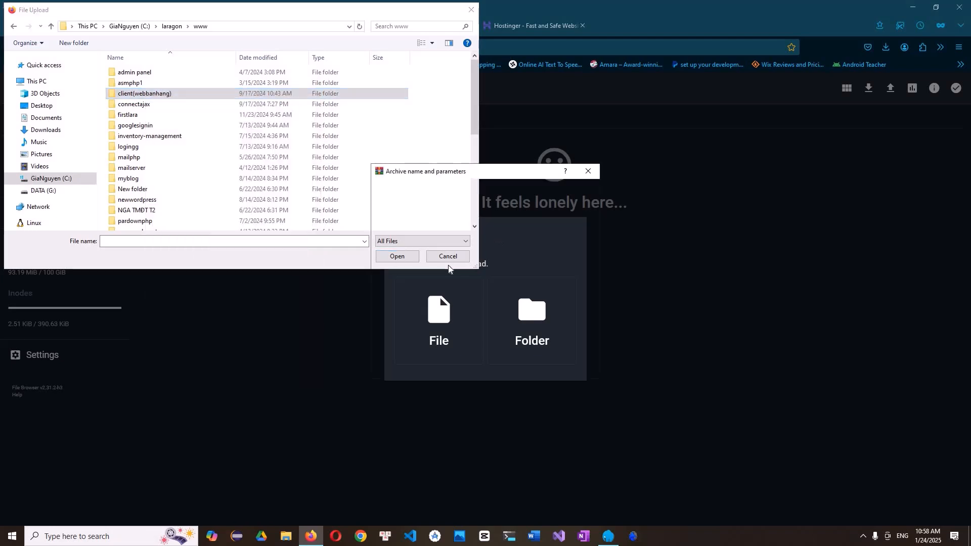
left_click(446, 266)
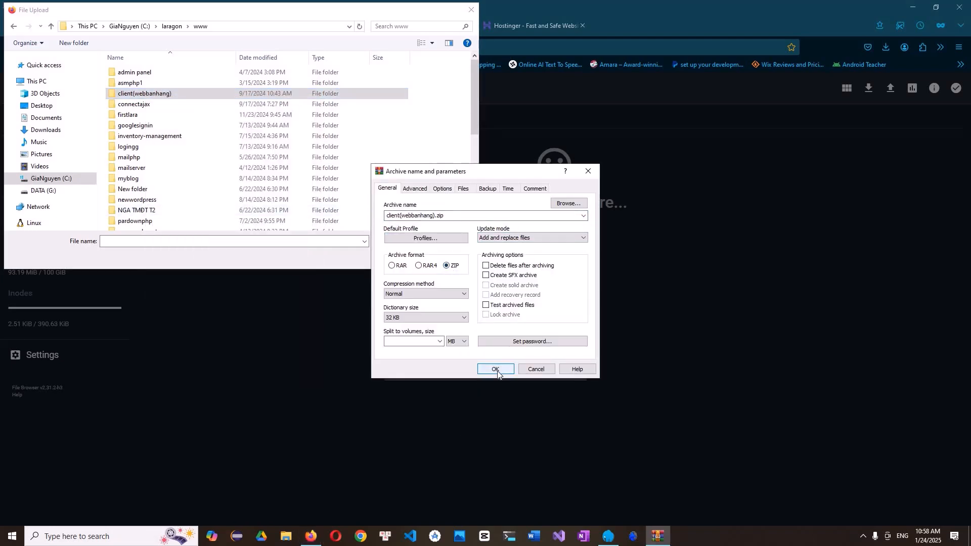
left_click(496, 369)
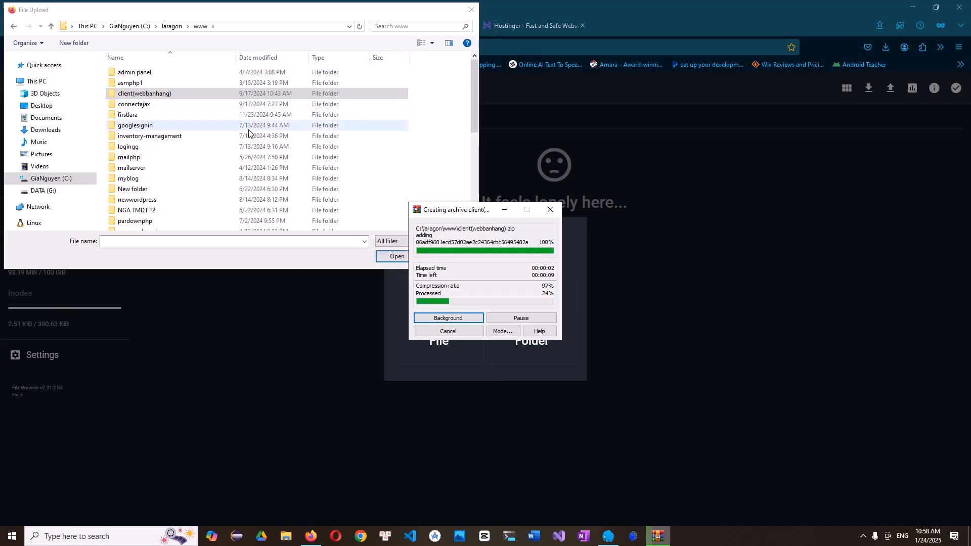
scroll(250, 133, "down", 3)
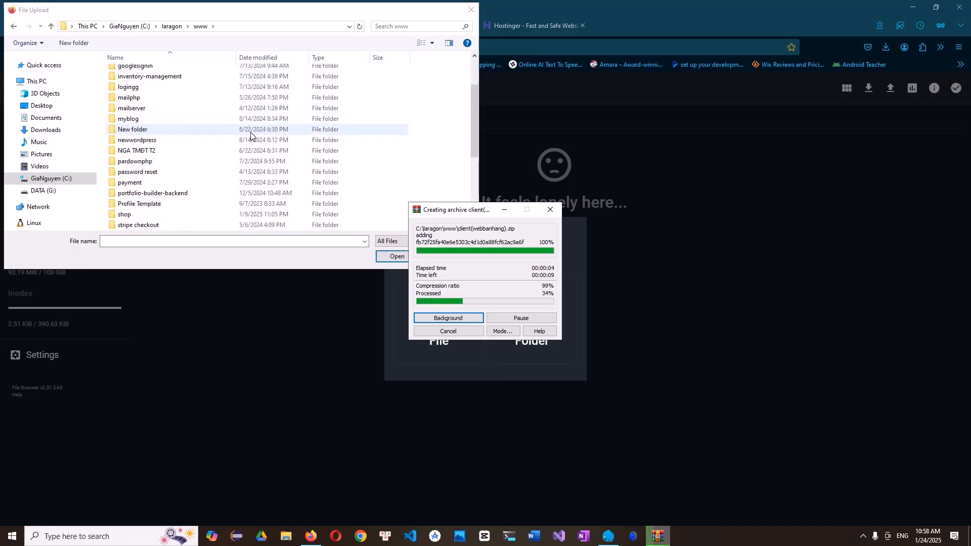
scroll(250, 134, "down", 4)
scroll(252, 139, "up", 1)
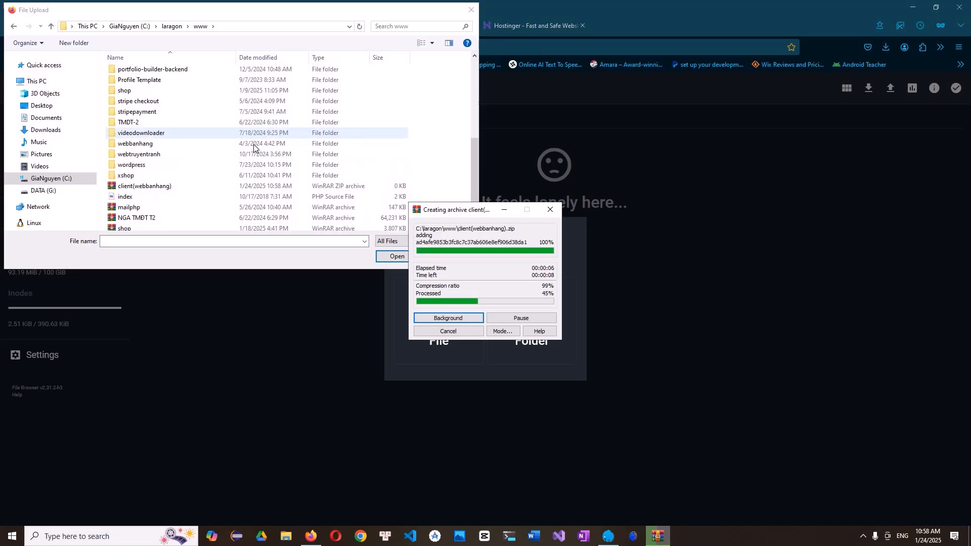
scroll(254, 147, "down", 1)
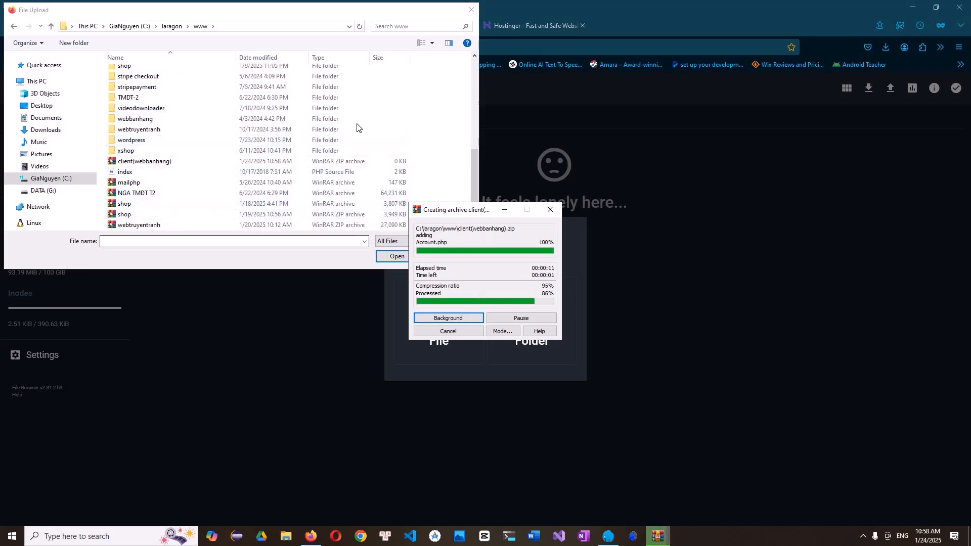
left_click(609, 536)
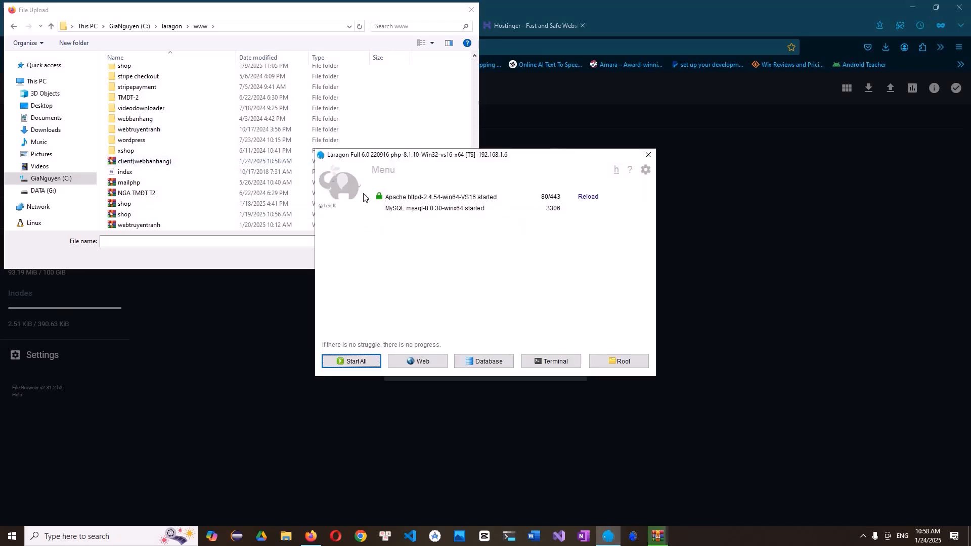
- Launch the local phpMyAdmin from Laragon's MySQL menu
right_click(523, 308)
mouse_move(521, 299)
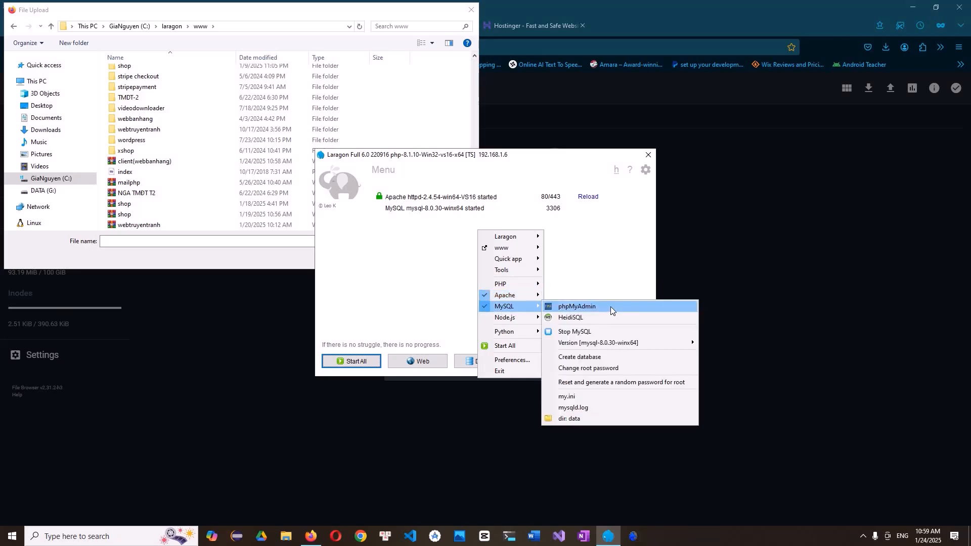
left_click(611, 306)
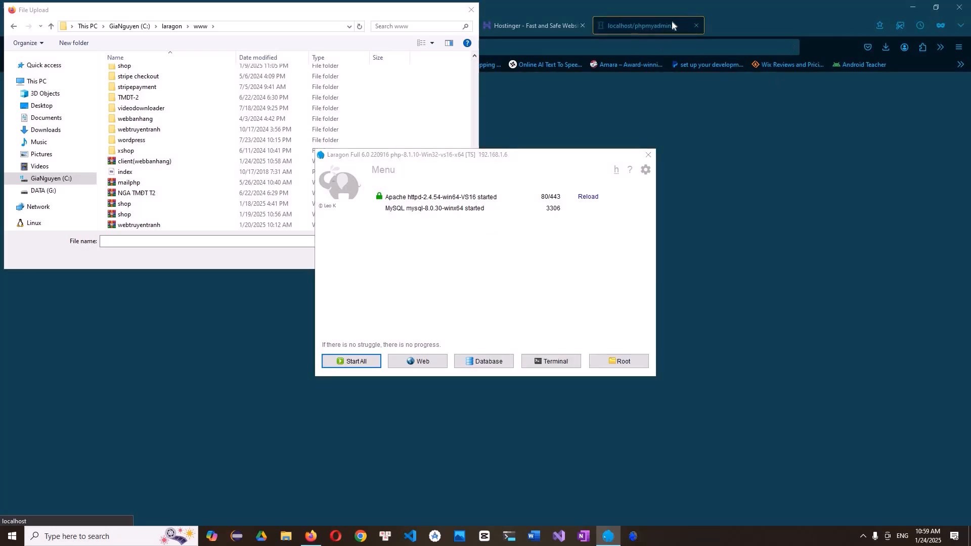
- Upload client(webbanhang).zip to public_html and watch its progress in the File Browser
left_click(669, 28)
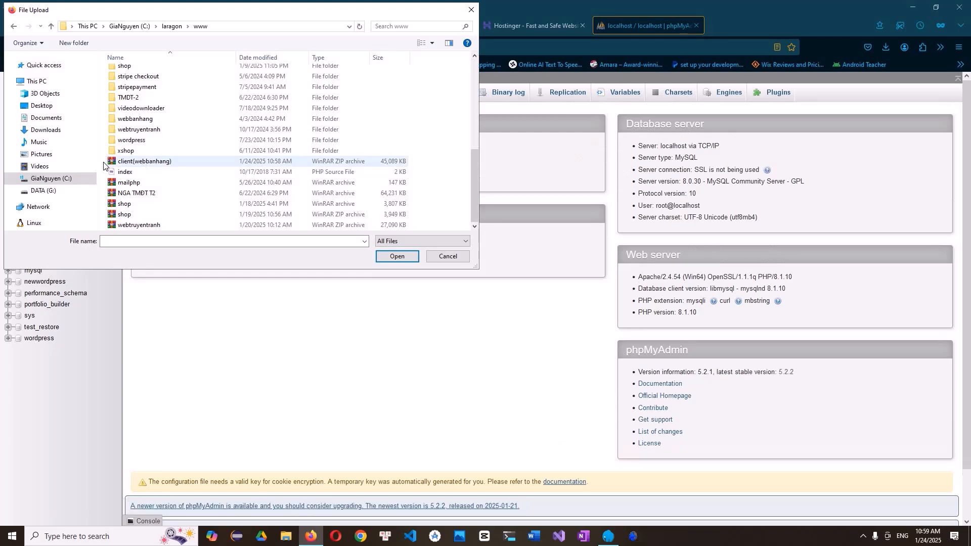
left_click(148, 163)
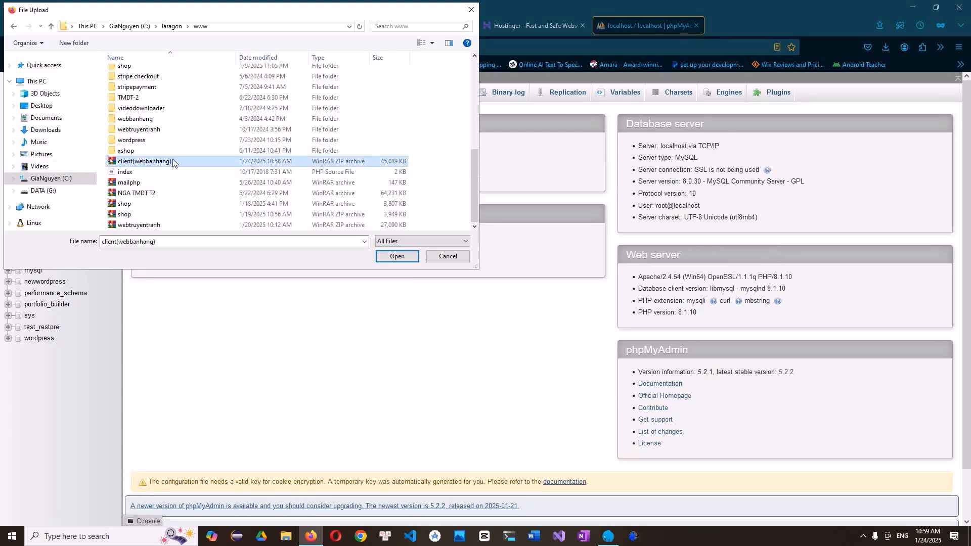
left_click(398, 258)
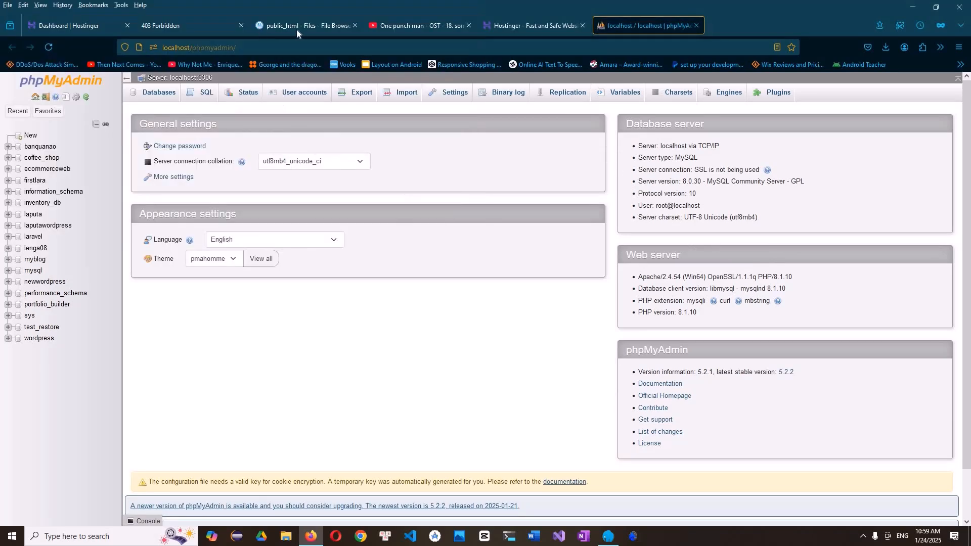
left_click(302, 26)
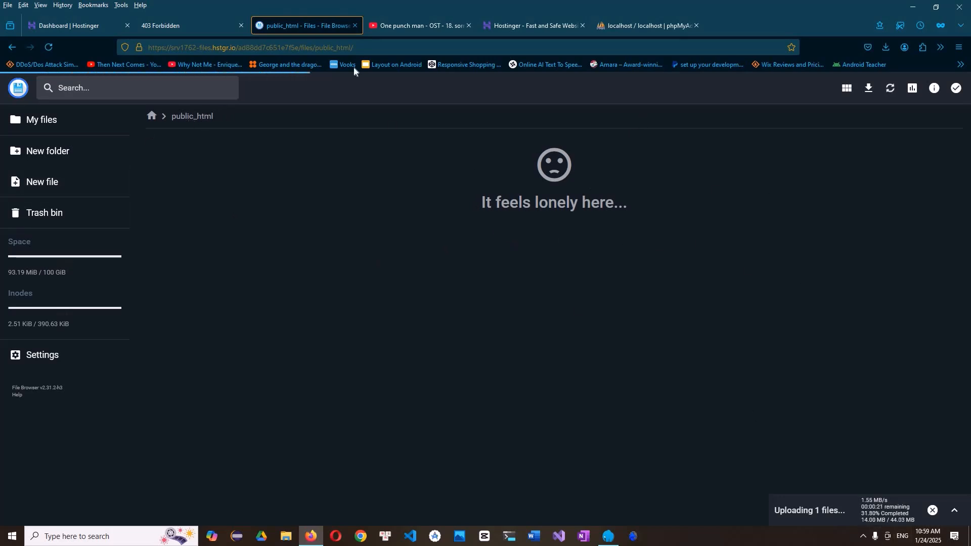
- Export the local banquanao database and view the banquanao(1).sql dump in VS Code
left_click(556, 25)
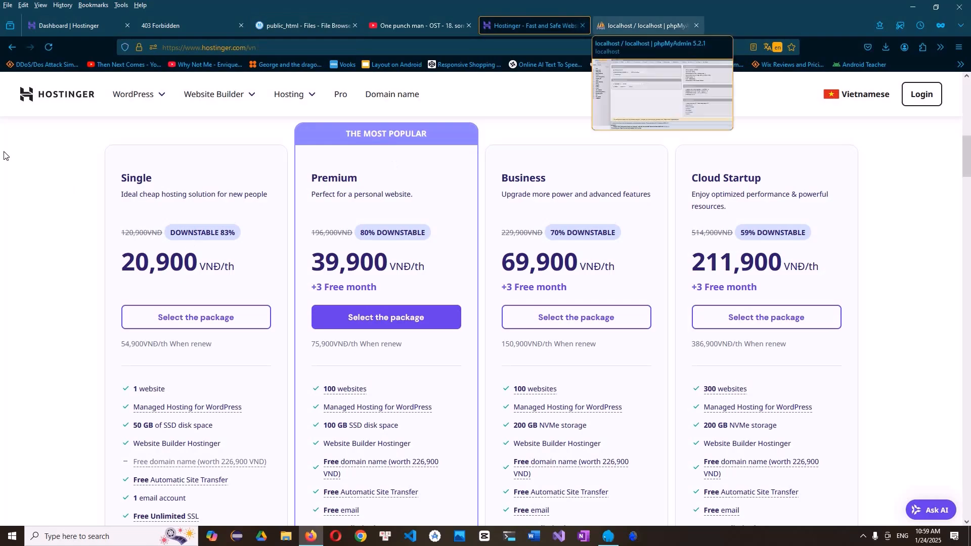
left_click(642, 26)
left_click(41, 147)
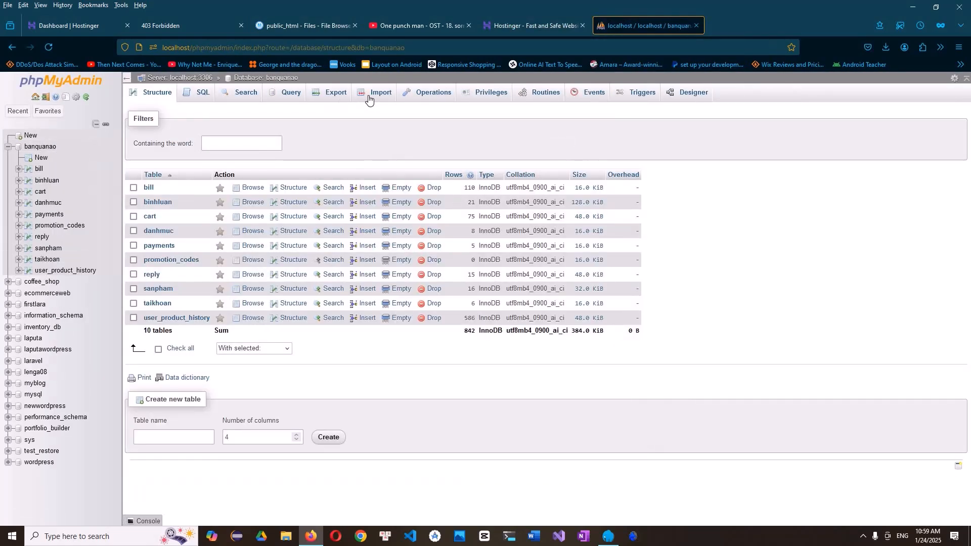
left_click(333, 96)
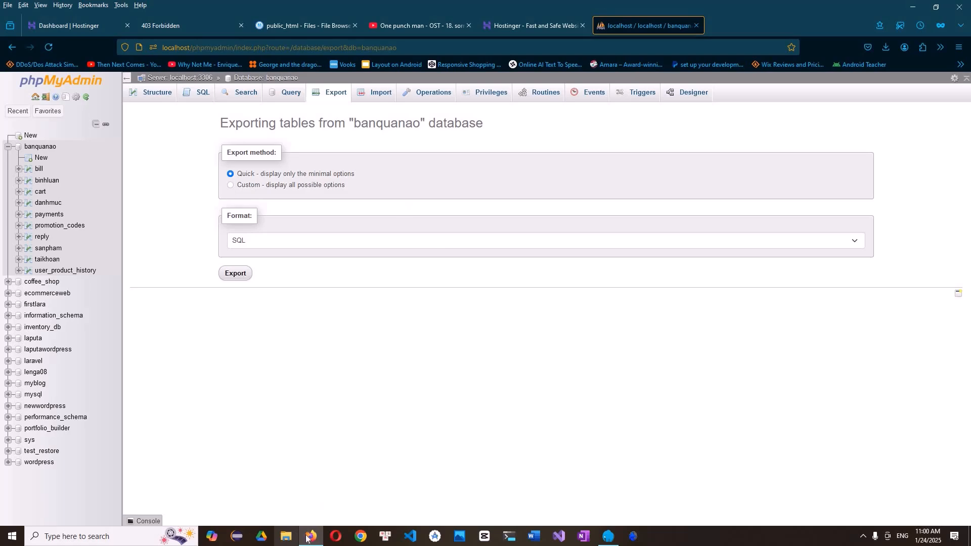
left_click(412, 539)
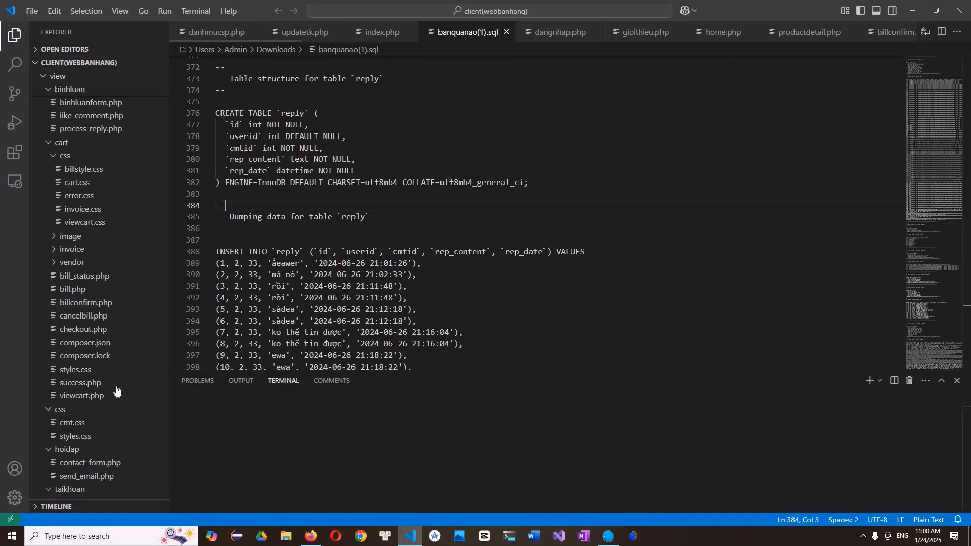
- Inspect the reply table's collation in banquanao(1).sql around line 382
scroll(98, 185, "down", 6)
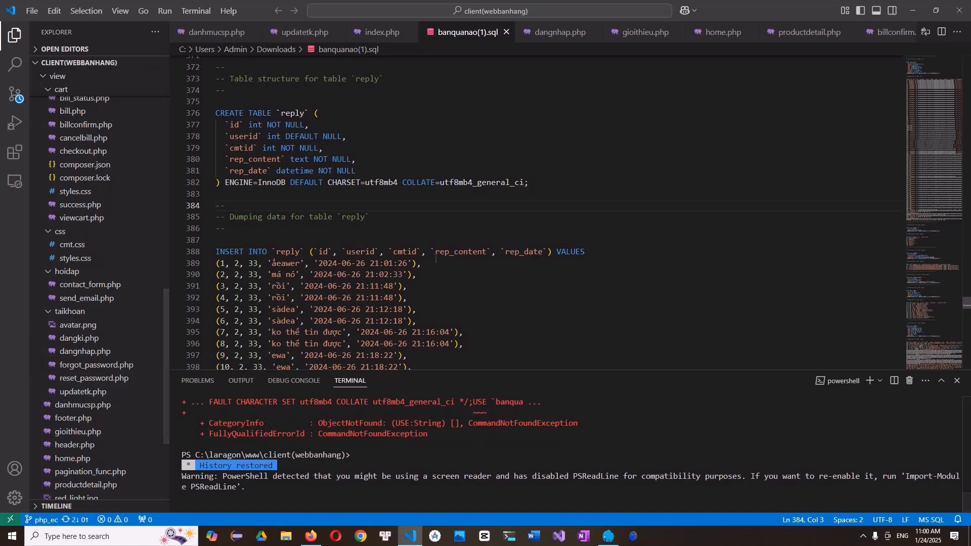
scroll(436, 258, "up", 3)
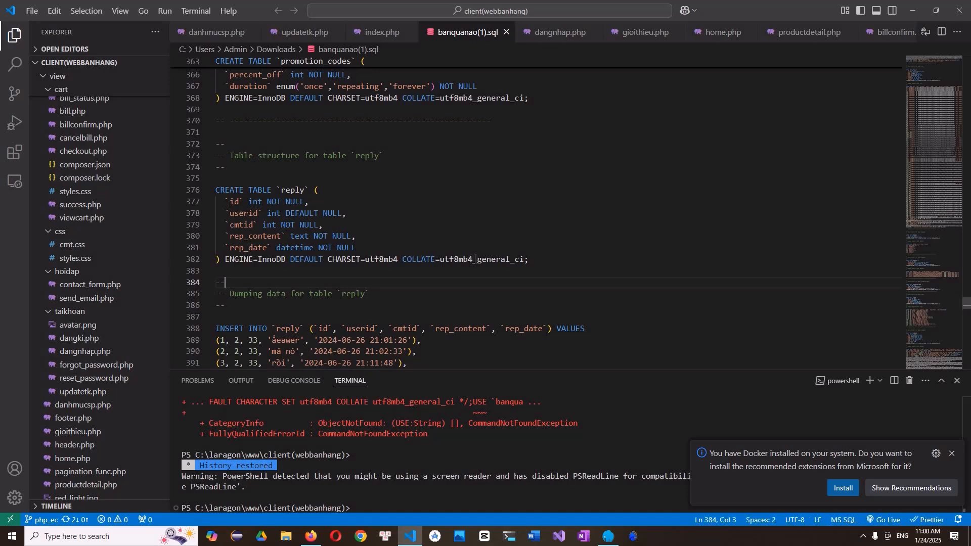
left_click_drag(476, 258, 506, 258)
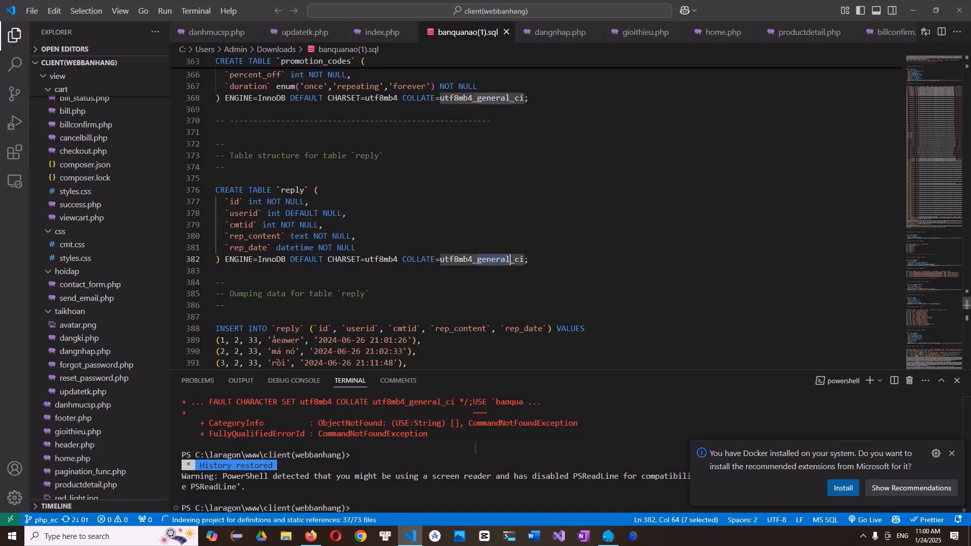
left_click(507, 295)
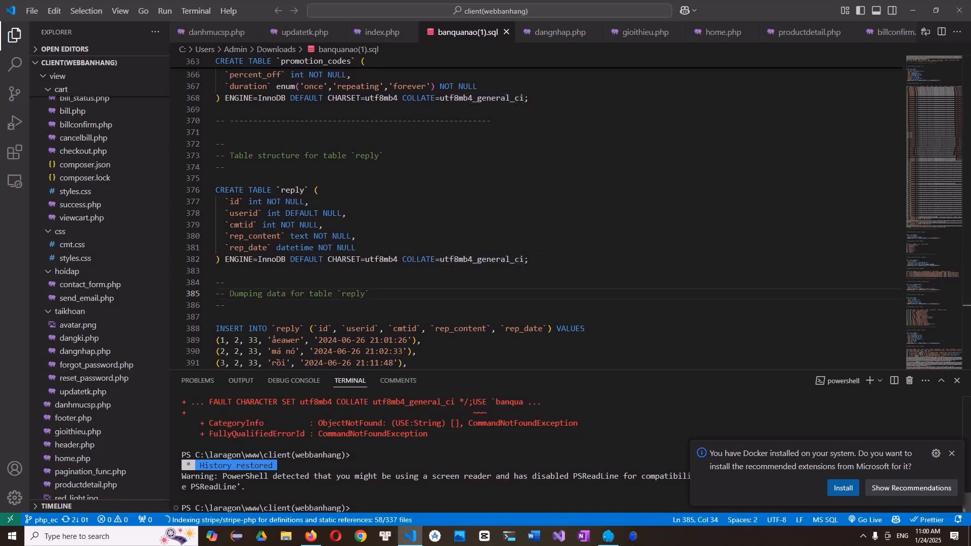
left_click(611, 541)
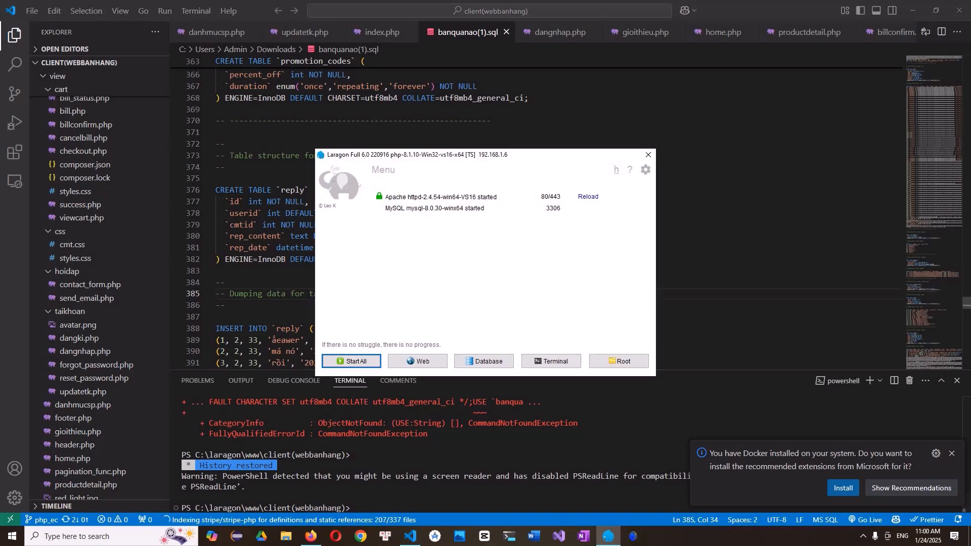
left_click(285, 178)
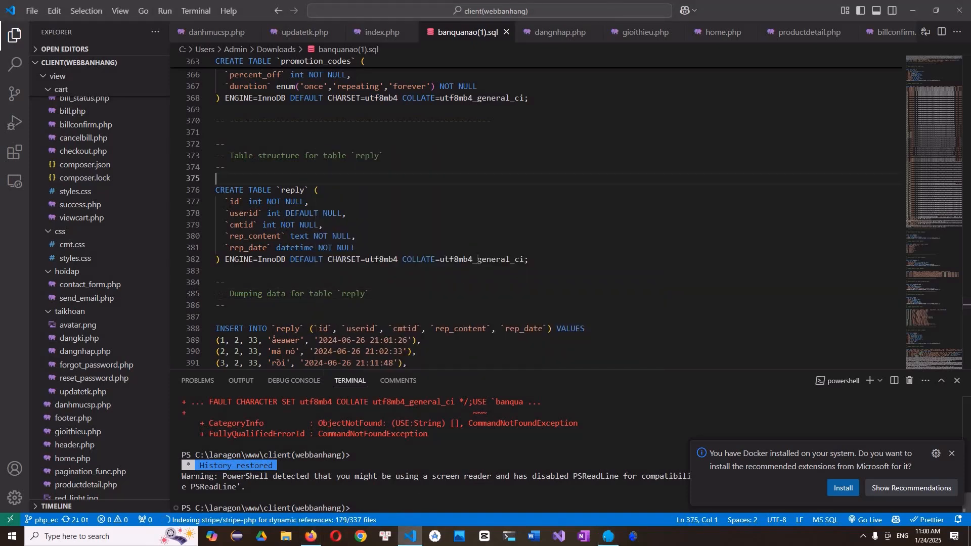
left_click_drag(476, 259, 516, 259)
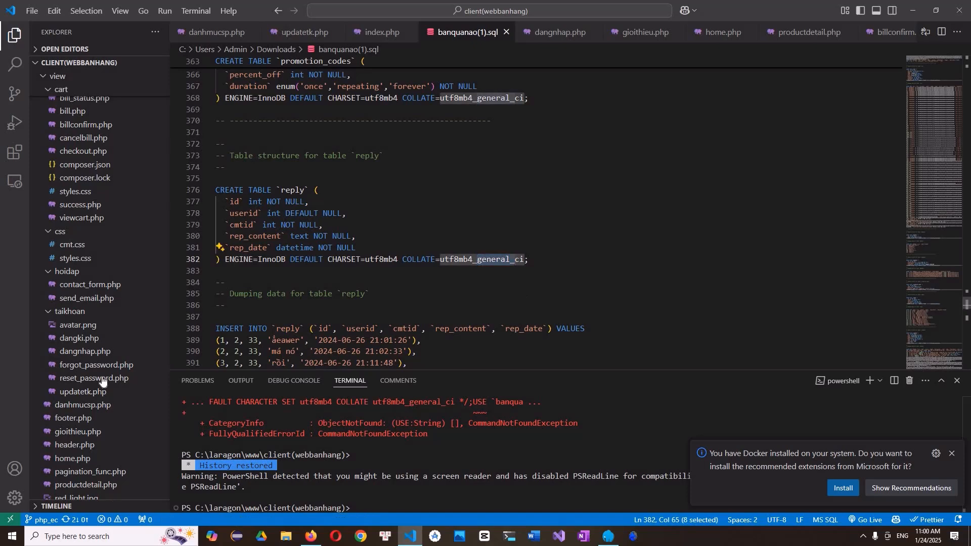
key("Down")
key("Down")
key("Down")
scroll(91, 430, "down", 3)
- Open banquanao (2).sql from File Explorer's recent files in VS Code
left_click(262, 536)
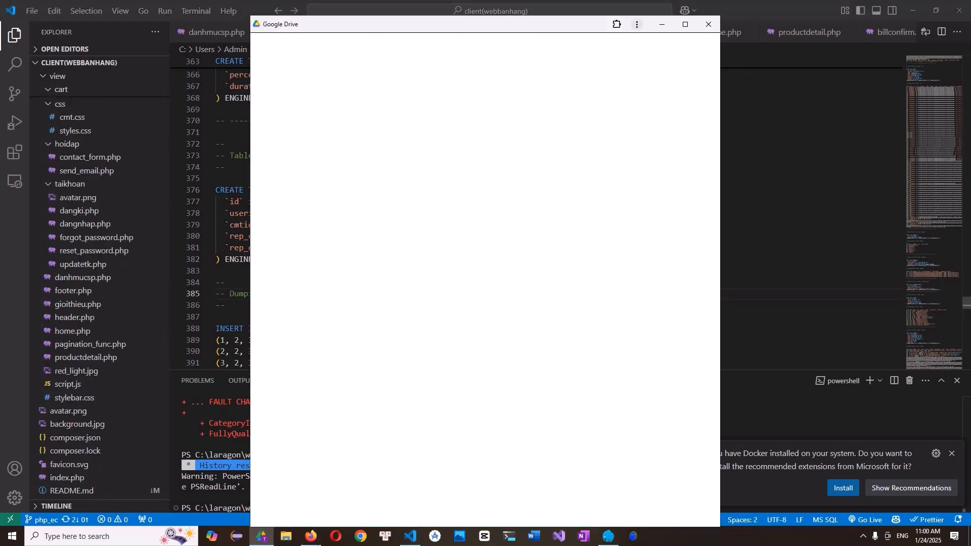
left_click(709, 25)
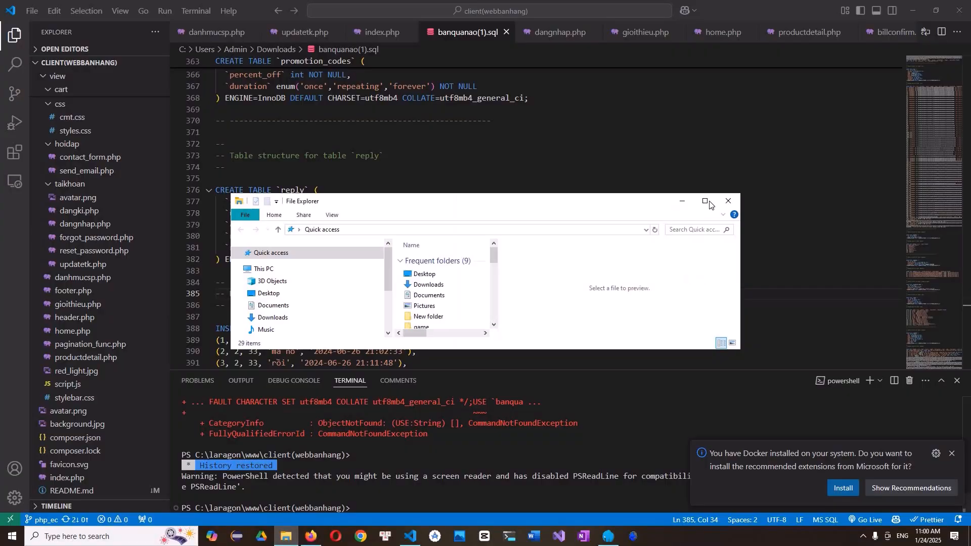
left_click(708, 201)
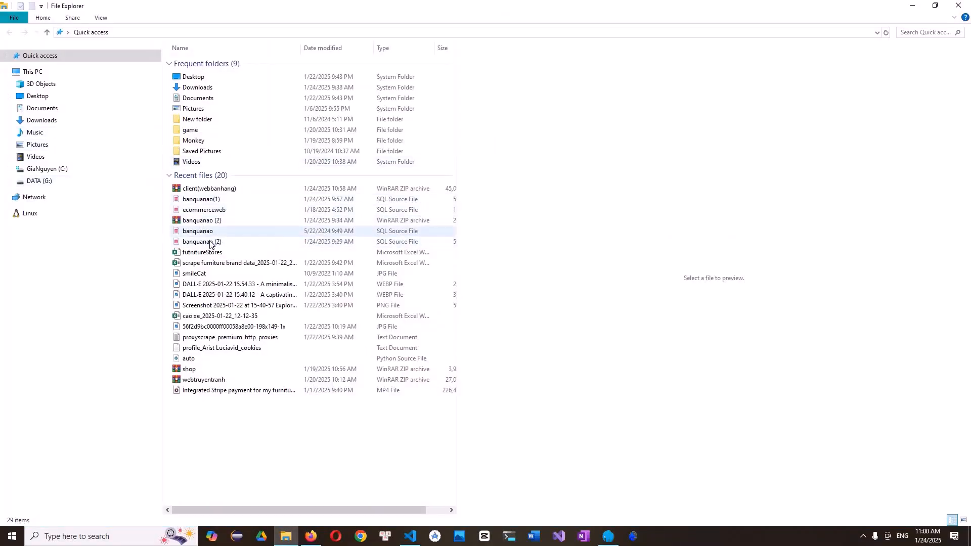
double_click(210, 244)
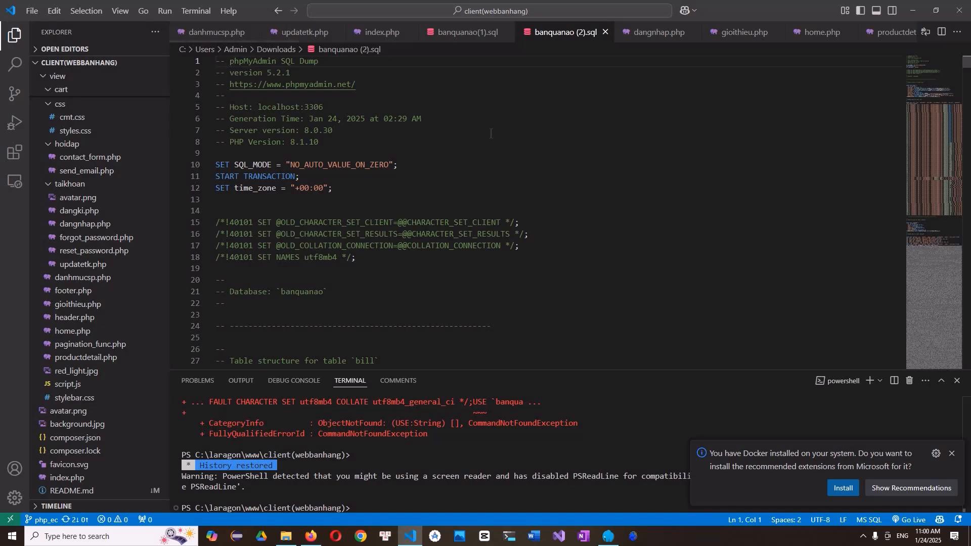
- Select the bill table's collation on line 41 and the reply table's collation in the other dump
scroll(490, 134, "down", 7)
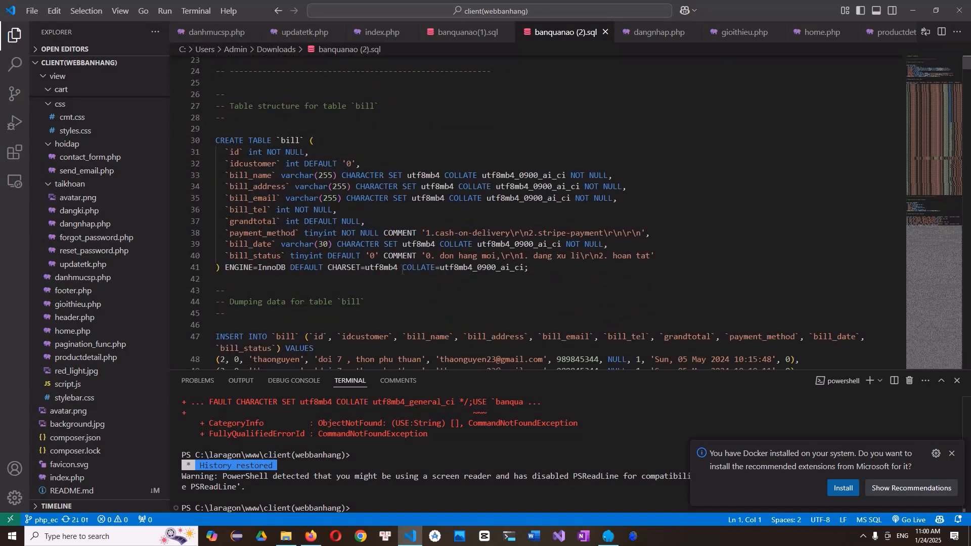
left_click_drag(403, 267, 514, 268)
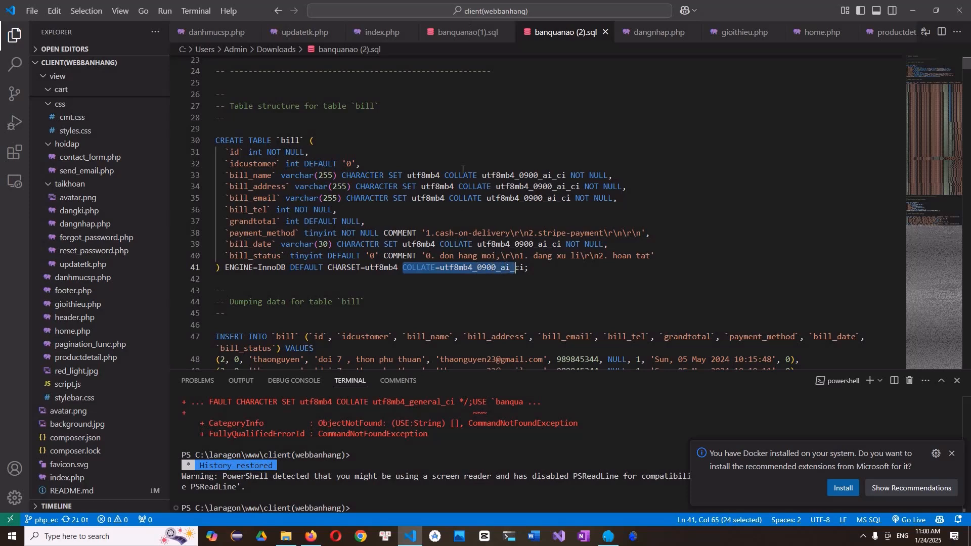
key("ctrl+Tab")
left_click_drag(397, 259, 357, 248)
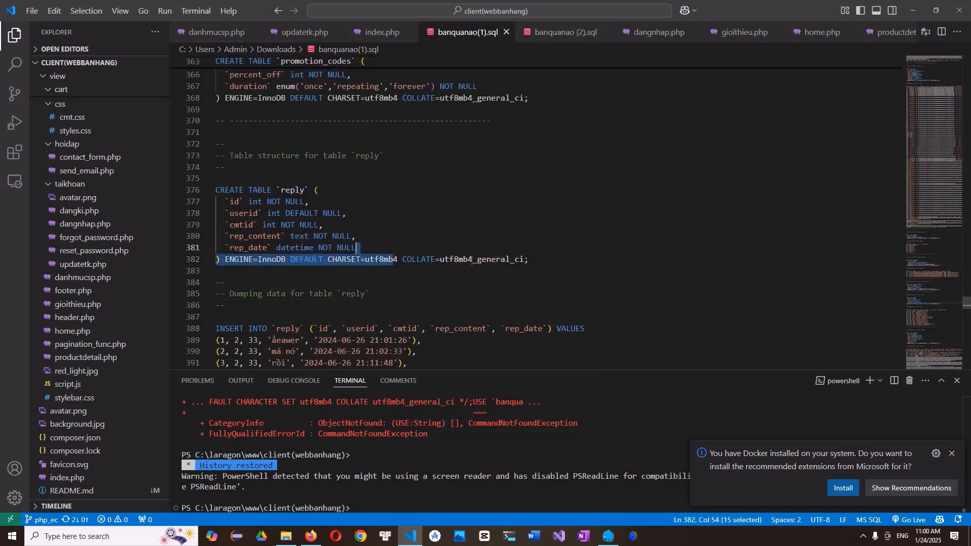
left_click_drag(473, 259, 530, 259)
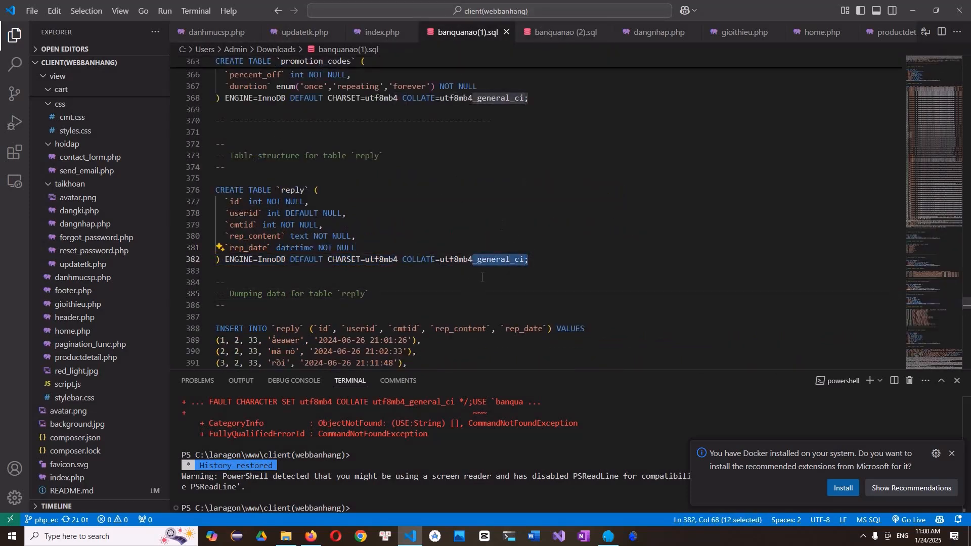
key("ctrl+Tab")
- Compare utf8mb4_0900_ai_ci in banquanao (2).sql against utf8mb4_general_ci in banquanao(1).sql
left_click(498, 267)
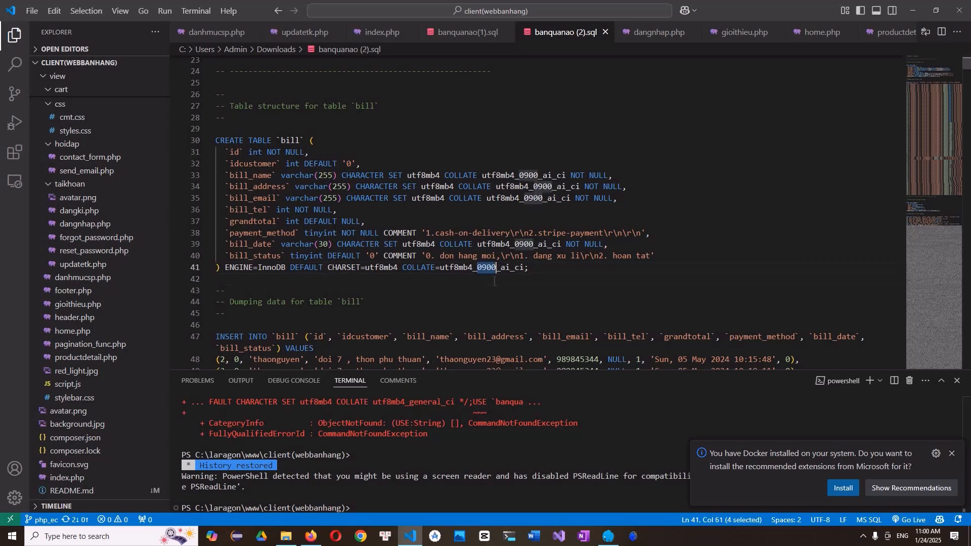
key("Down")
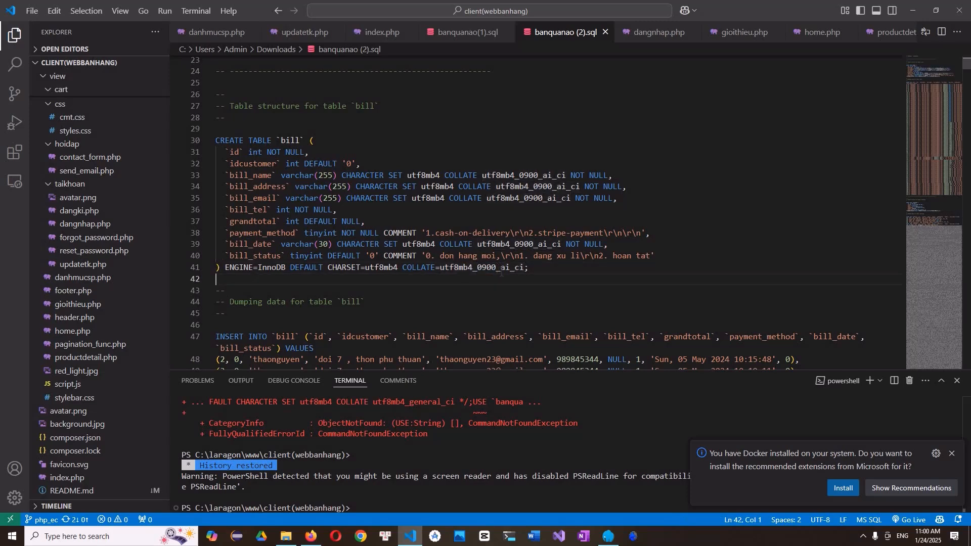
left_click_drag(500, 268, 524, 268)
left_click(519, 268)
left_click(526, 276)
left_click_drag(440, 268, 524, 268)
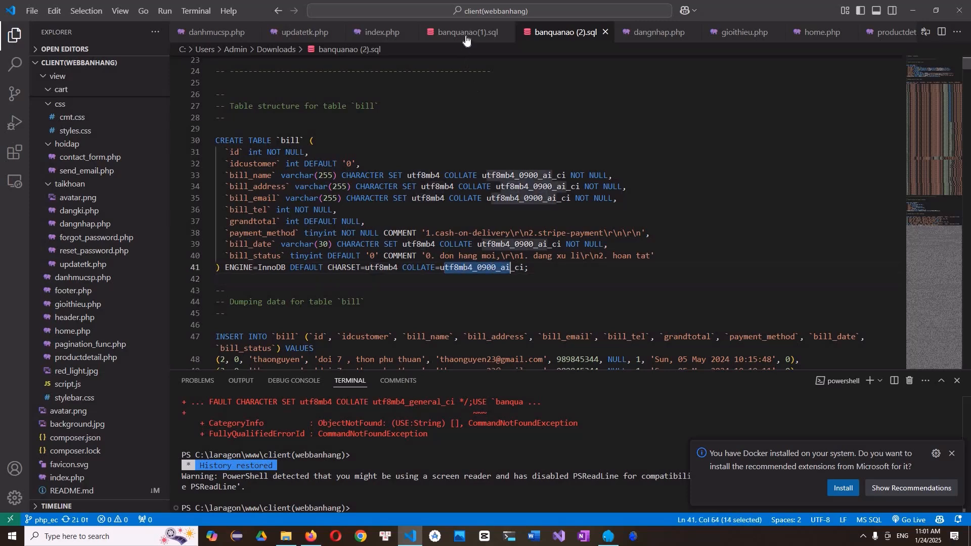
left_click(464, 37)
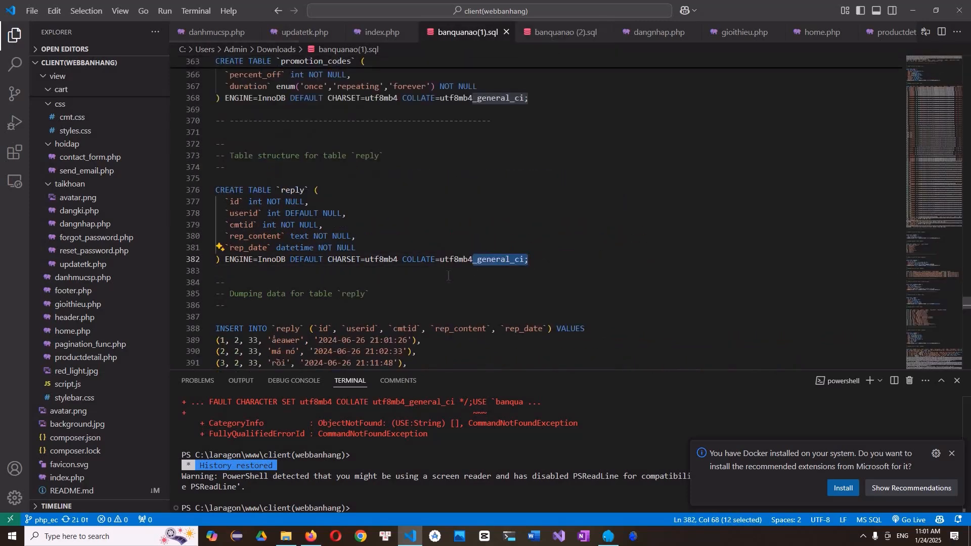
left_click(562, 32)
key("Down")
left_click_drag(440, 267, 526, 260)
left_click(465, 32)
left_click_drag(435, 259, 519, 260)
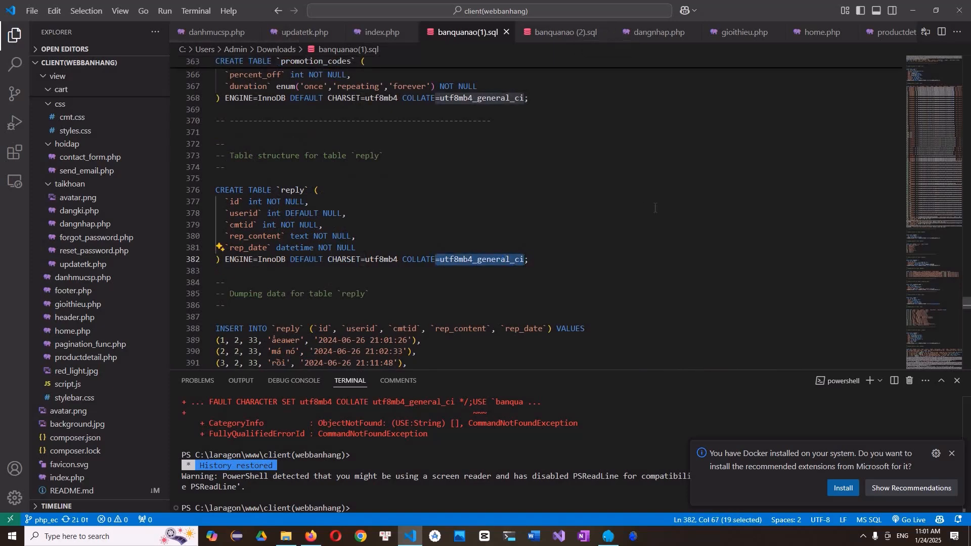
- Review the Hostinger dashboard, database page, local phpMyAdmin and the reply dump across windows
left_click(311, 537)
left_click(209, 21)
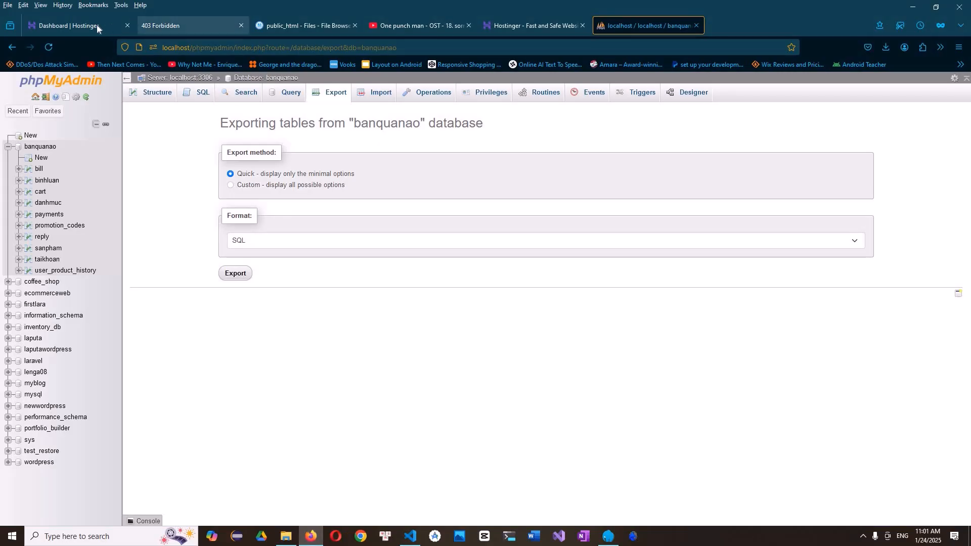
left_click(96, 26)
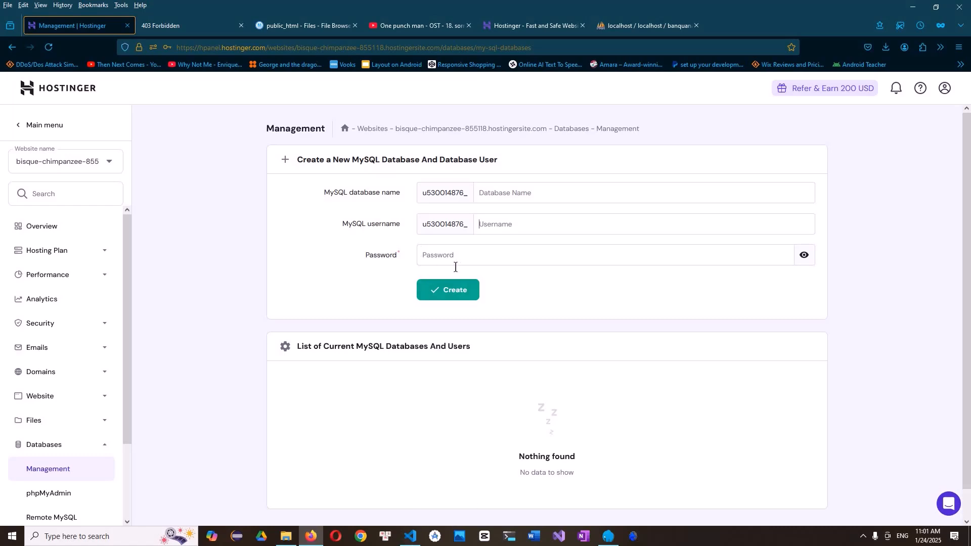
left_click(410, 536)
key("Down")
key("Up")
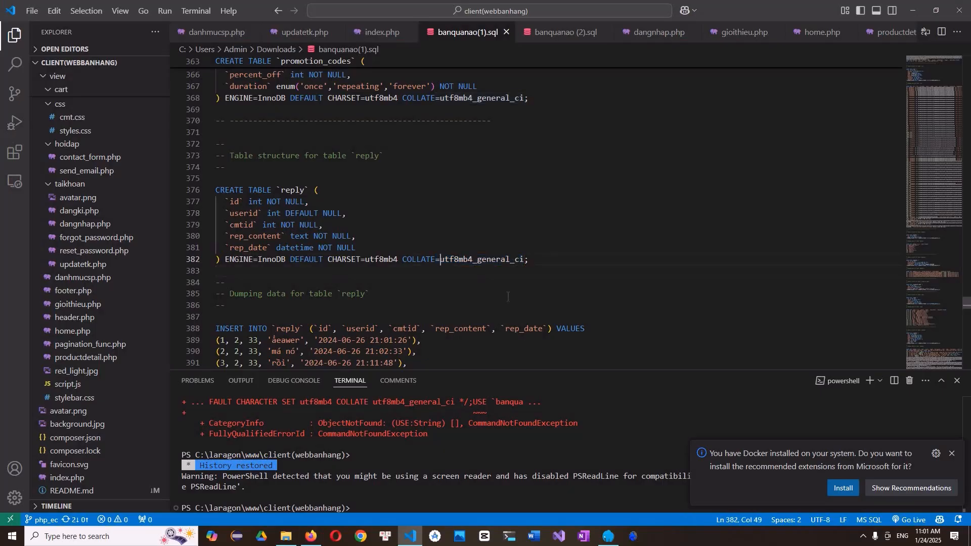
left_click(311, 536)
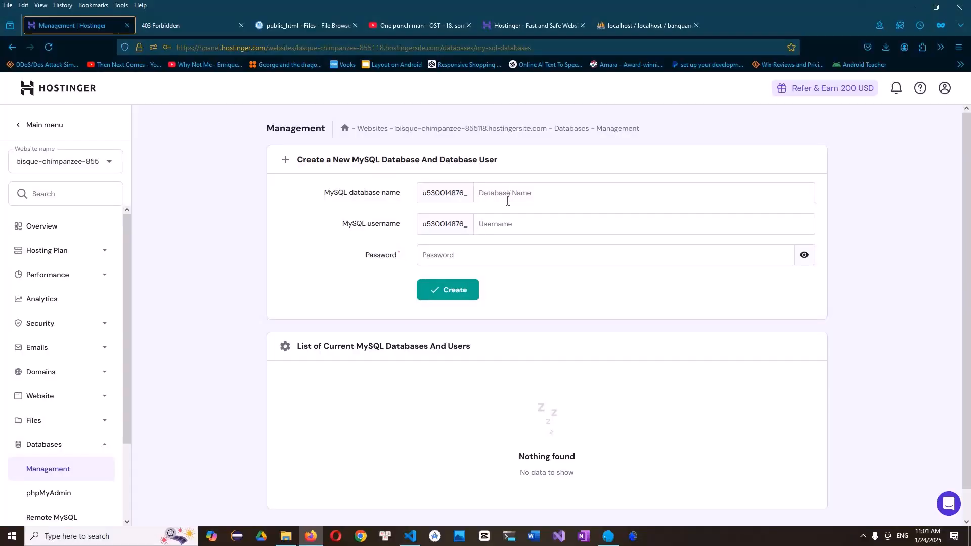
left_click(304, 24)
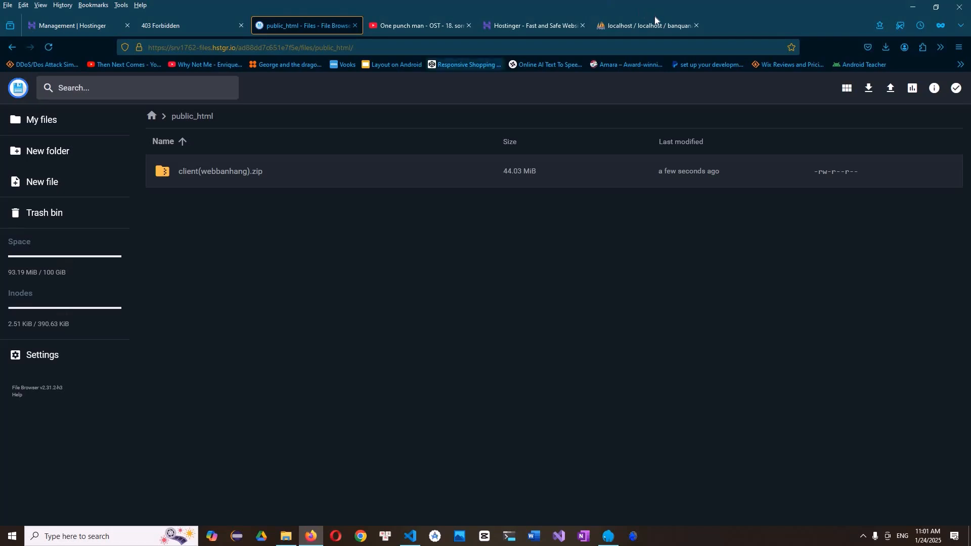
left_click(681, 26)
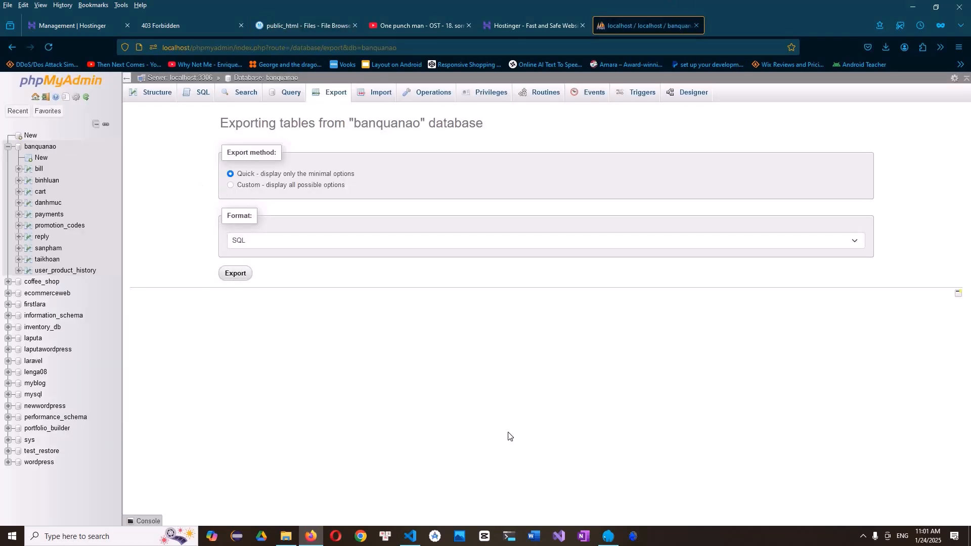
left_click(413, 537)
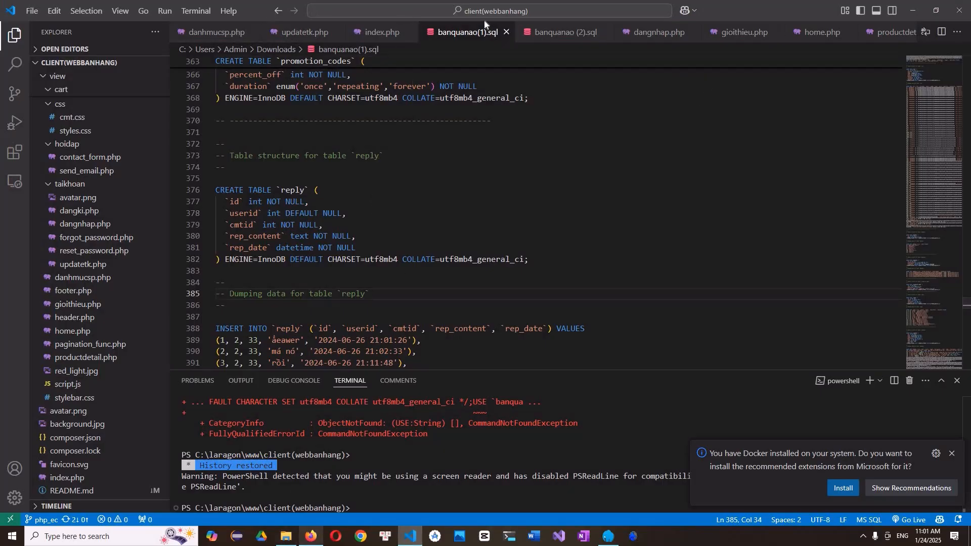
- Pause the YouTube video and return to public_html showing the 44.03 MiB client(webbanhang).zip
left_click(314, 537)
left_click(526, 23)
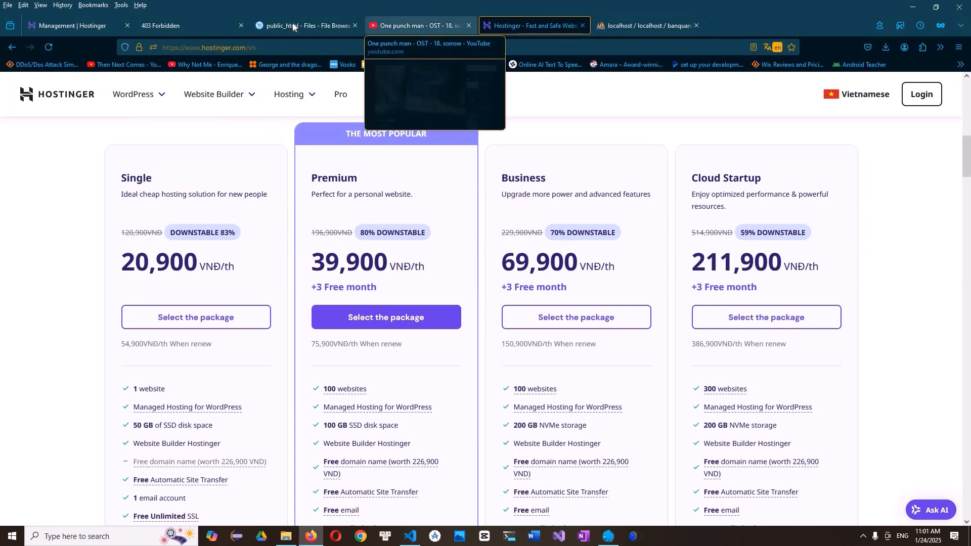
left_click(418, 26)
left_click(399, 192)
left_click(400, 192)
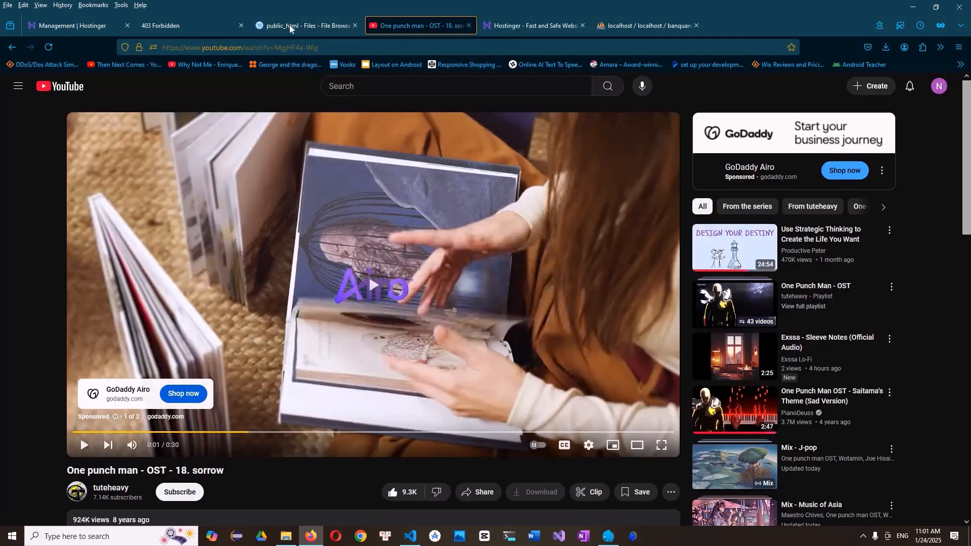
left_click(298, 25)
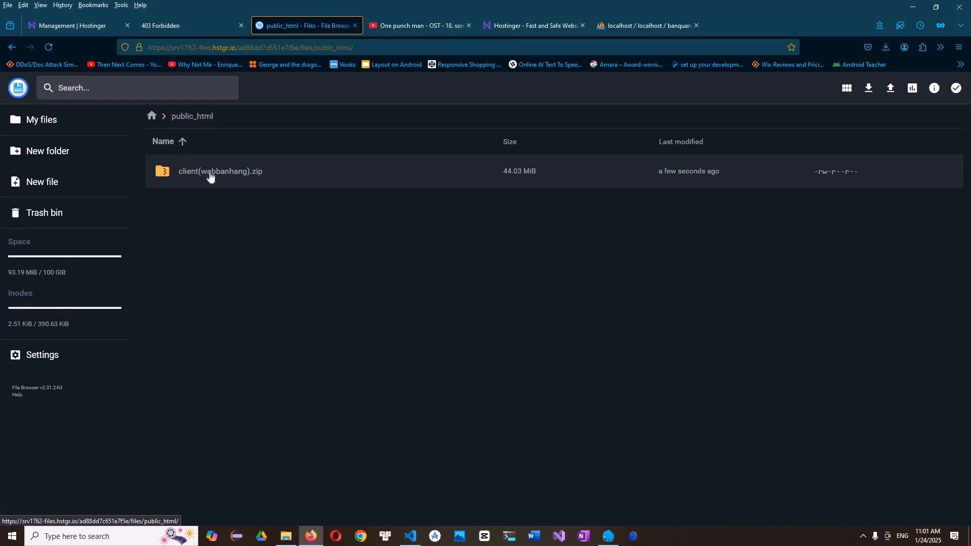
- Extract client(webbanhang).zip into public_html
right_click(242, 176)
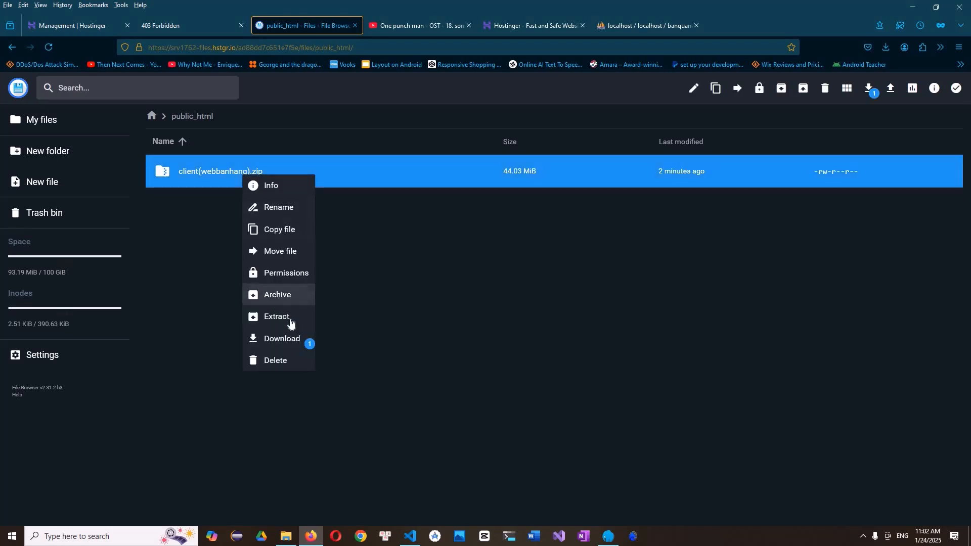
left_click(290, 318)
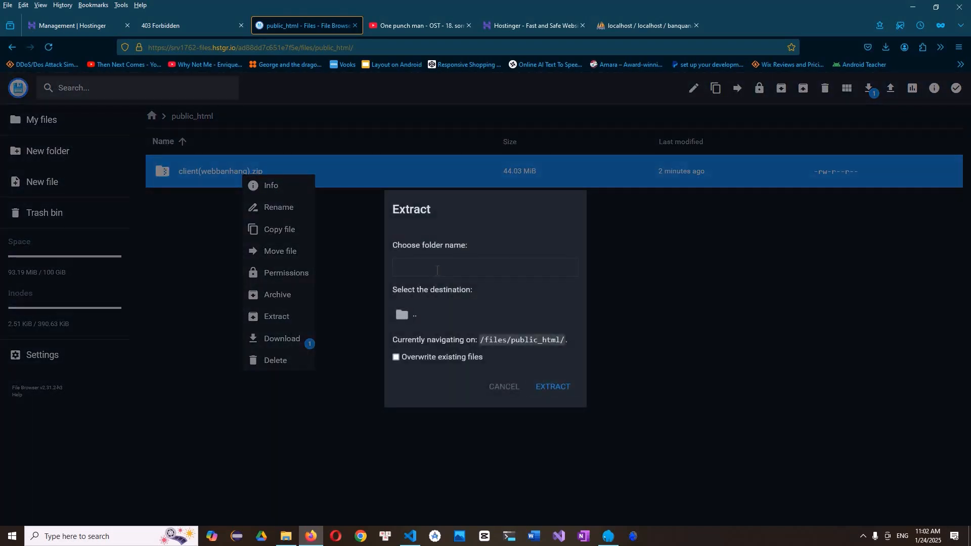
left_click(437, 271)
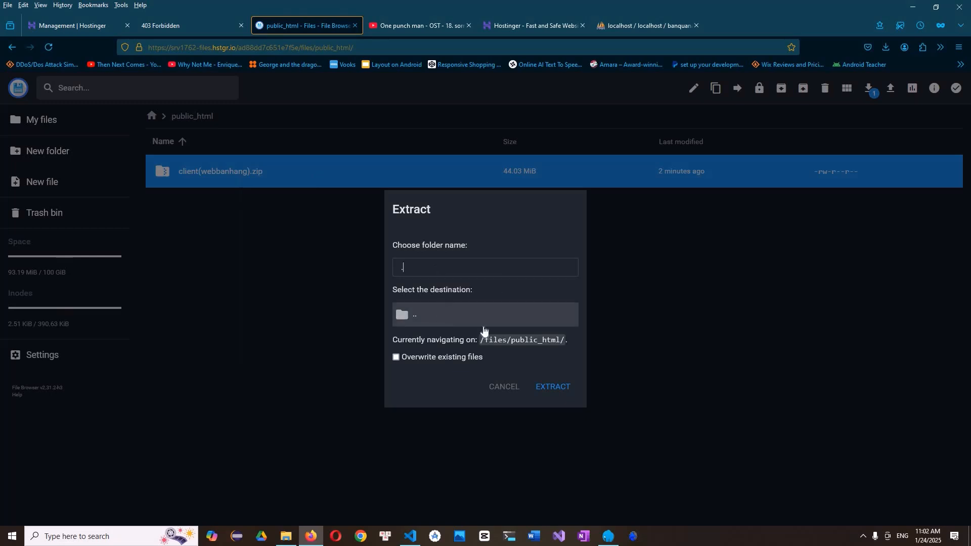
left_click(549, 382)
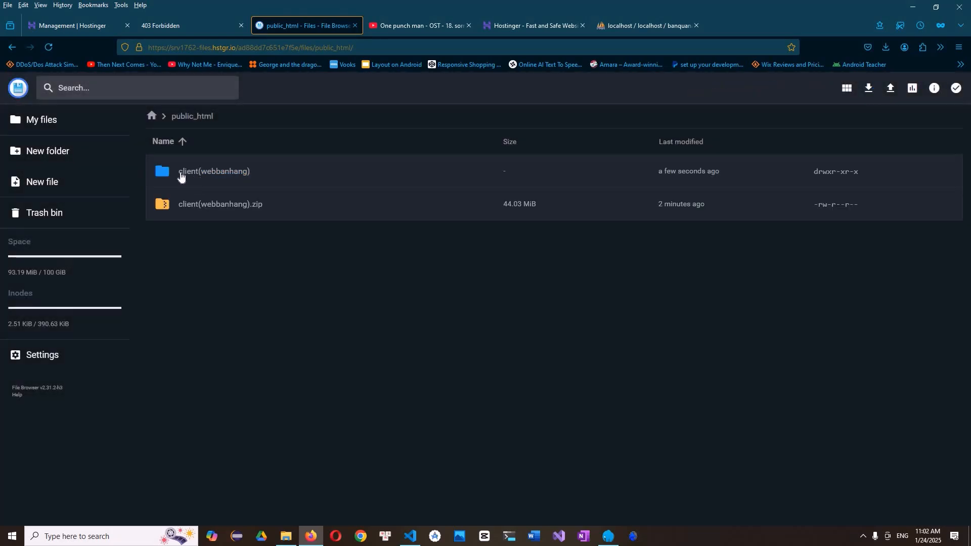
- Move everything inside the extracted client(webbanhang) folder up into public_html
double_click(207, 174)
scroll(349, 310, "down", 3)
scroll(351, 311, "up", 3)
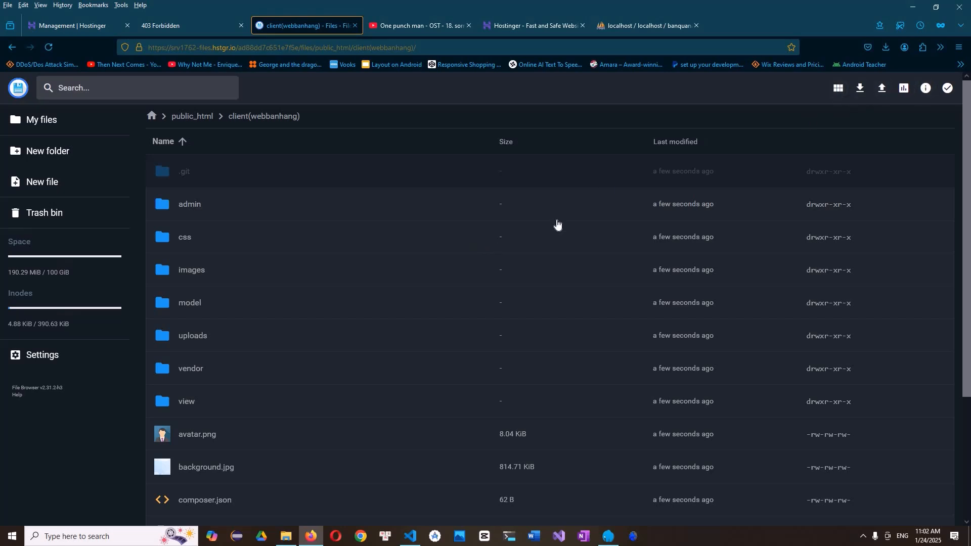
key("ctrl+a")
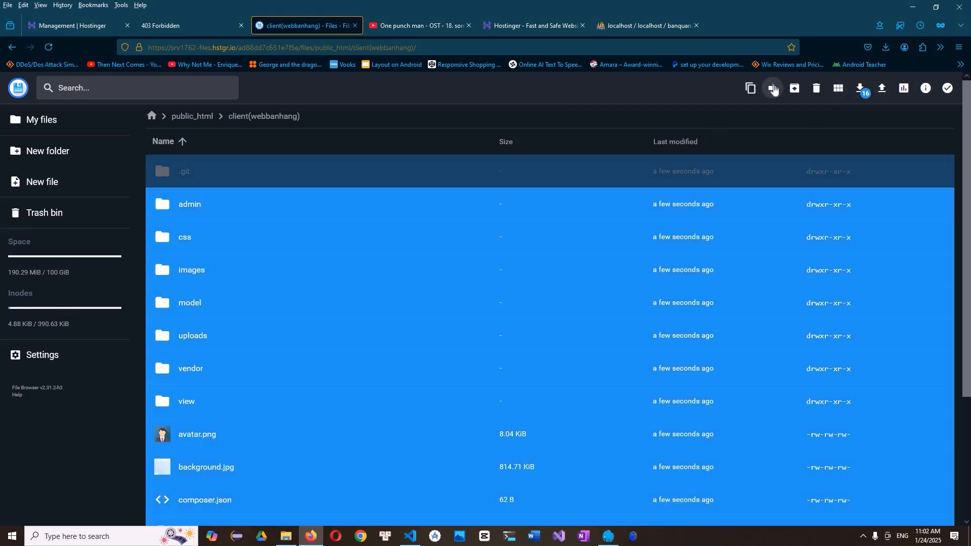
left_click(774, 89)
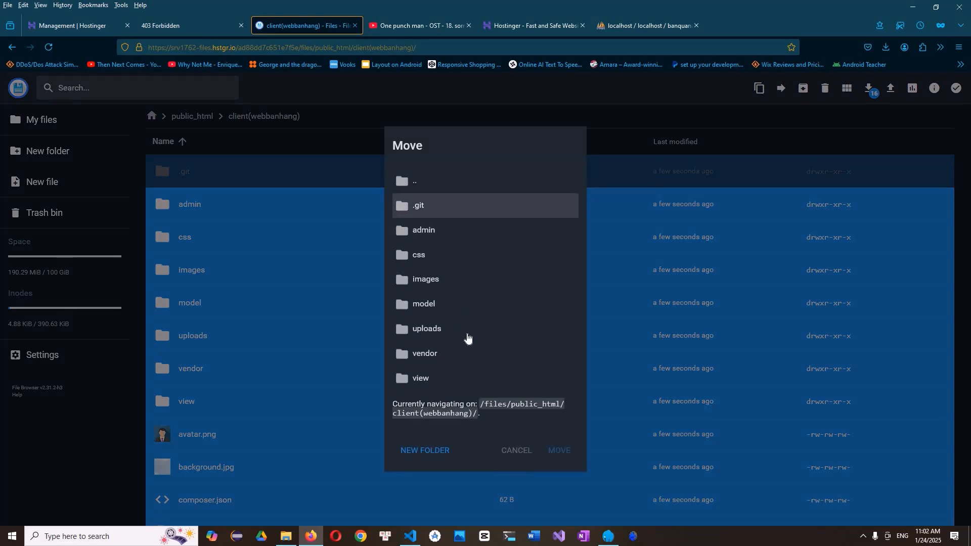
left_click(427, 183)
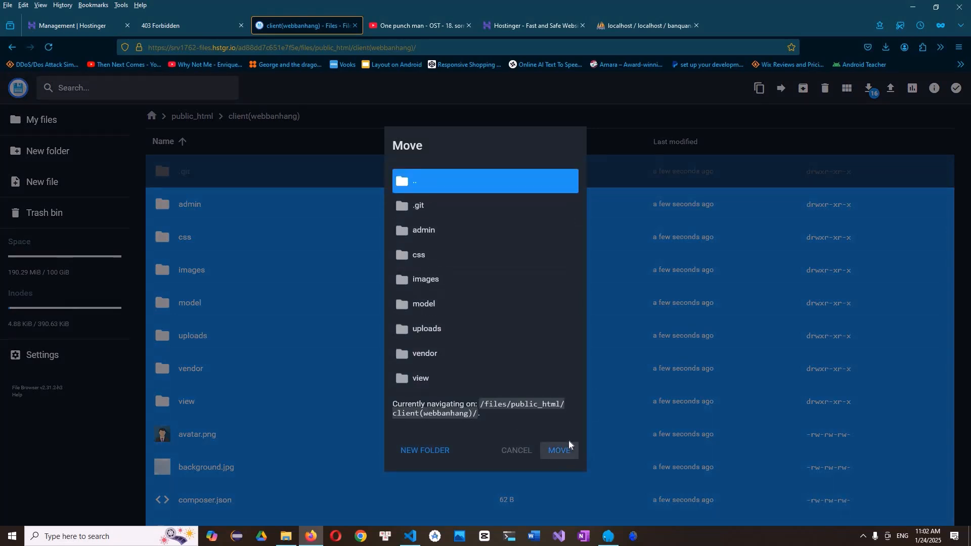
left_click(560, 451)
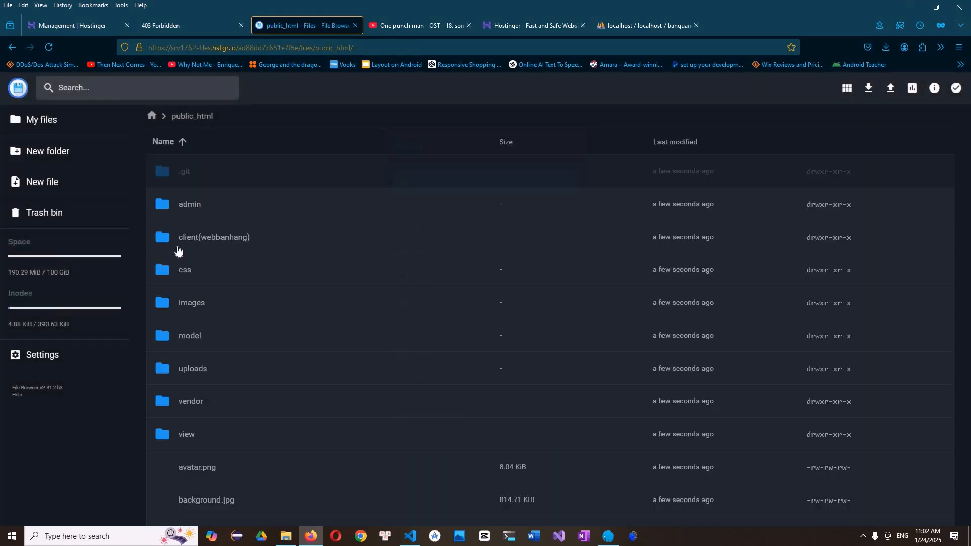
scroll(269, 313, "down", 5)
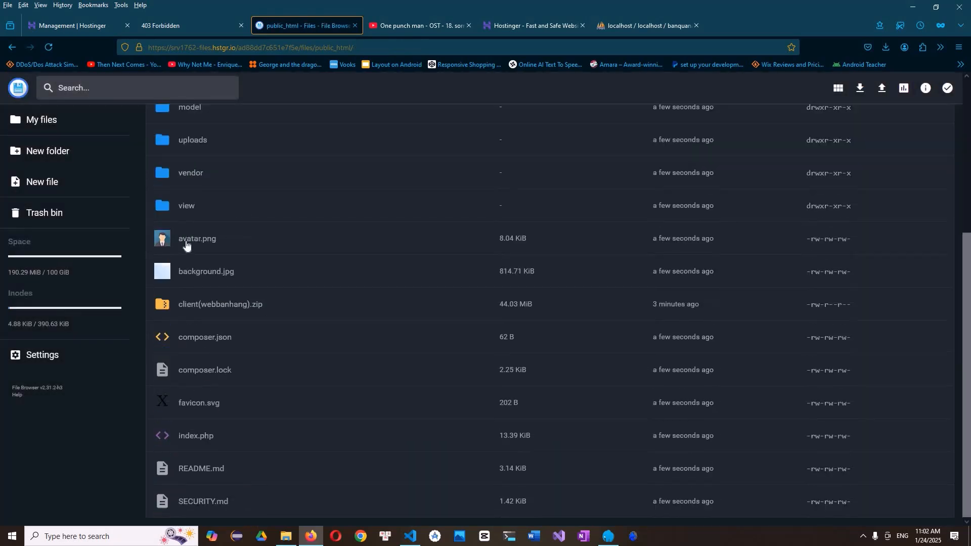
scroll(189, 247, "up", 5)
double_click(214, 237)
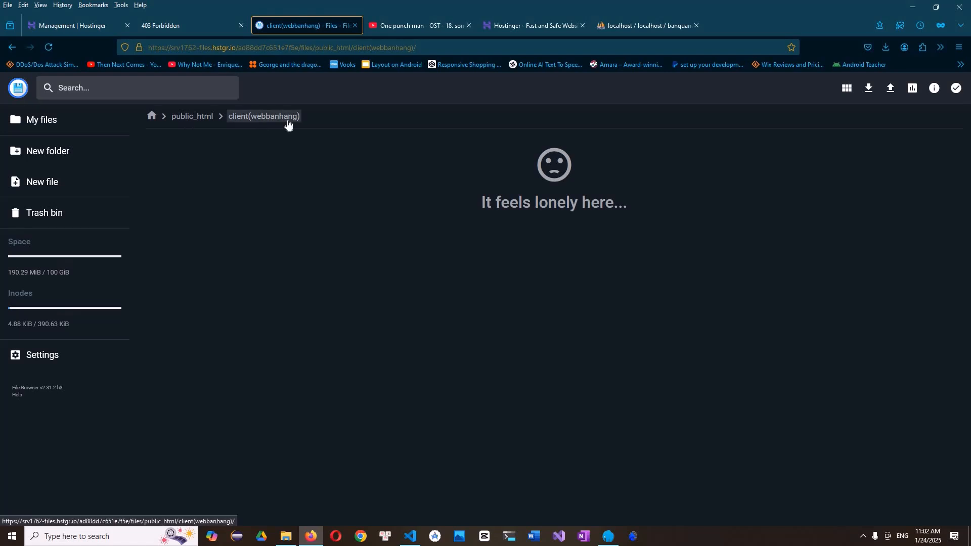
left_click(246, 120)
left_click(195, 118)
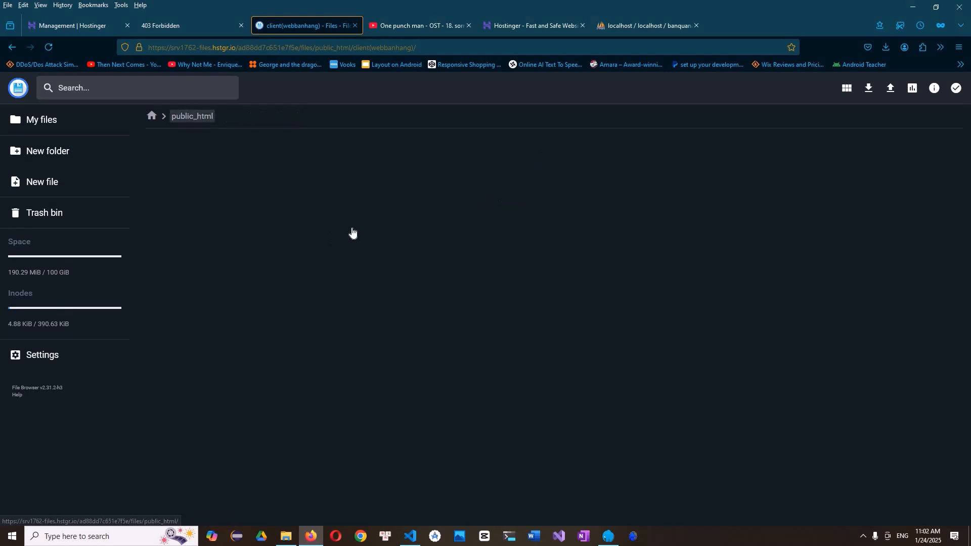
scroll(303, 395, "down", 5)
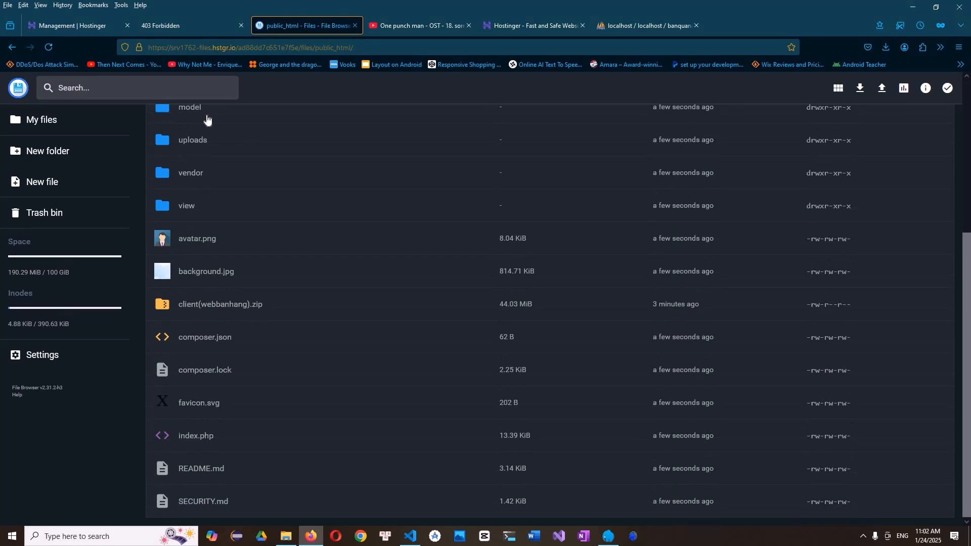
scroll(207, 119, "up", 5)
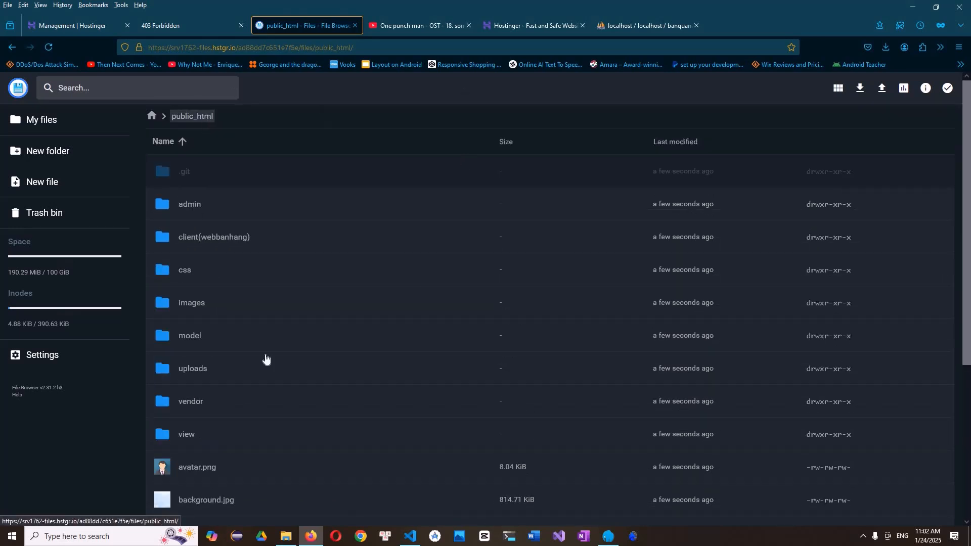
scroll(325, 390, "down", 5)
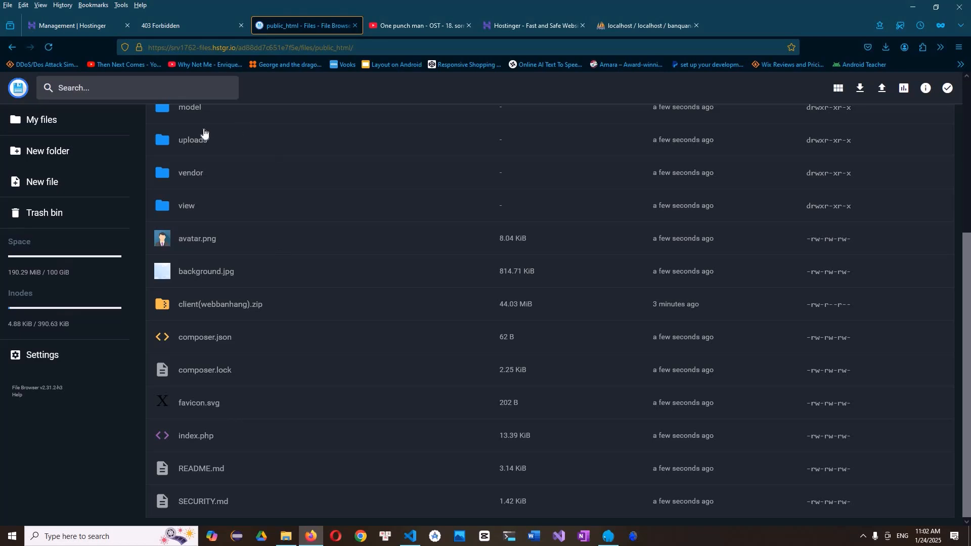
scroll(189, 133, "up", 5)
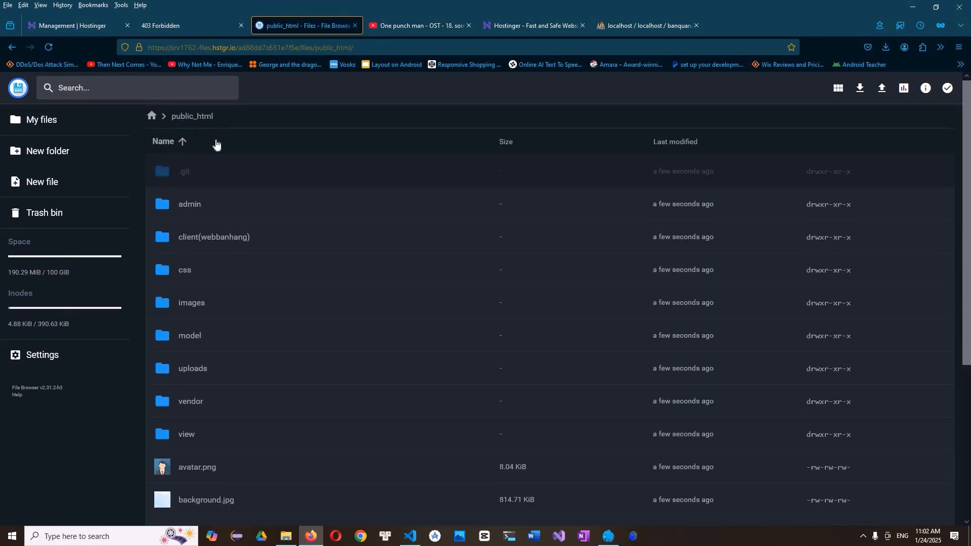
scroll(242, 332, "down", 1)
scroll(242, 331, "down", 3)
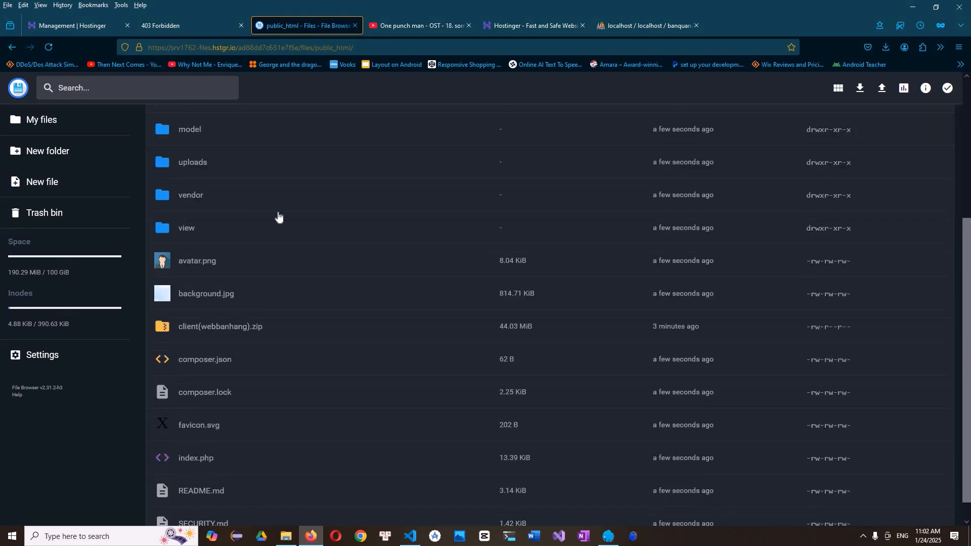
scroll(277, 217, "up", 4)
scroll(354, 245, "down", 4)
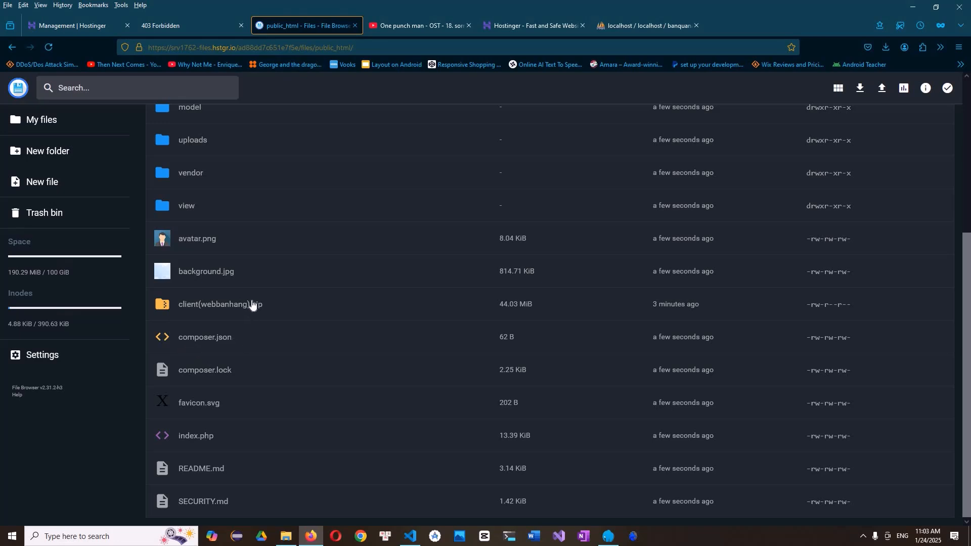
left_click(232, 308)
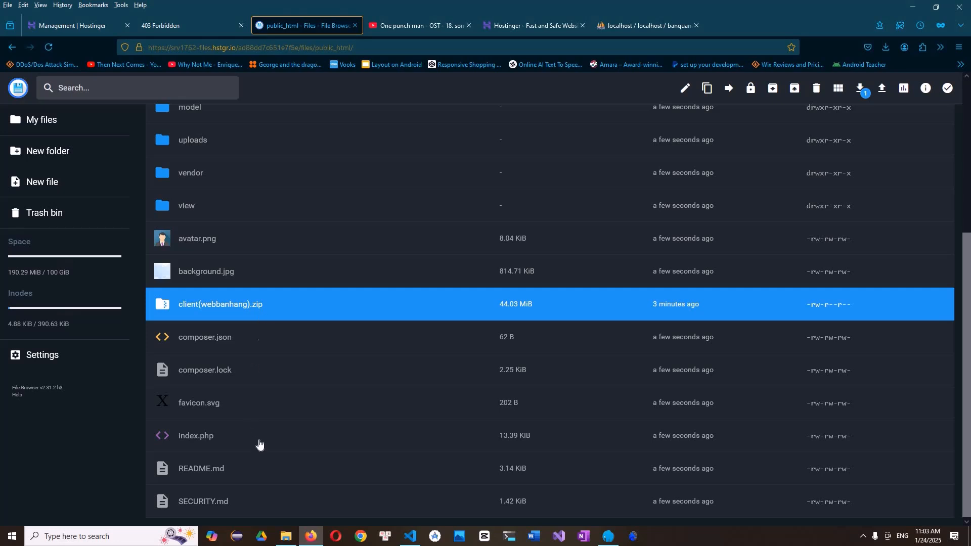
left_click(234, 434)
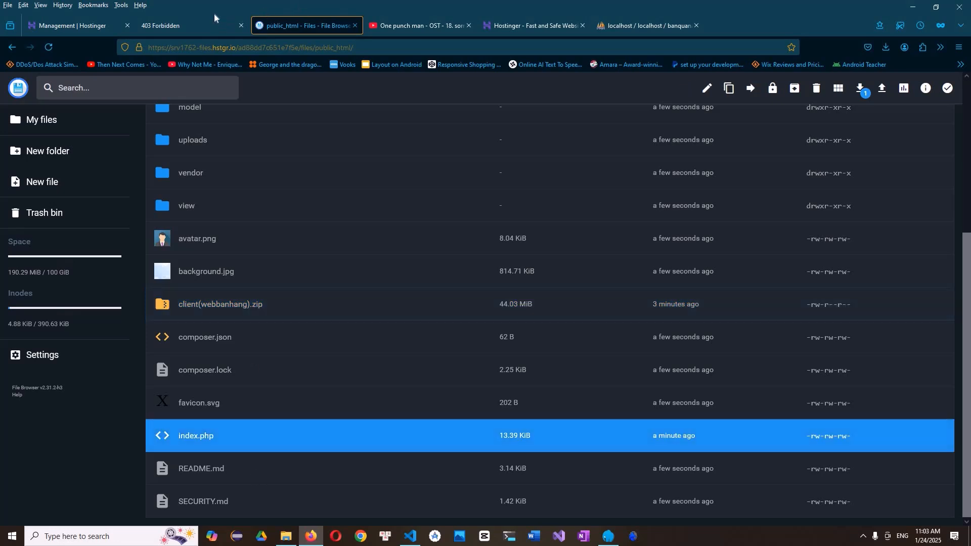
- Reload the live site tab so it shows the X-Shop home page instead of 403 Forbidden
left_click(171, 24)
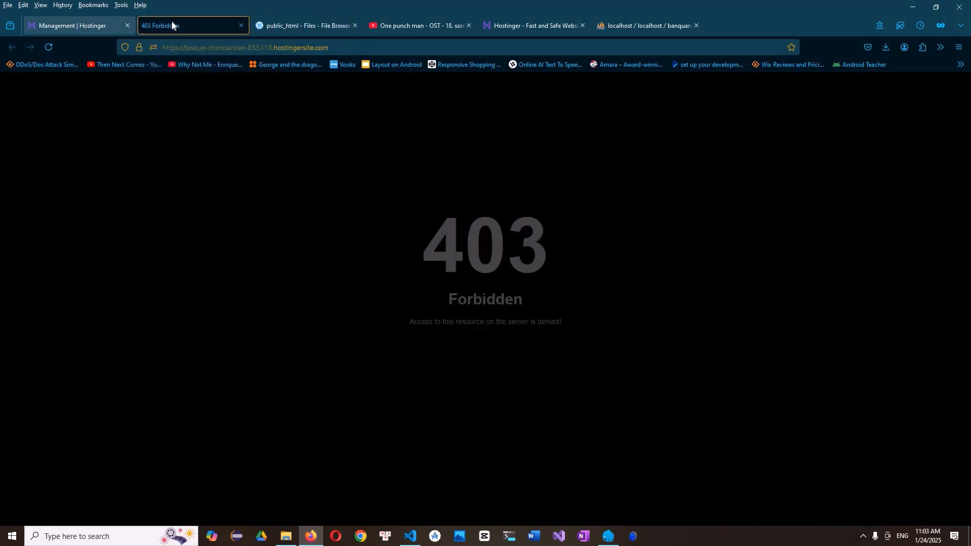
left_click(49, 26)
left_click(172, 23)
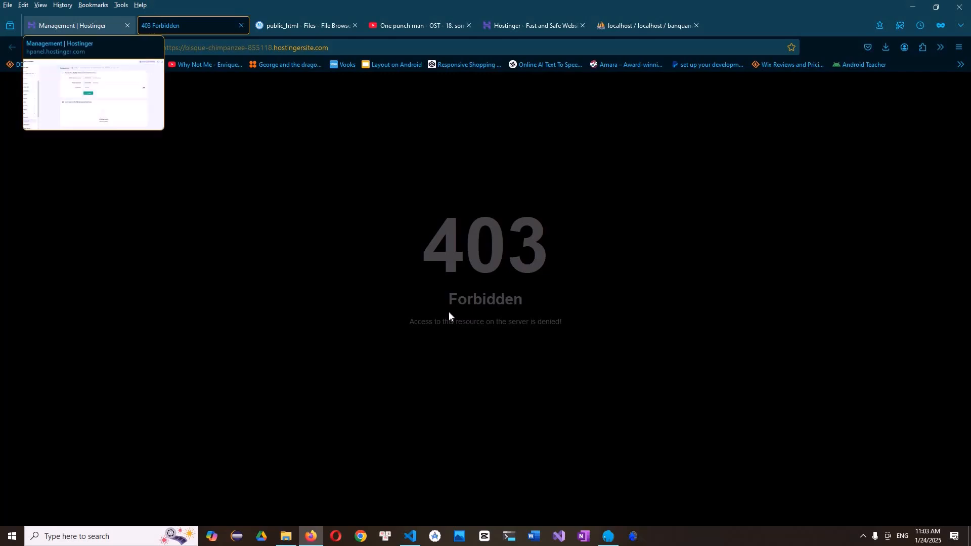
key("F5")
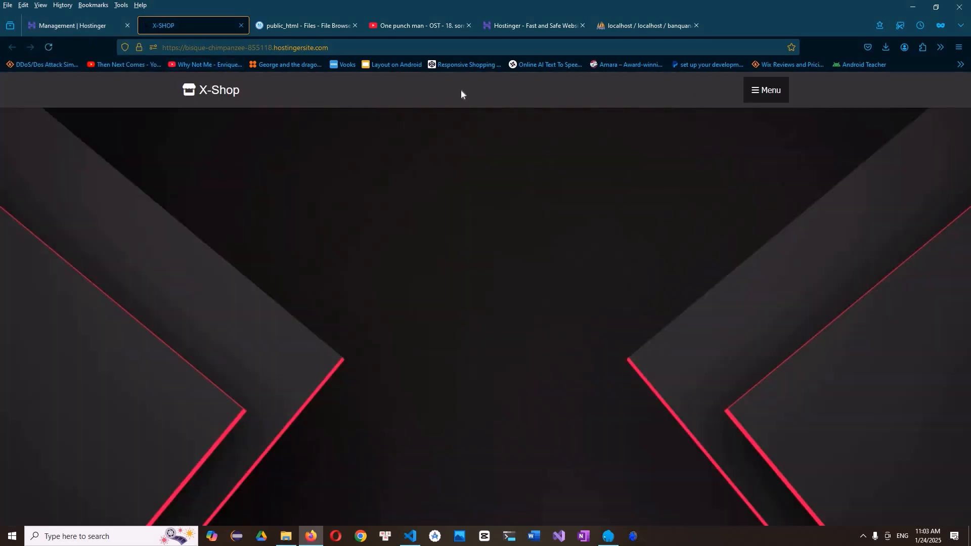
- Create a MySQL database and user ending in banquanao12, with a password, in hPanel
left_click(69, 24)
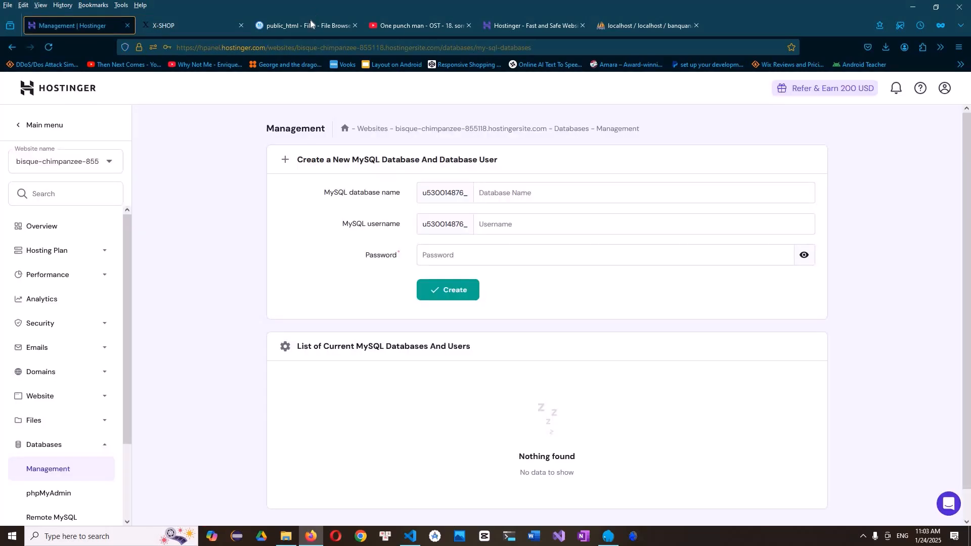
scroll(309, 24, "down", 1)
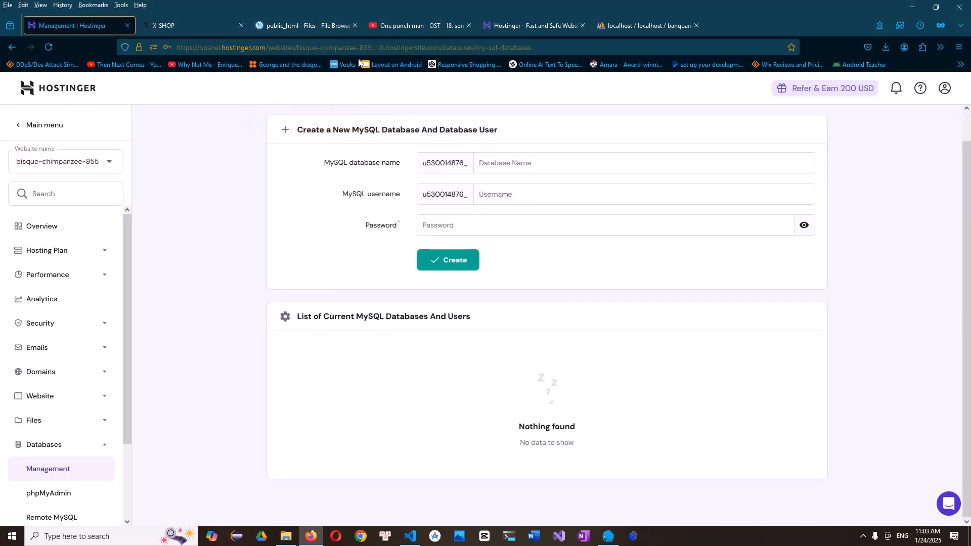
left_click(179, 21)
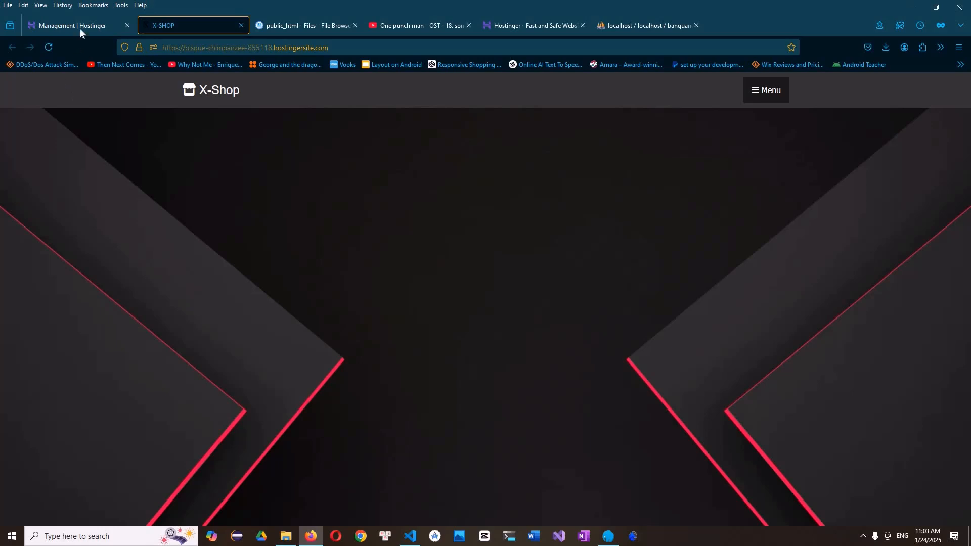
left_click(79, 28)
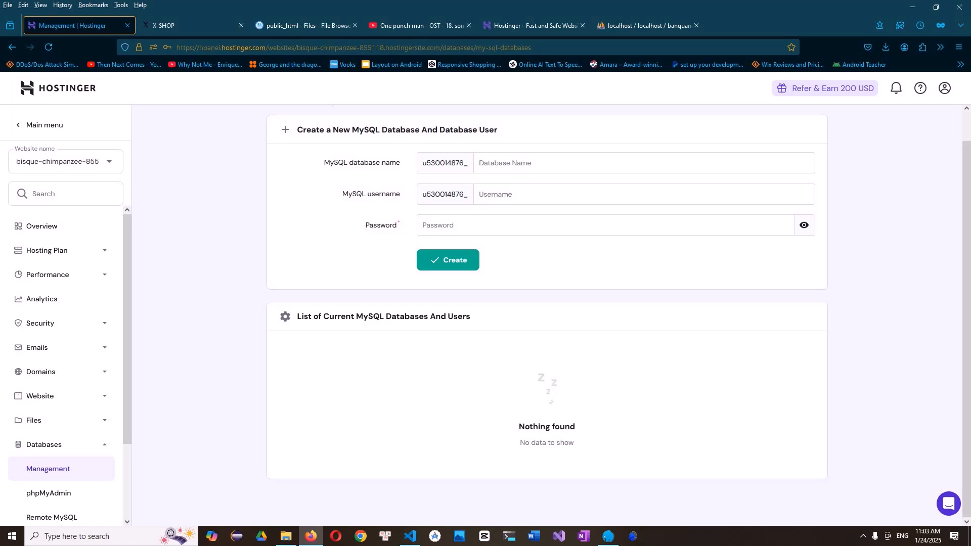
type("ban")
left_click(494, 164)
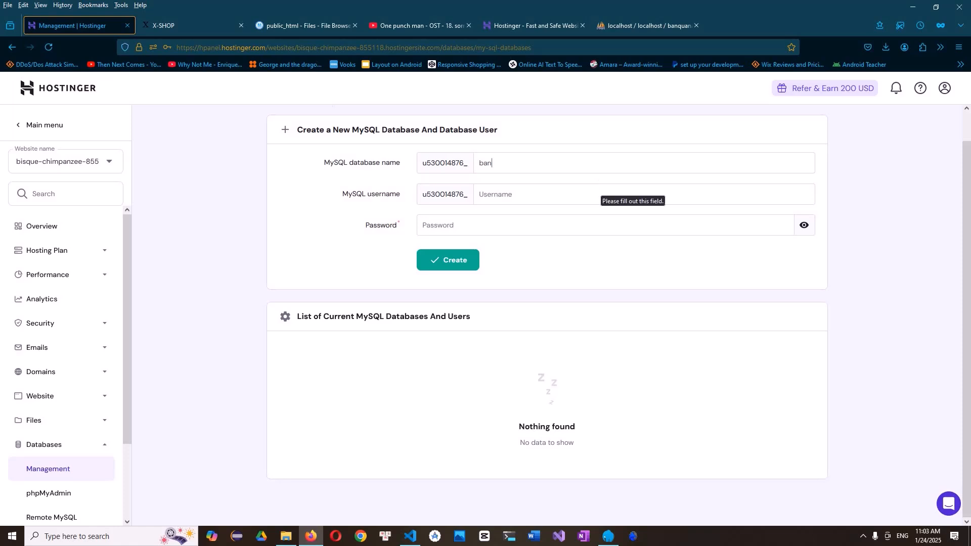
type("ana")
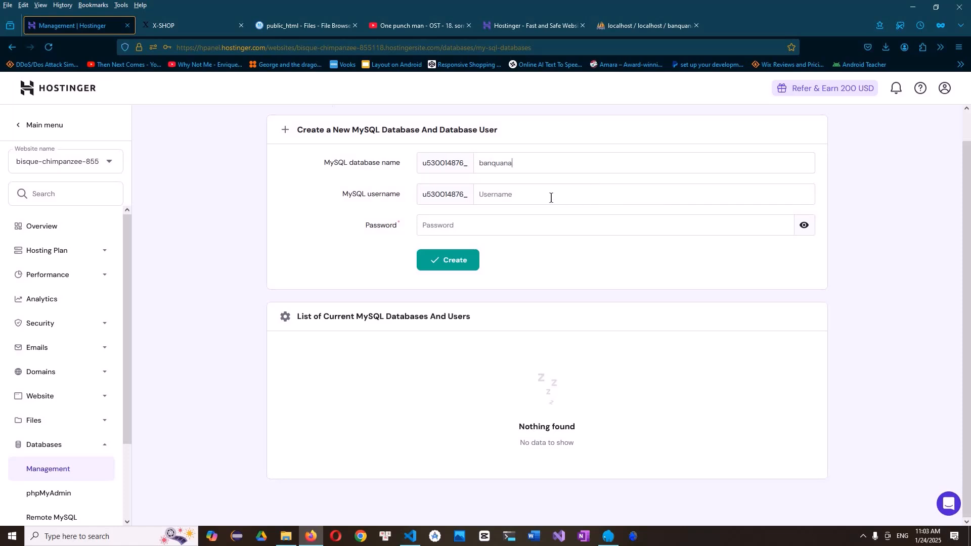
left_click(506, 196)
type("banquanao12")
left_click(423, 223)
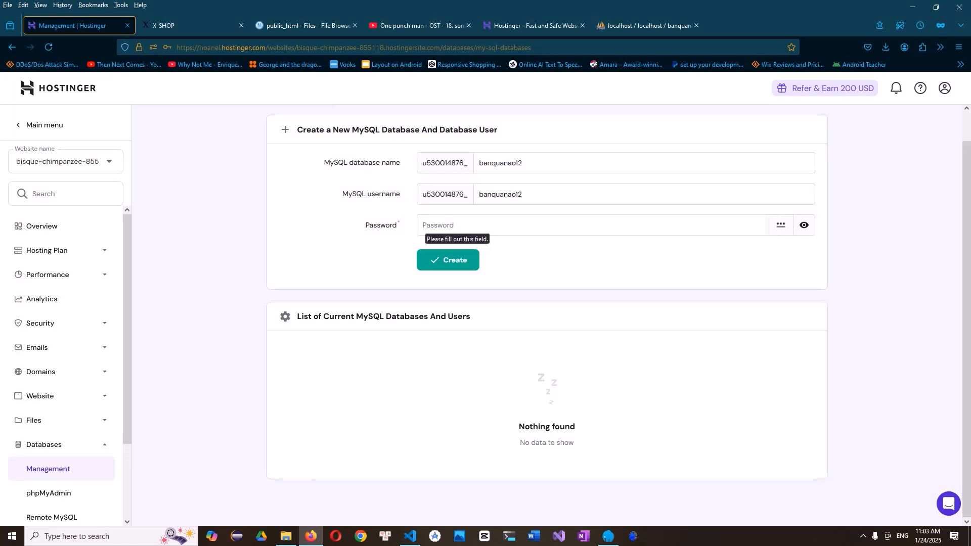
type("•••••••••")
left_click(804, 225)
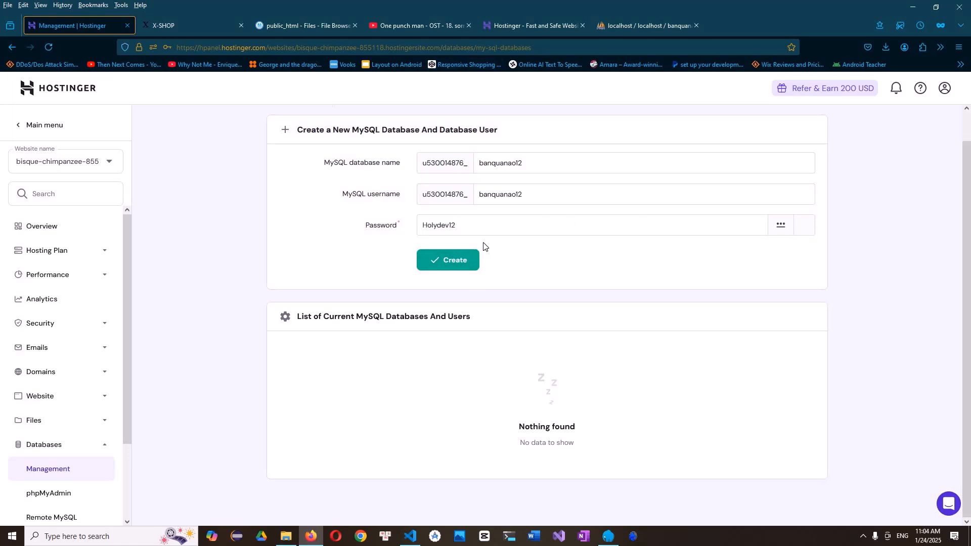
left_click(467, 271)
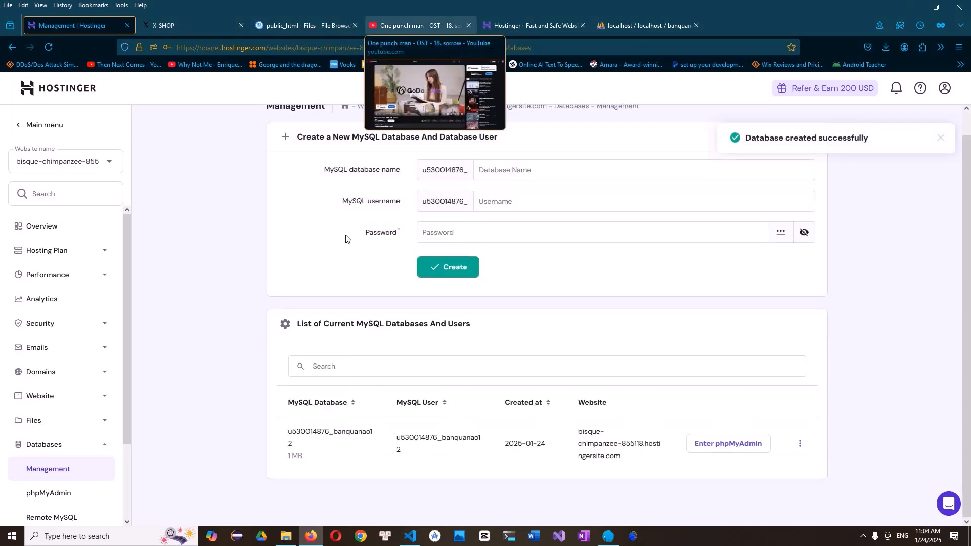
- Open phpMyAdmin for the new banquanao12 database from the database list
left_click(433, 31)
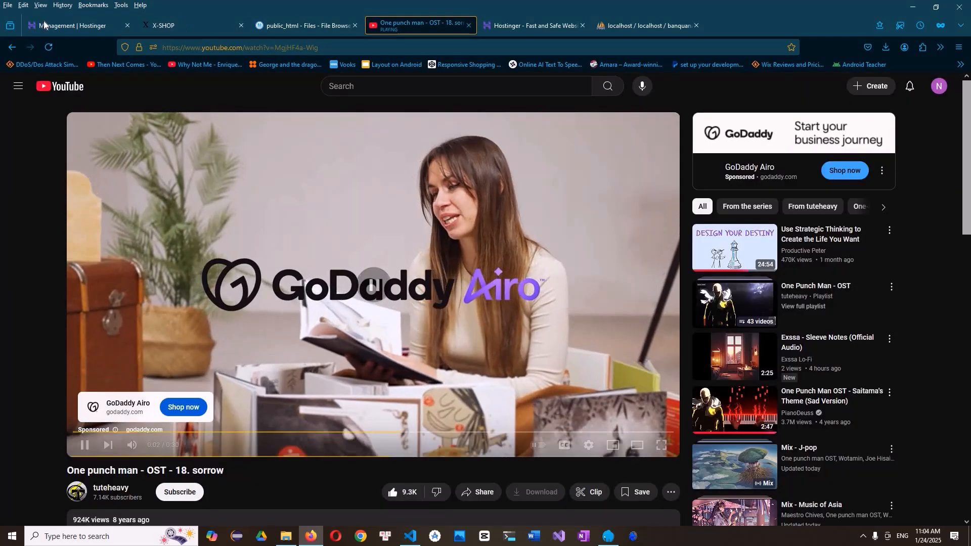
left_click(184, 23)
left_click(61, 25)
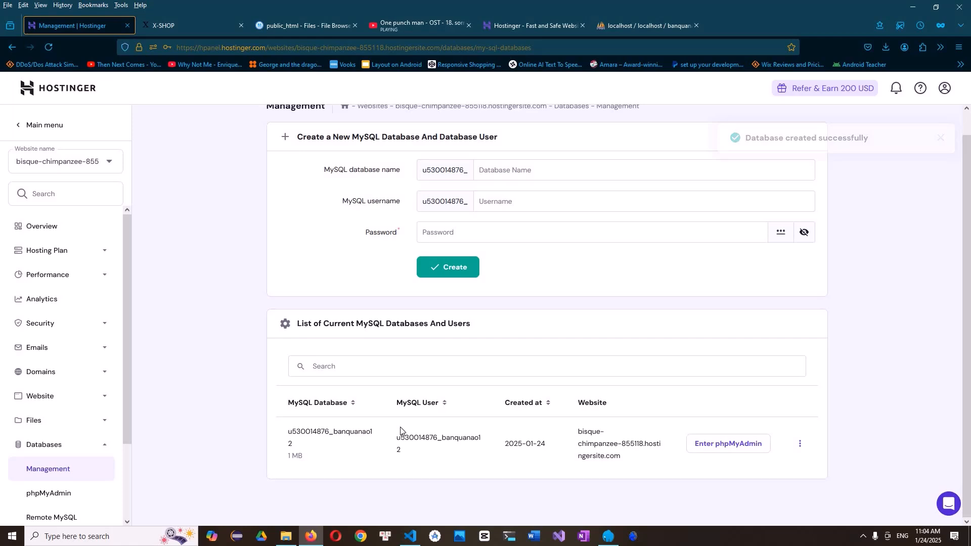
double_click(314, 435)
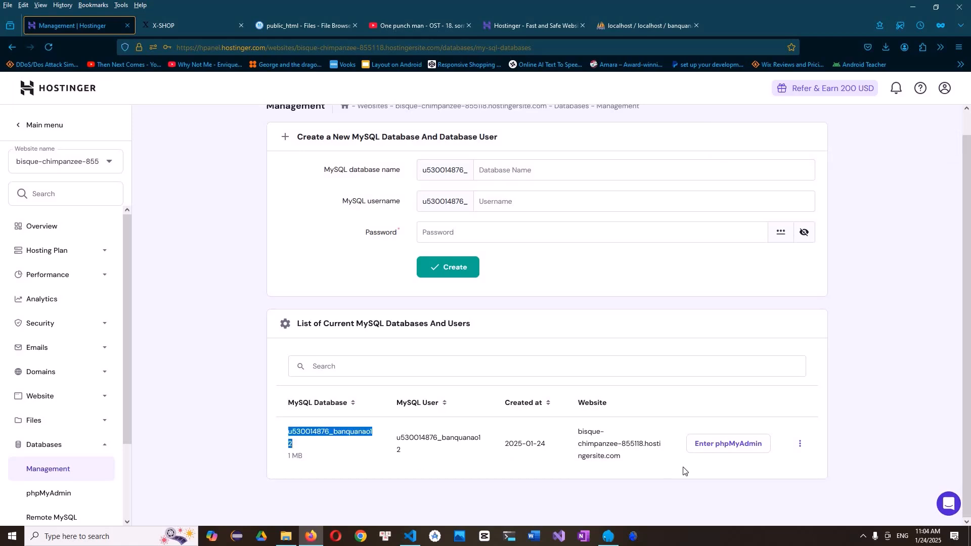
left_click(712, 451)
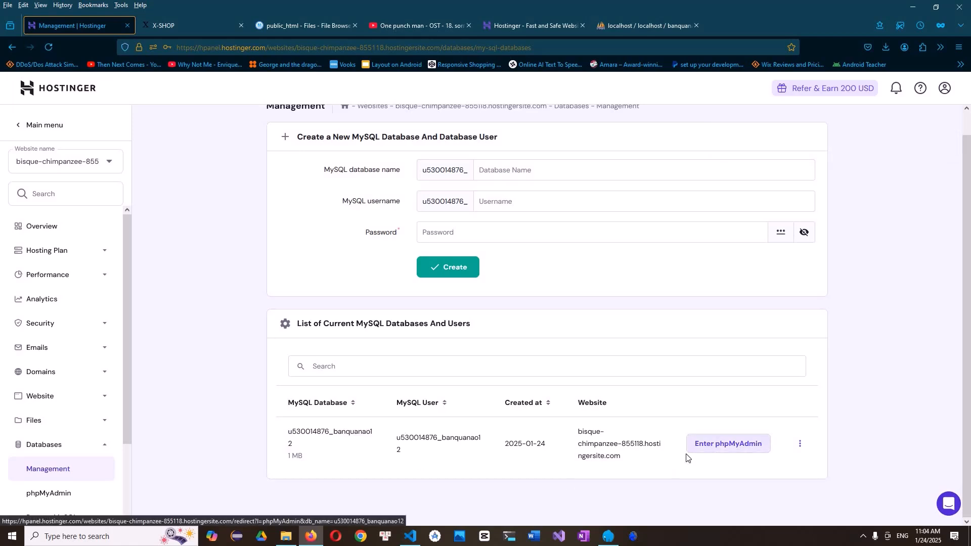
left_click(741, 449)
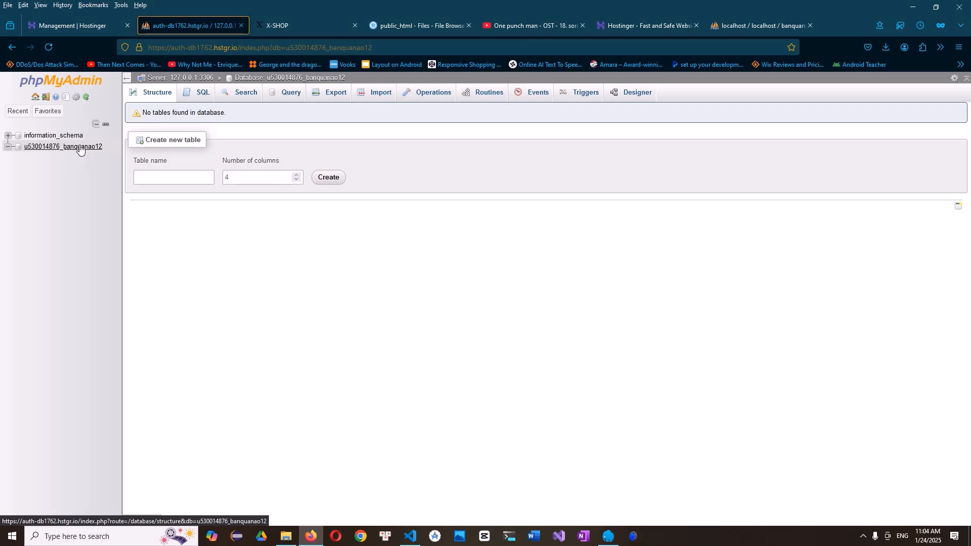
- Import the banquanao(1).sql file into banquanao12 through phpMyAdmin's Import page
left_click(69, 151)
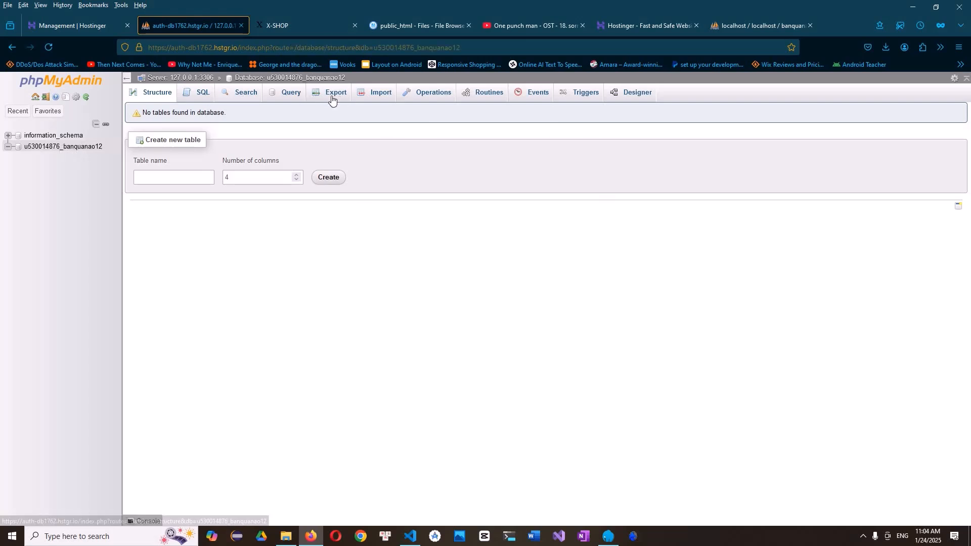
left_click(374, 99)
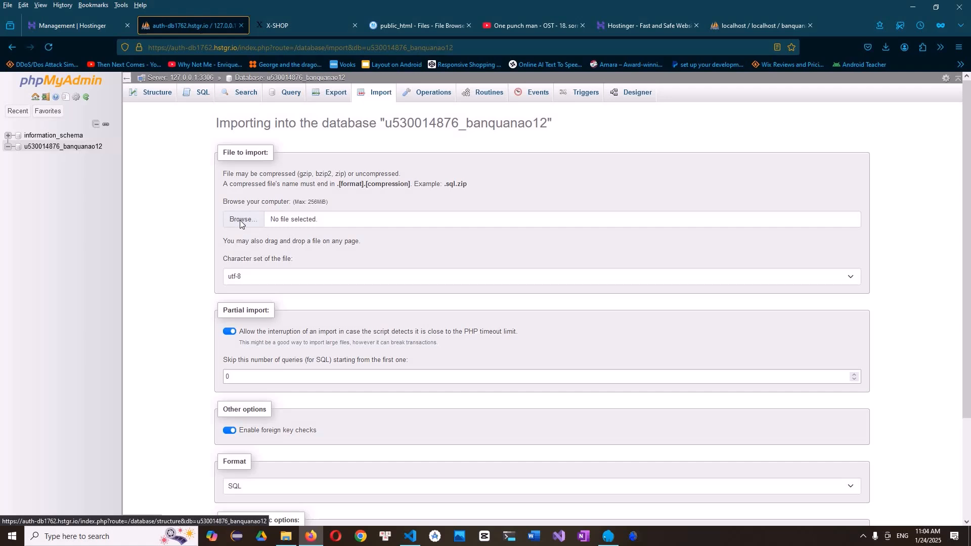
left_click(240, 220)
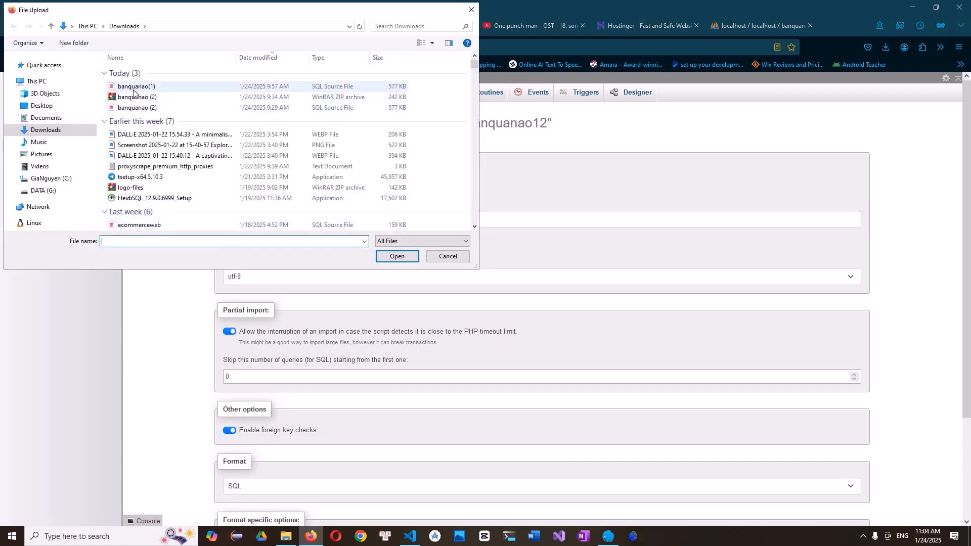
left_click(336, 87)
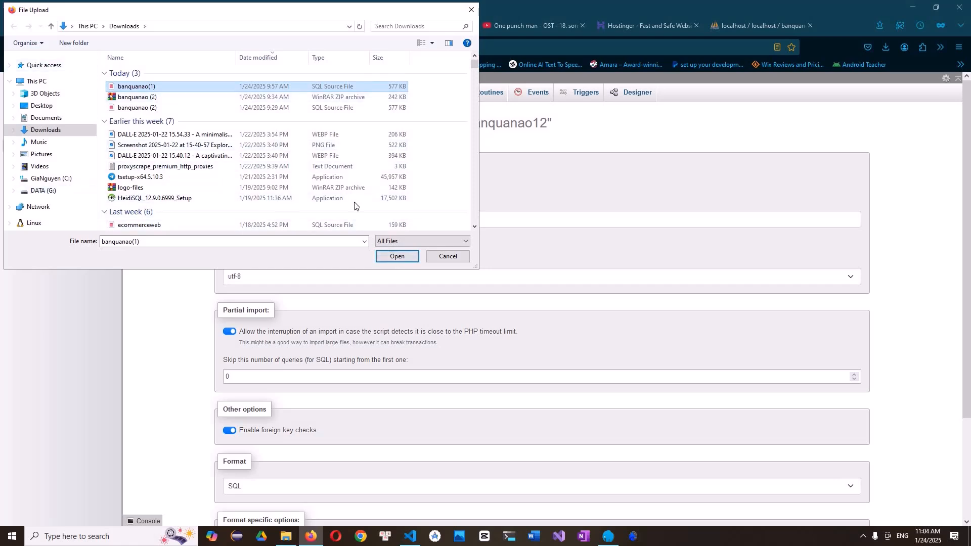
left_click(397, 257)
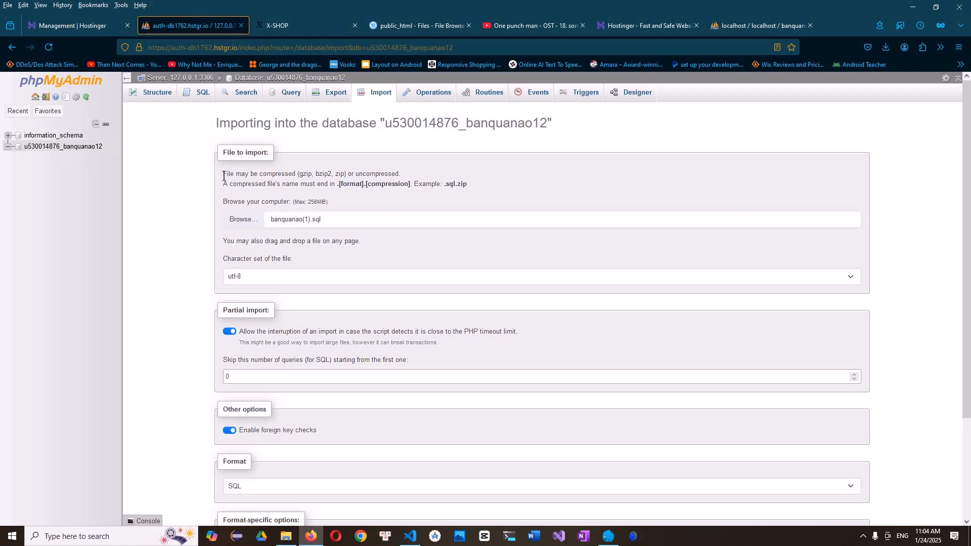
left_click_drag(223, 174, 324, 175)
left_click(372, 183)
left_click(353, 231)
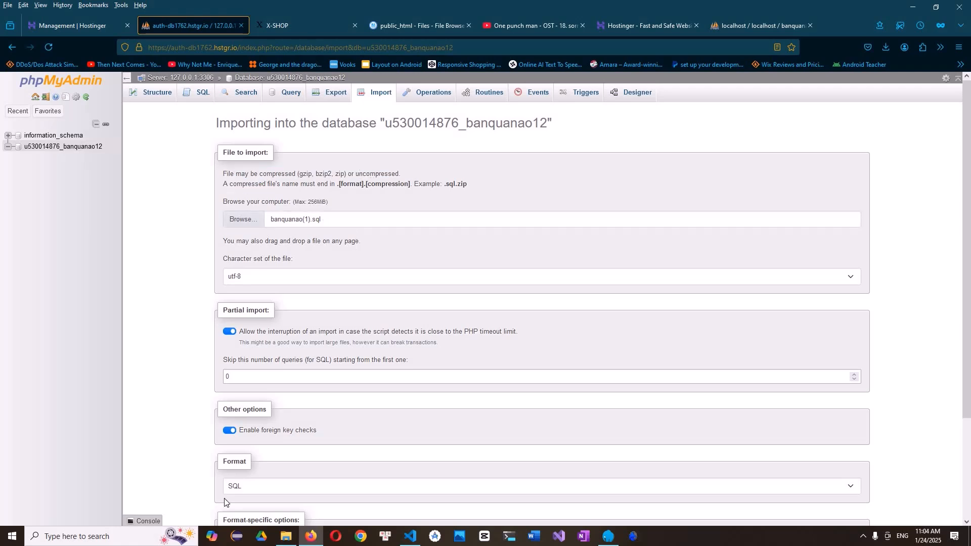
scroll(315, 244, "down", 3)
scroll(234, 493, "up", 3)
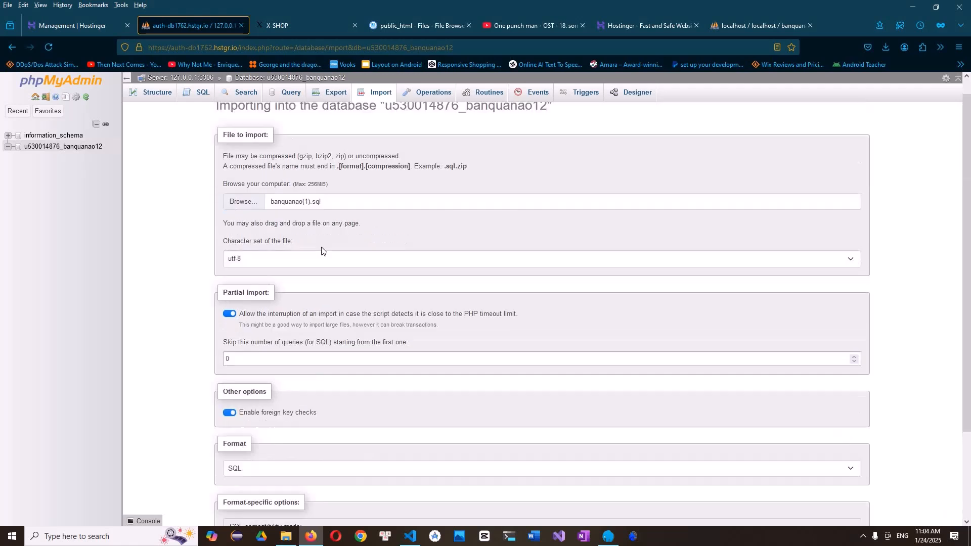
scroll(234, 493, "down", 3)
left_click(232, 491)
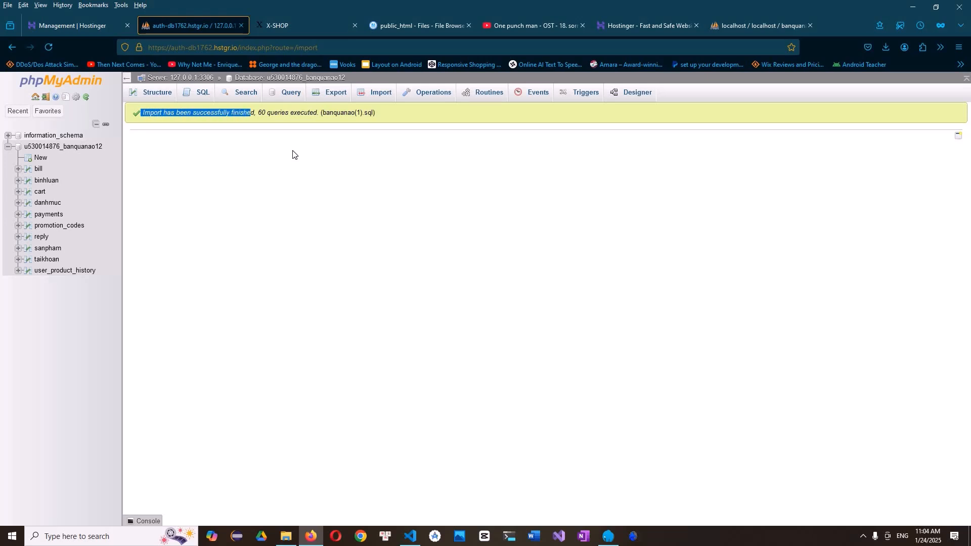
- Reload the live X-Shop site, then go back to the public_html listing in File Browser
left_click(301, 26)
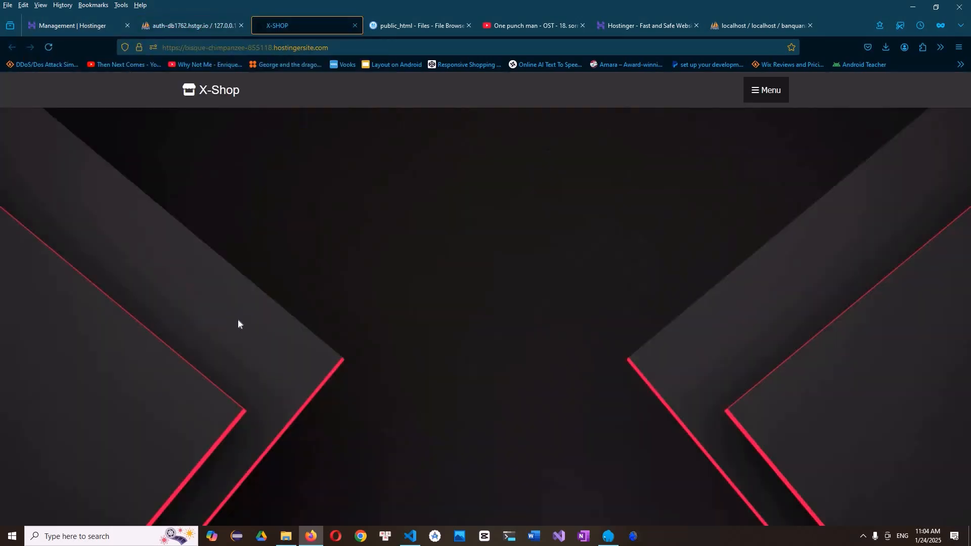
key("F5")
left_click(189, 25)
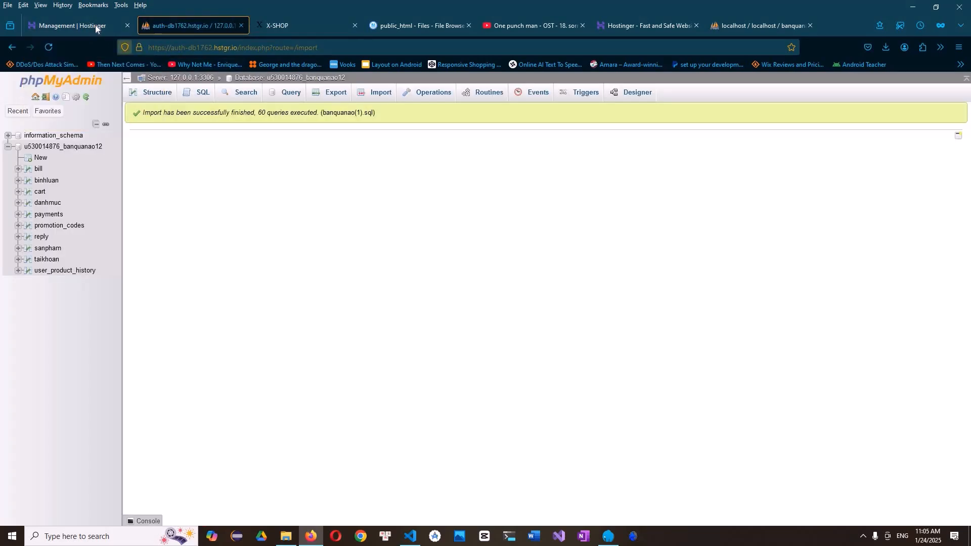
left_click(94, 27)
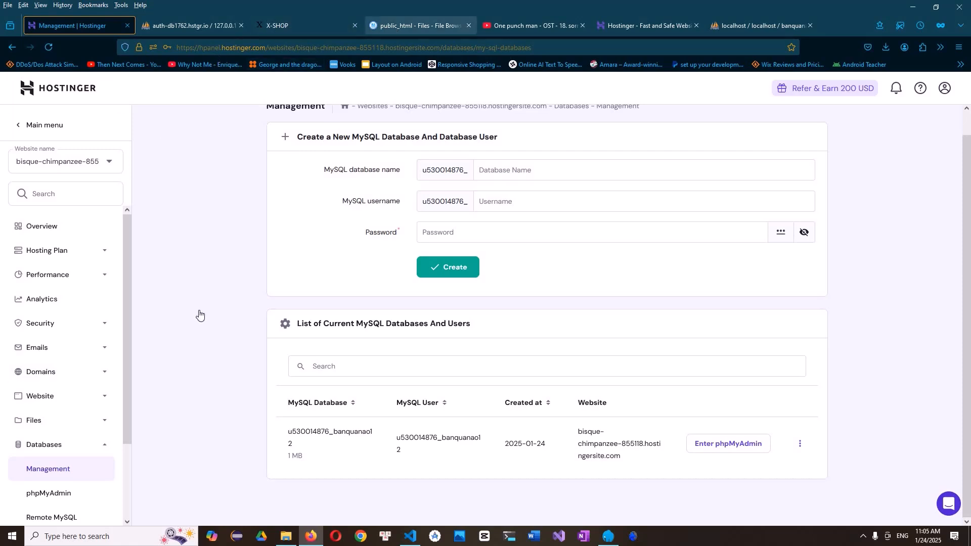
left_click(396, 27)
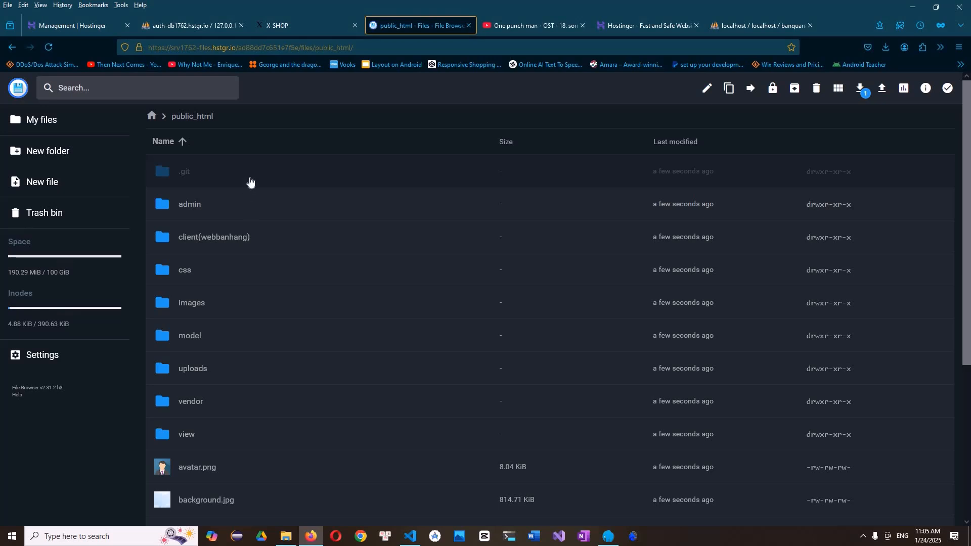
scroll(202, 283, "down", 5)
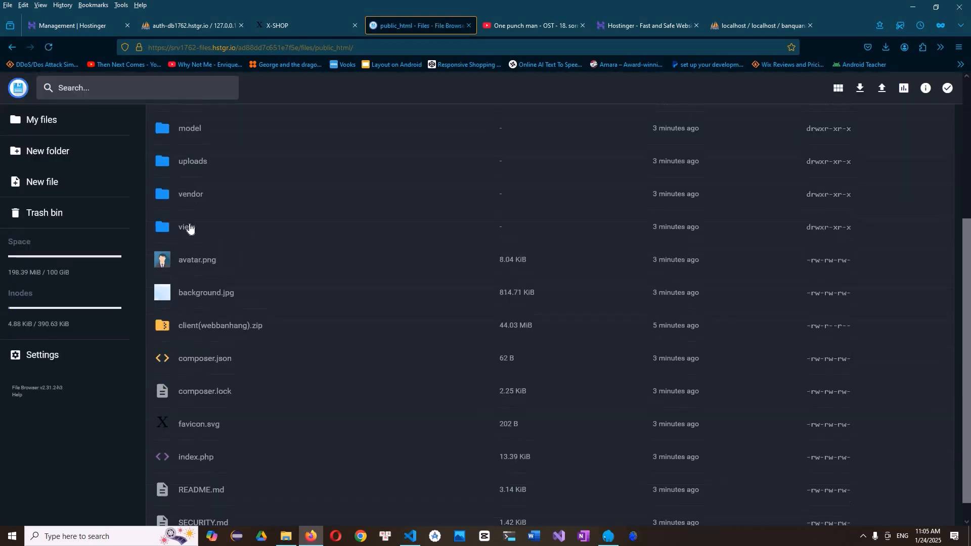
scroll(185, 225, "up", 5)
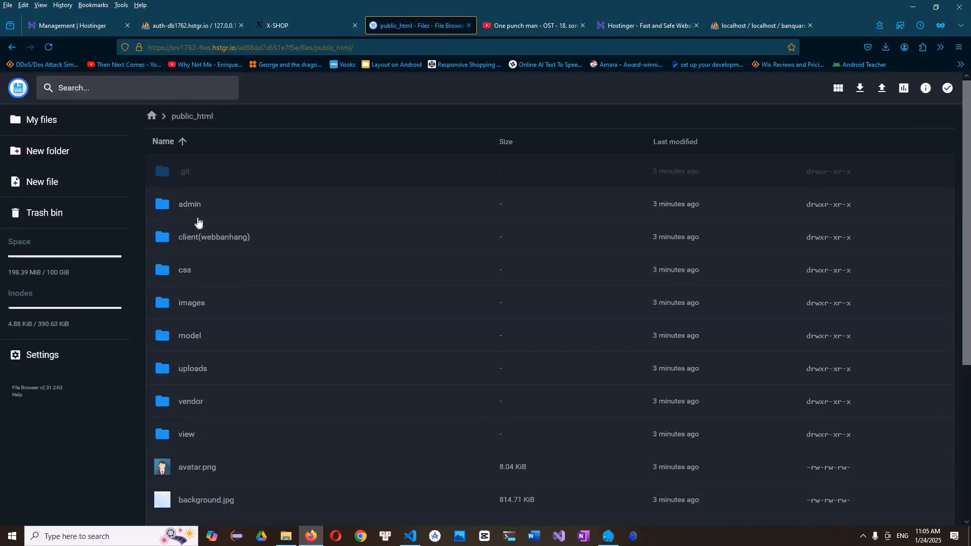
scroll(197, 227, "down", 2)
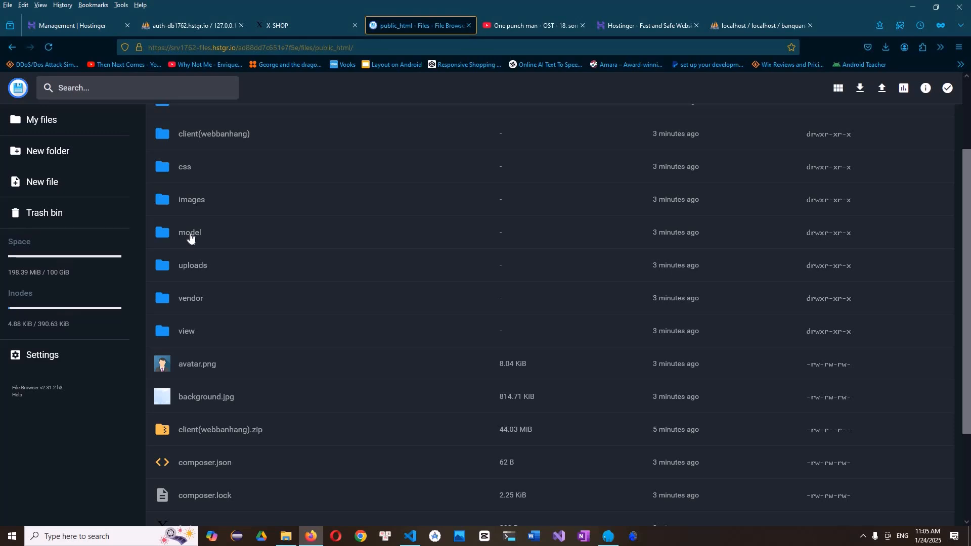
- Open pdo.php in the model folder and enlarge the code view
double_click(191, 237)
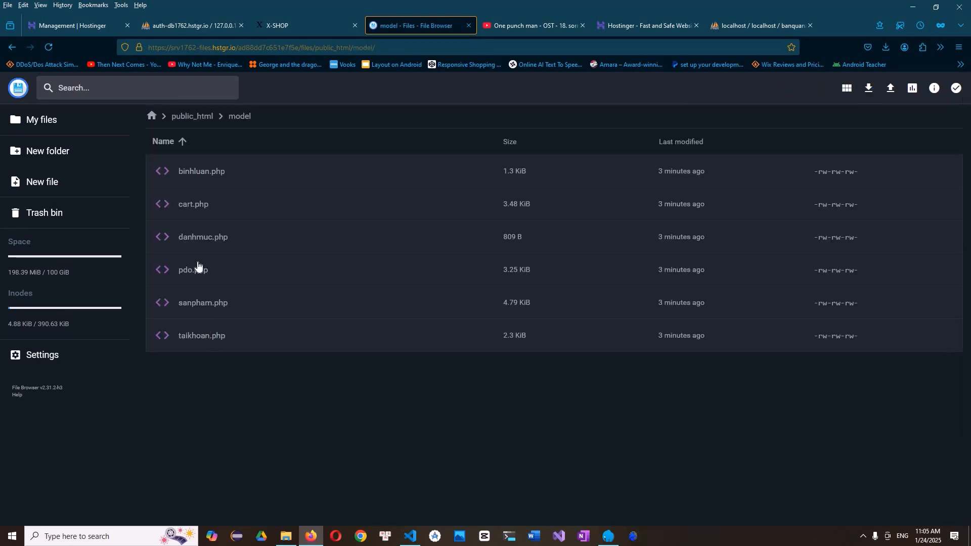
double_click(198, 277)
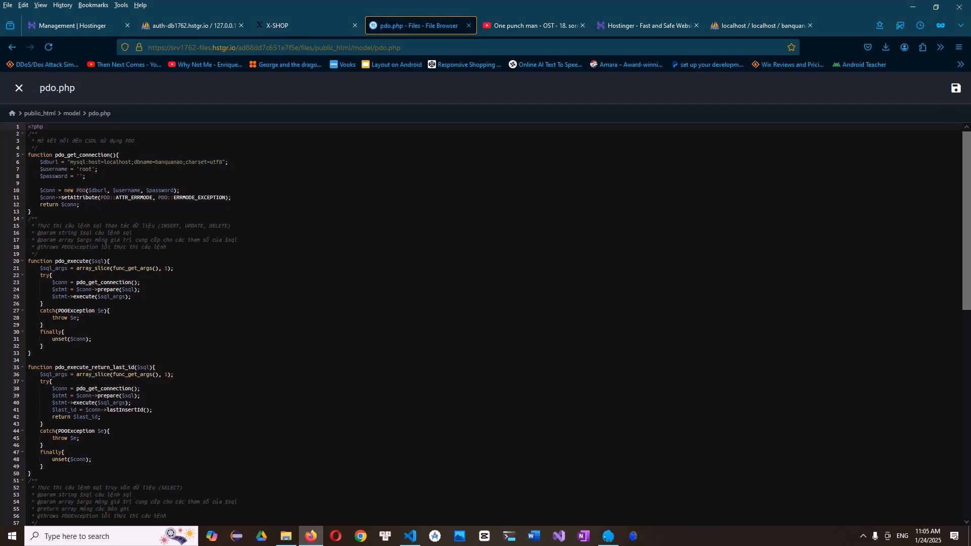
key("ctrl+plus")
key("ctrl+plus")
key("ctrl+plus")
key("ctrl+plus")
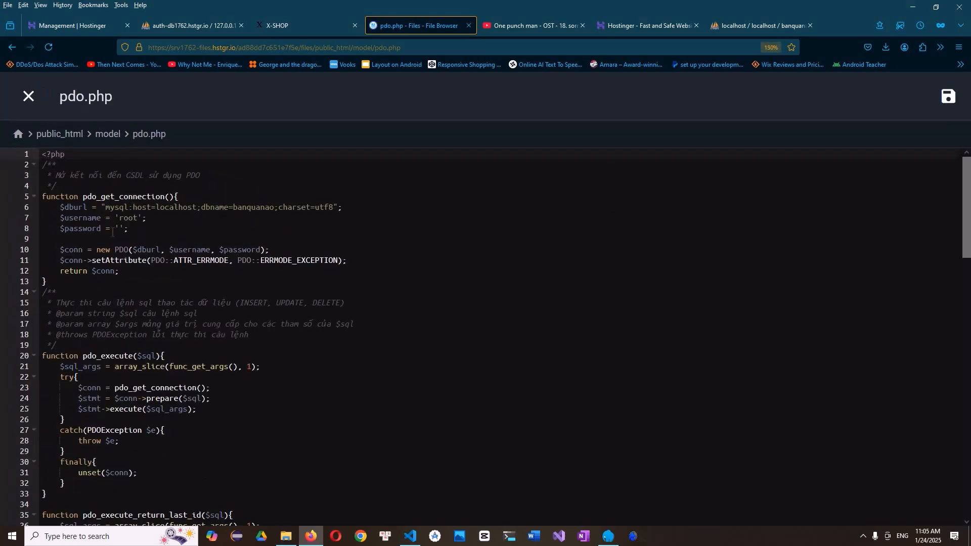
left_click_drag(69, 207, 95, 221)
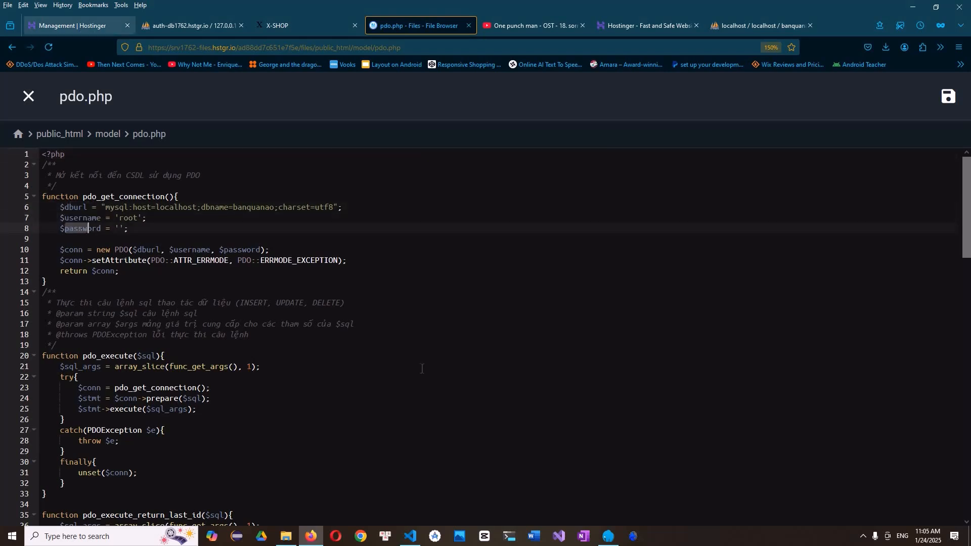
- Copy the hosted banquanao12 database name from hPanel and locate dbname in pdo.php
left_click(76, 25)
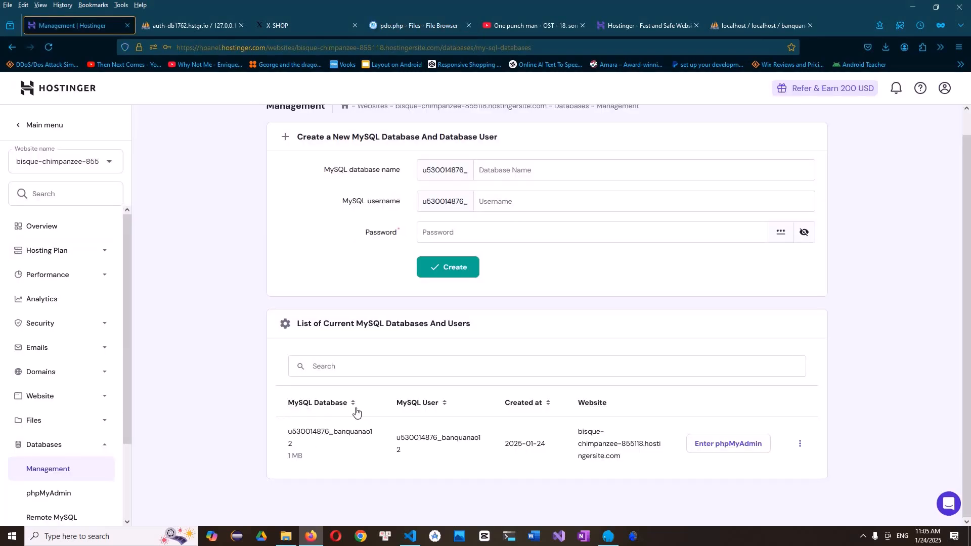
double_click(300, 445)
left_click(282, 437)
left_click_drag(293, 444, 286, 431)
key("ctrl+c")
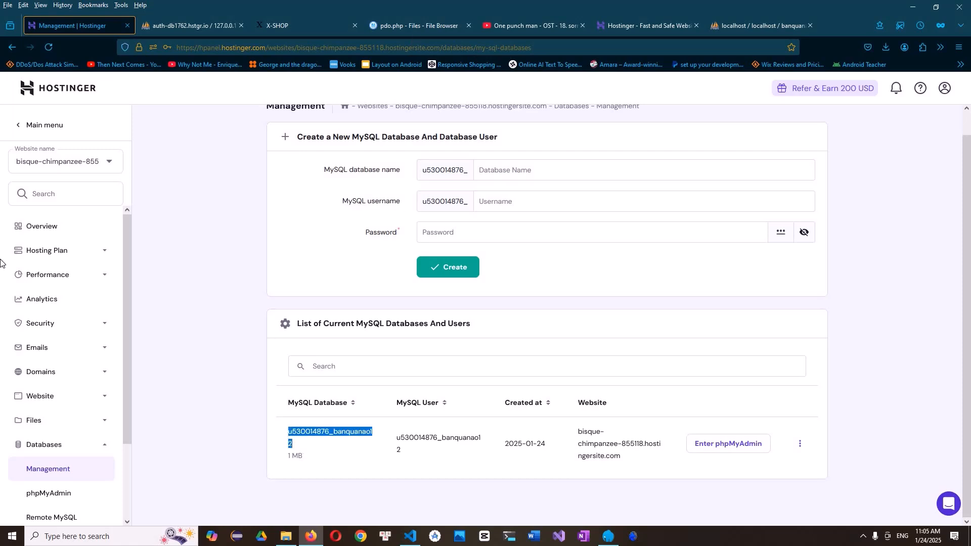
key("ctrl+Tab")
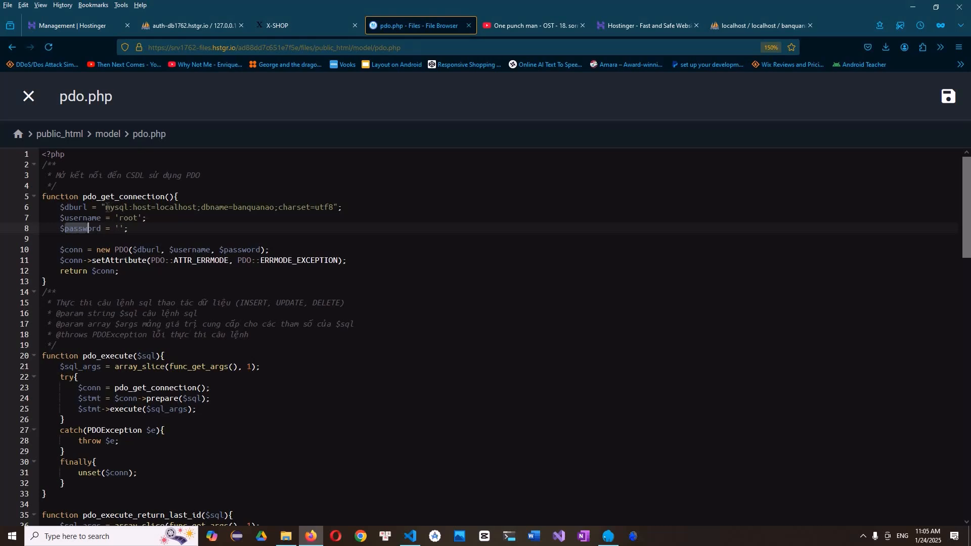
left_click(133, 208)
mouse_move(105, 208)
left_mouse_down()
mouse_move(197, 213)
mouse_move(110, 207)
left_mouse_up()
left_click_drag(201, 208, 256, 207)
key("shift+Right")
key("shift+Right")
key("shift+Right")
key("Down")
key("Down")
- Replace the old banquanao dbname in pdo.php with the hosted database name
key("ctrl+1")
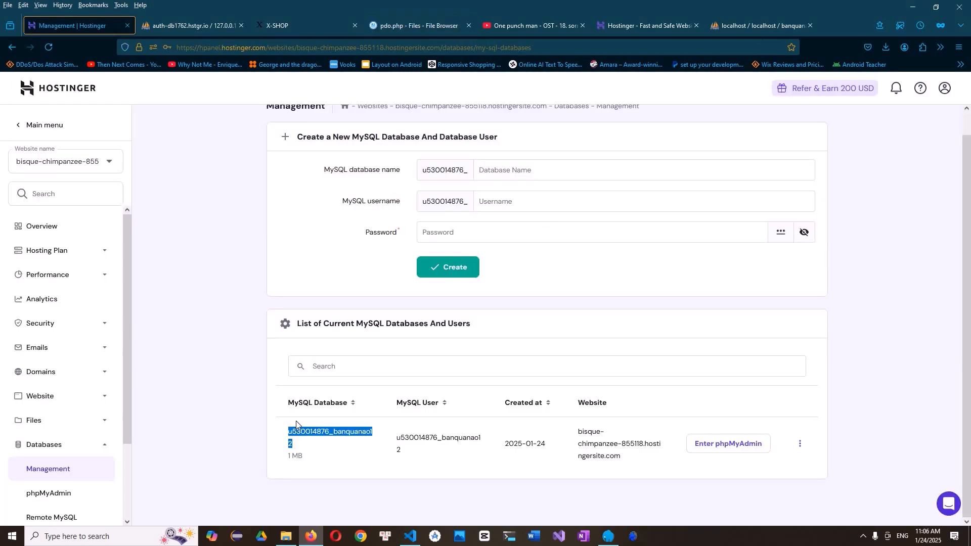
left_click(308, 314)
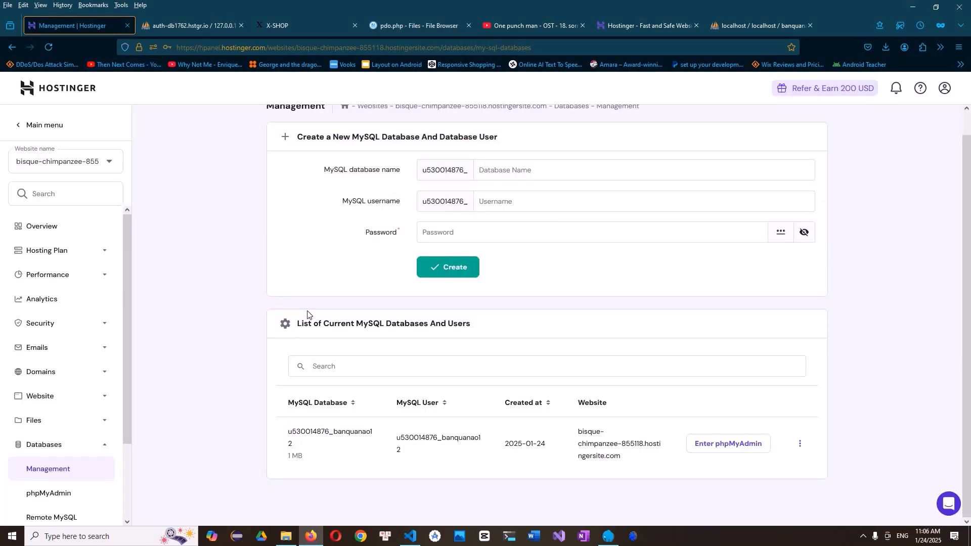
left_click(311, 29)
left_click(391, 23)
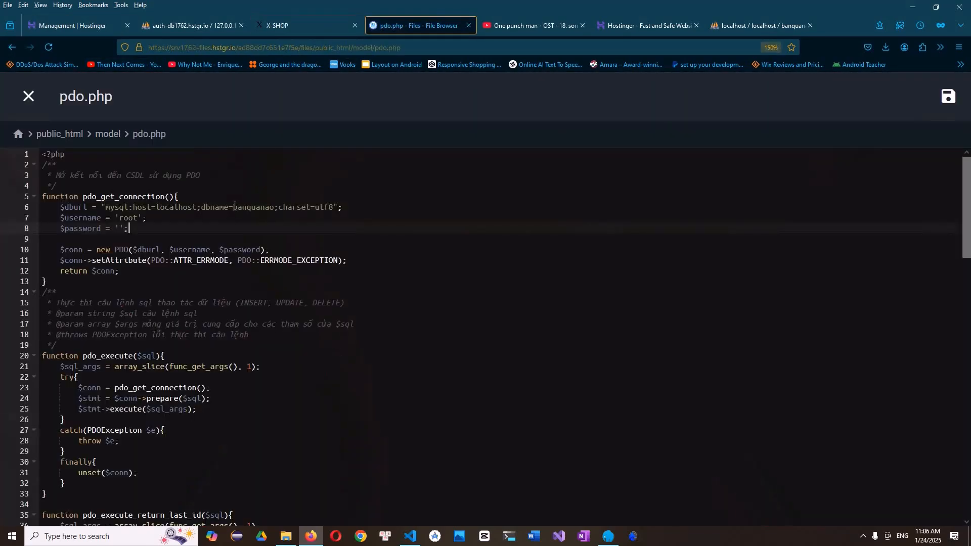
double_click(269, 207)
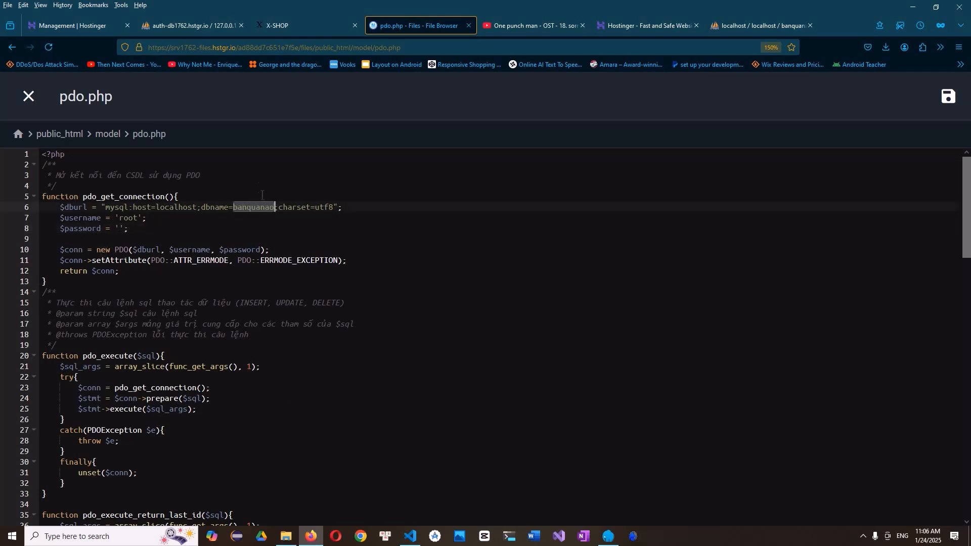
key("ctrl+v")
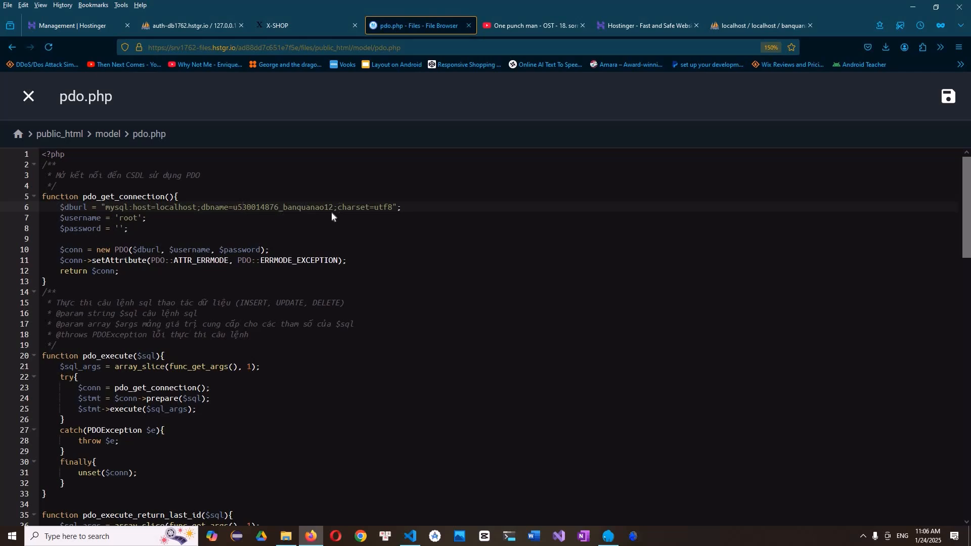
left_click_drag(243, 207, 343, 208)
left_click(135, 226)
- Set the hosted database username and password in pdo.php and save the file
double_click(138, 219)
key("ctrl+v")
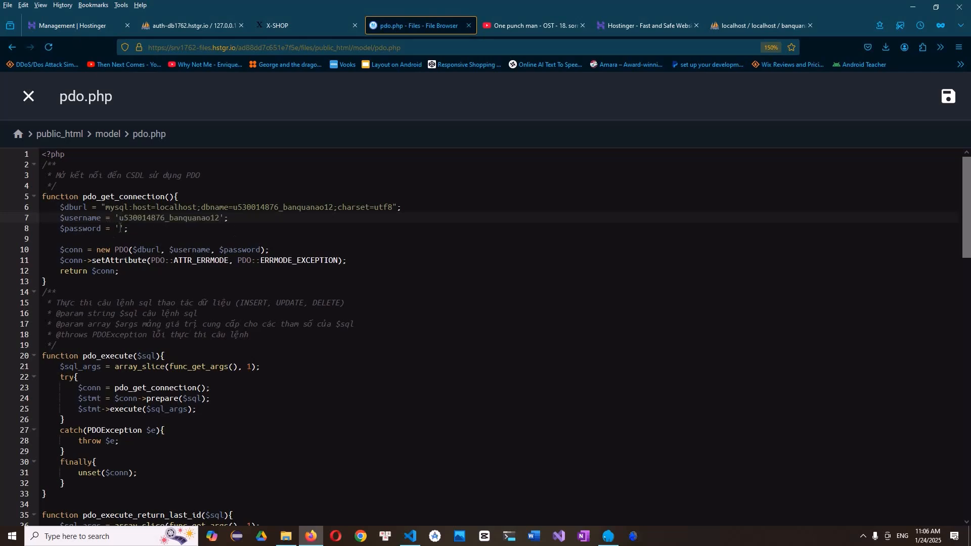
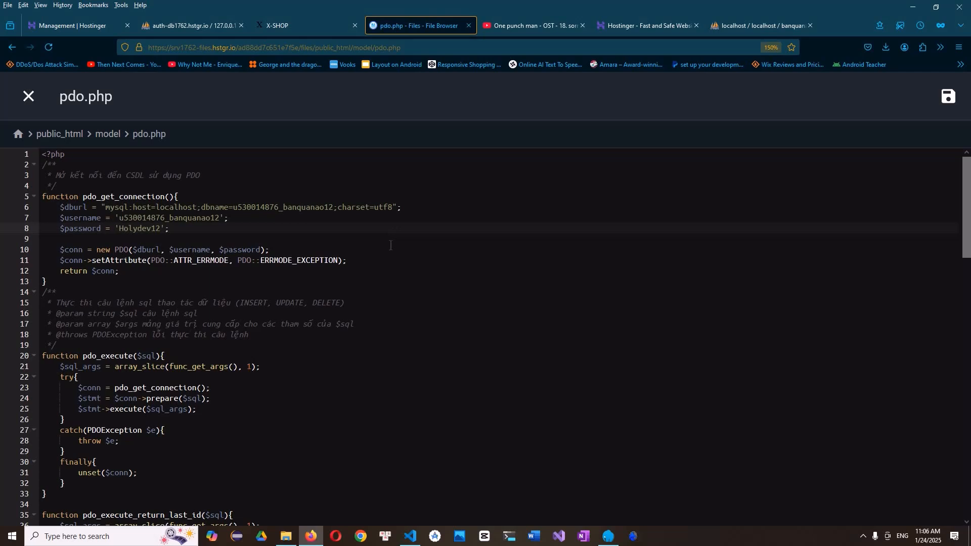
key("ctrl+s")
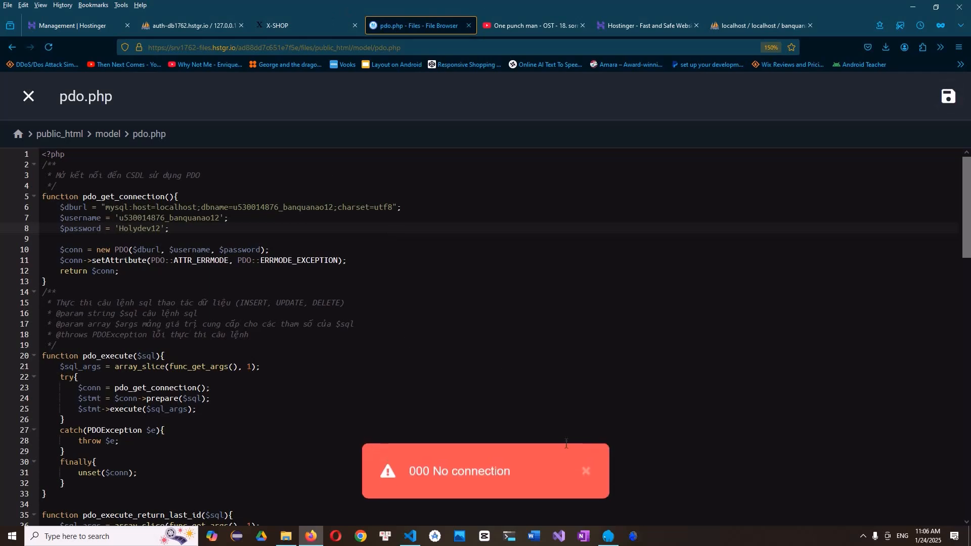
left_click(585, 472)
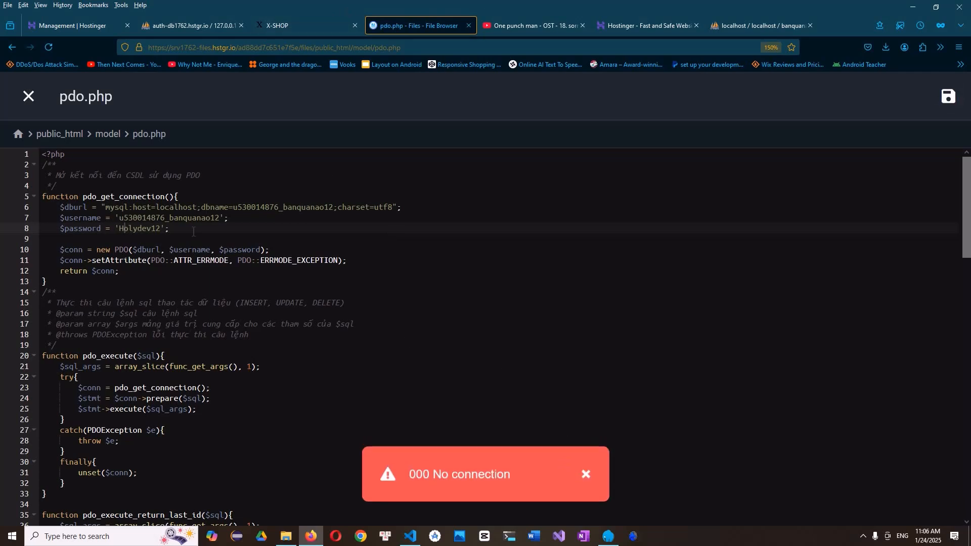
left_click(45, 206, "shift")
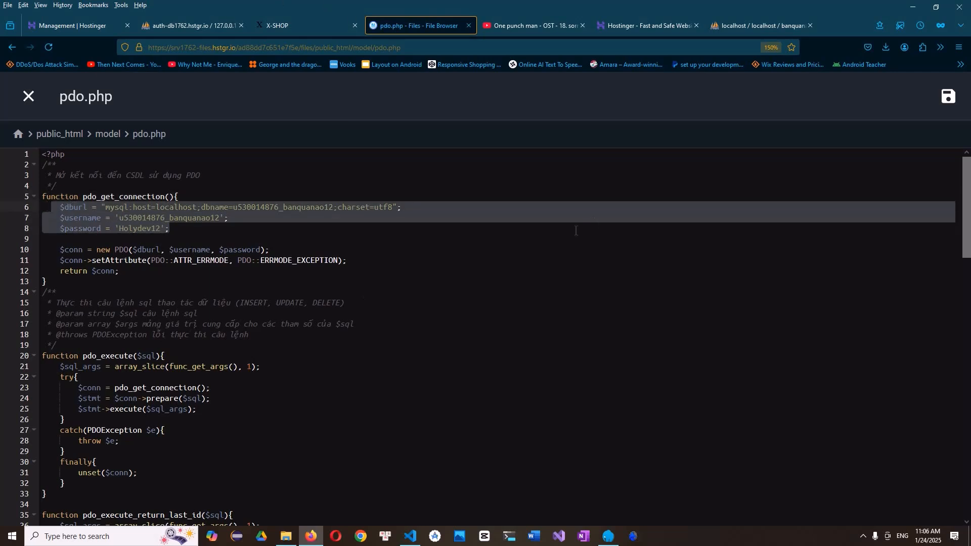
key("ctrl+s")
- Reload the live X-Shop site, glance at the phpMyAdmin and hPanel tabs, then return
left_click(293, 23)
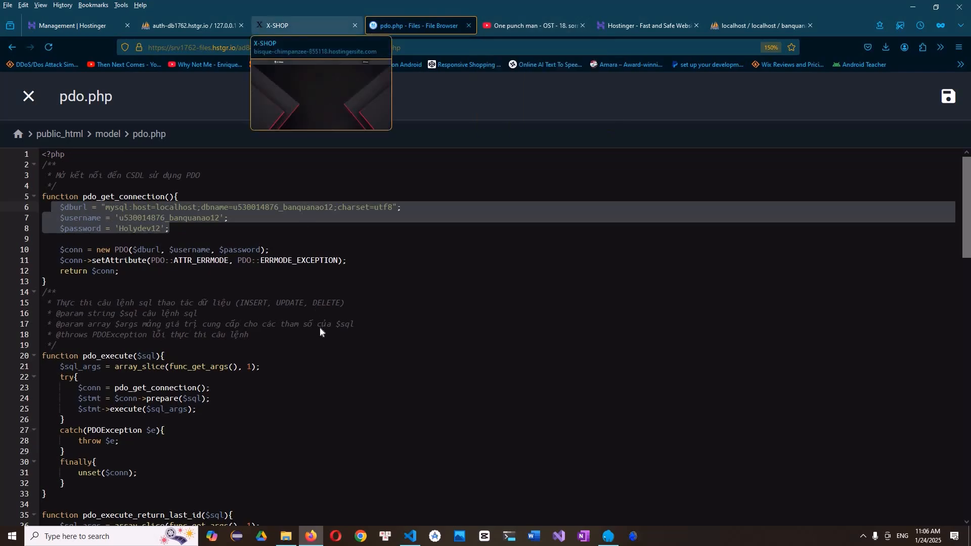
key("F5")
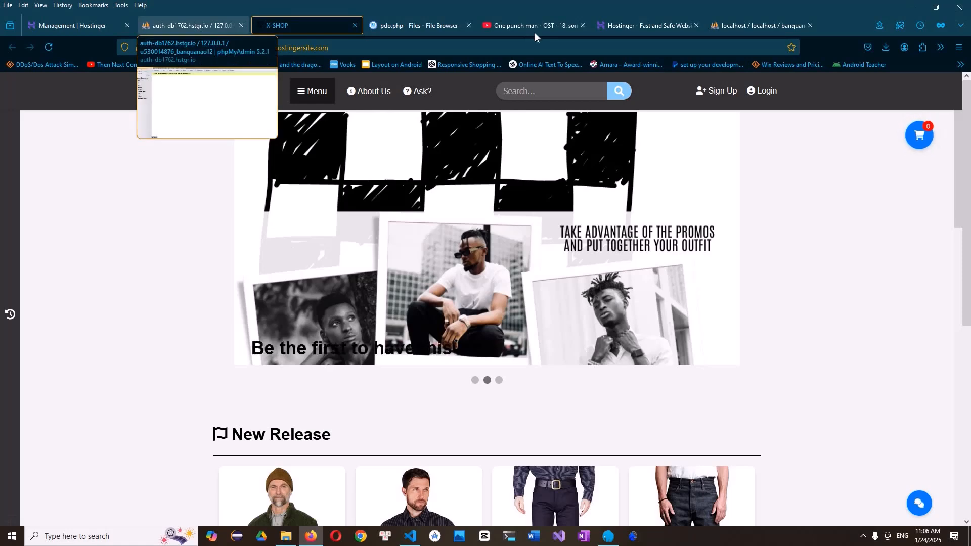
left_click(531, 25)
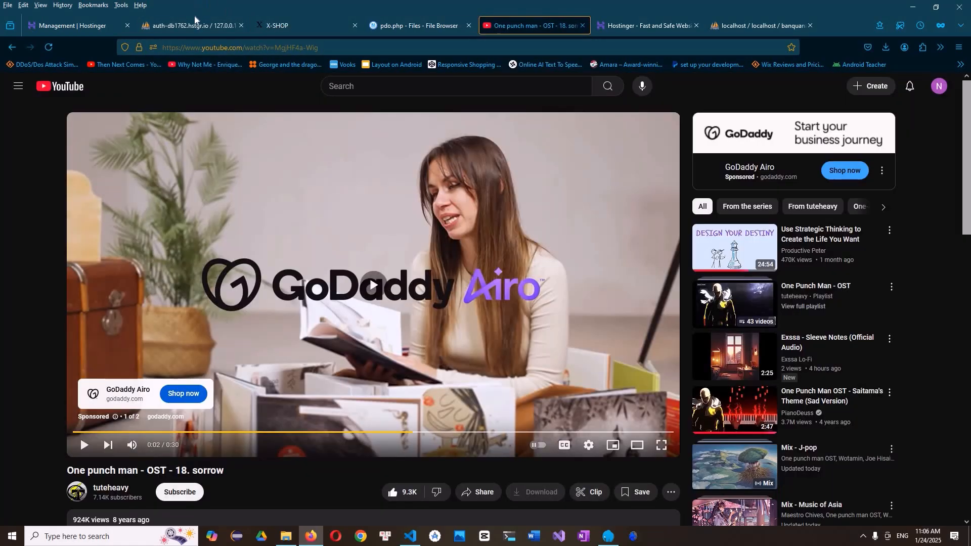
left_click(153, 25)
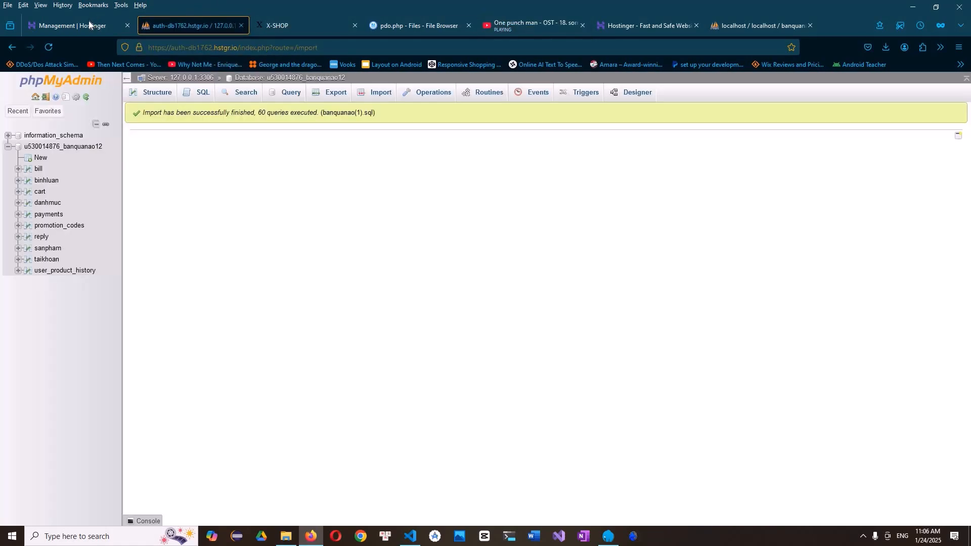
left_click(114, 28)
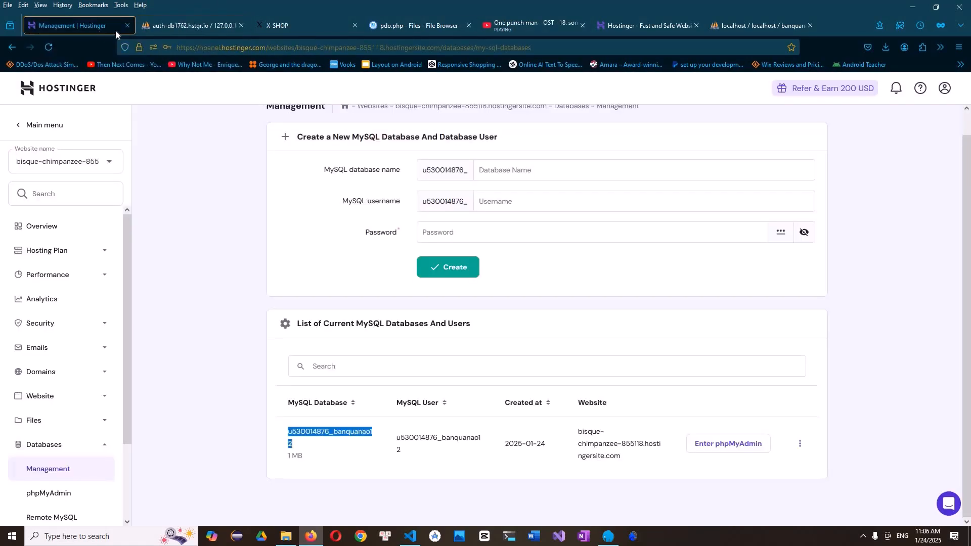
left_click(211, 30)
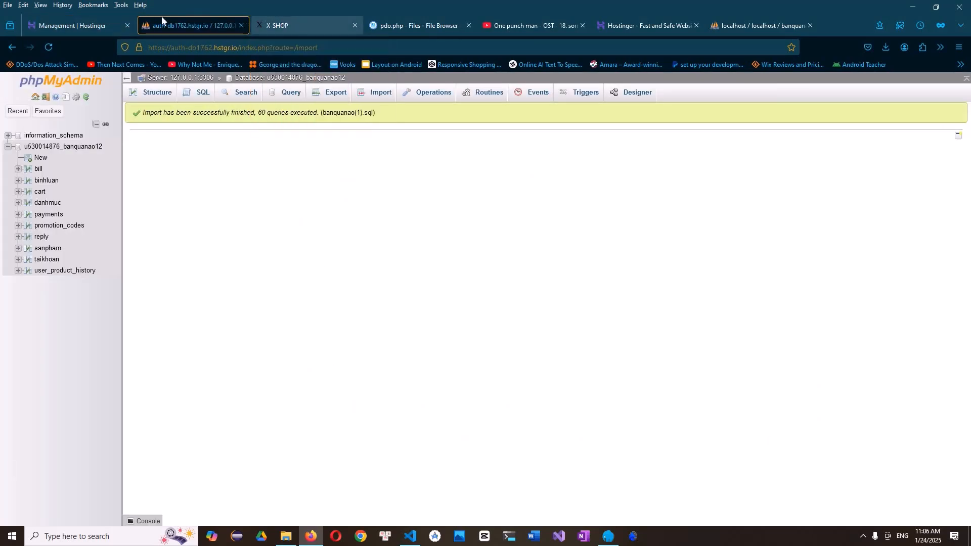
key("ctrl+Tab")
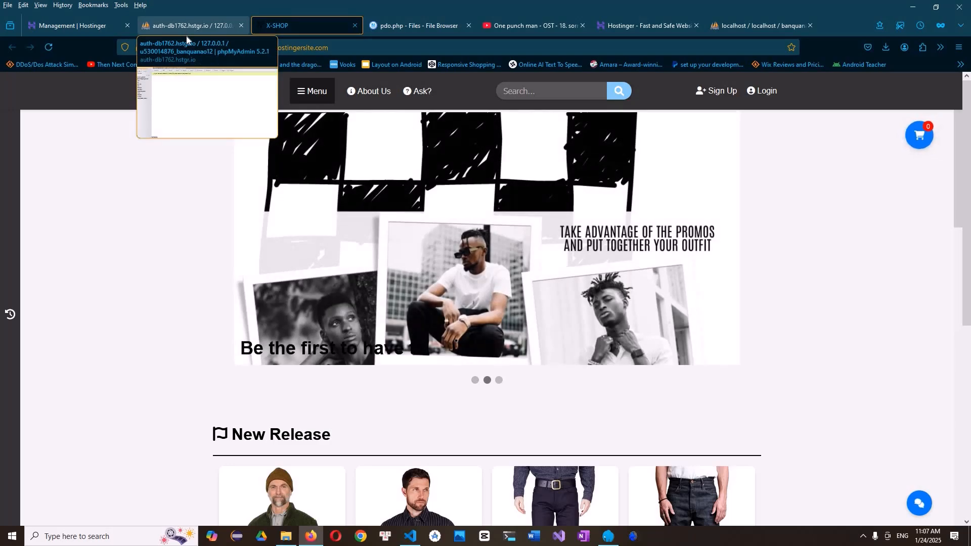
left_click(419, 25)
scroll(456, 253, "down", 3)
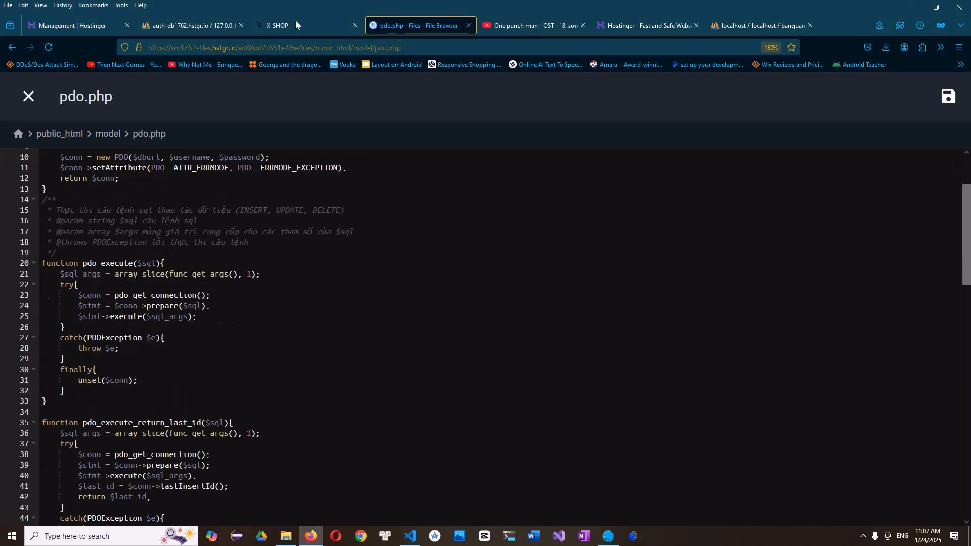
left_click(526, 26)
- Open the X-Shop introduction page and read through its Who Are We? text
left_click(193, 25)
left_click(307, 25)
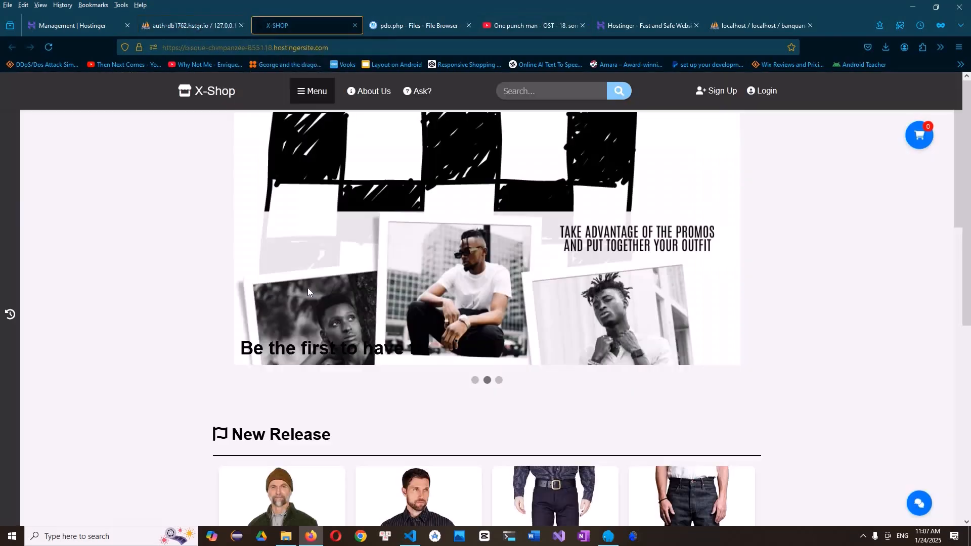
left_click(49, 47)
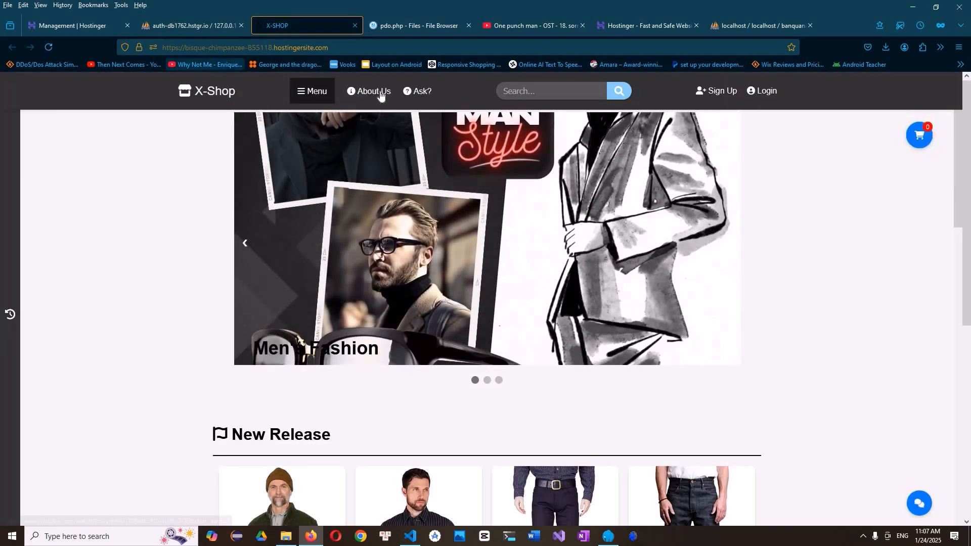
left_click(147, 269)
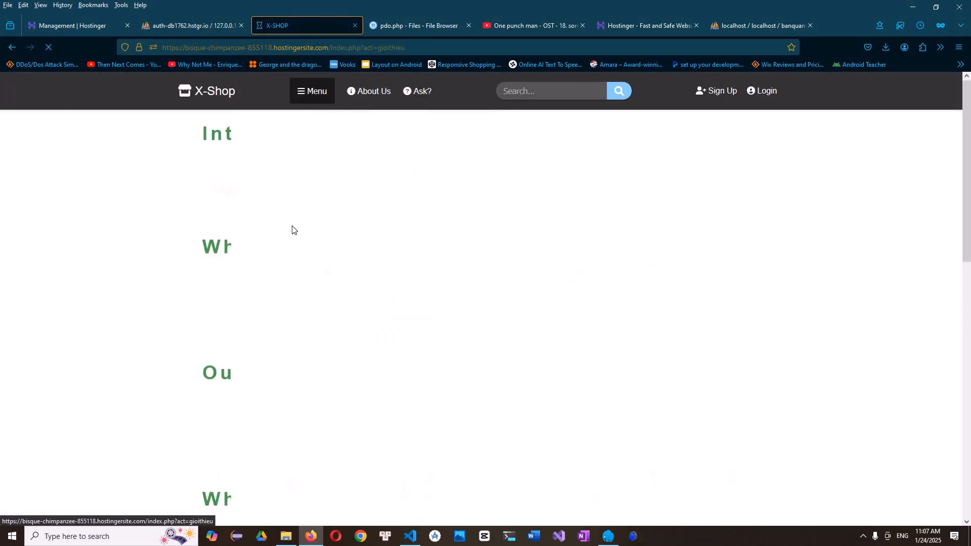
scroll(410, 299, "down", 7)
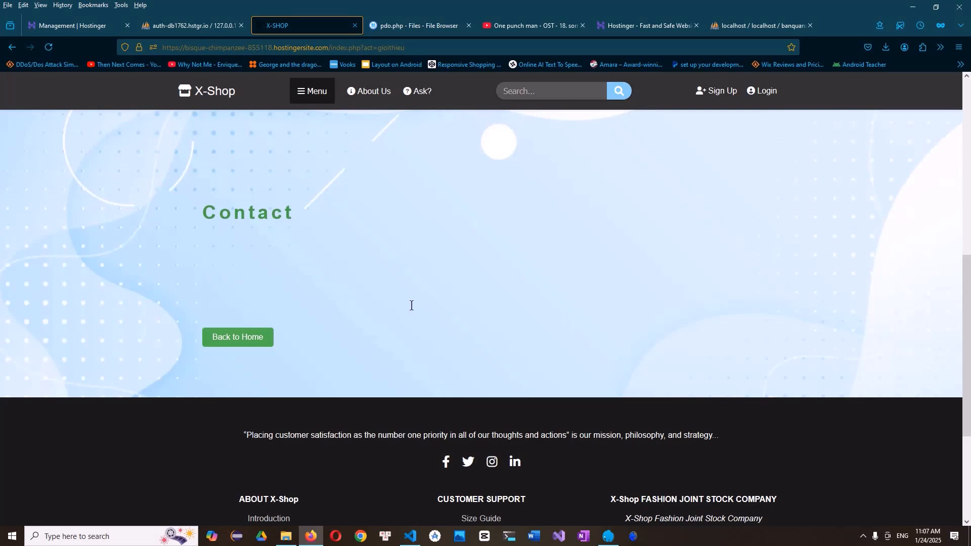
scroll(123, 194, "up", 8)
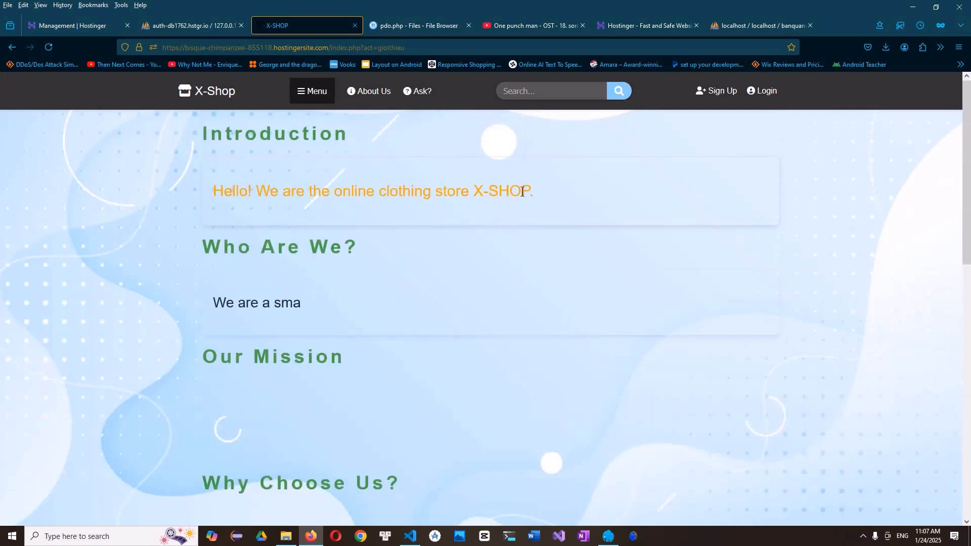
left_click_drag(593, 218, 266, 315)
left_click(212, 186)
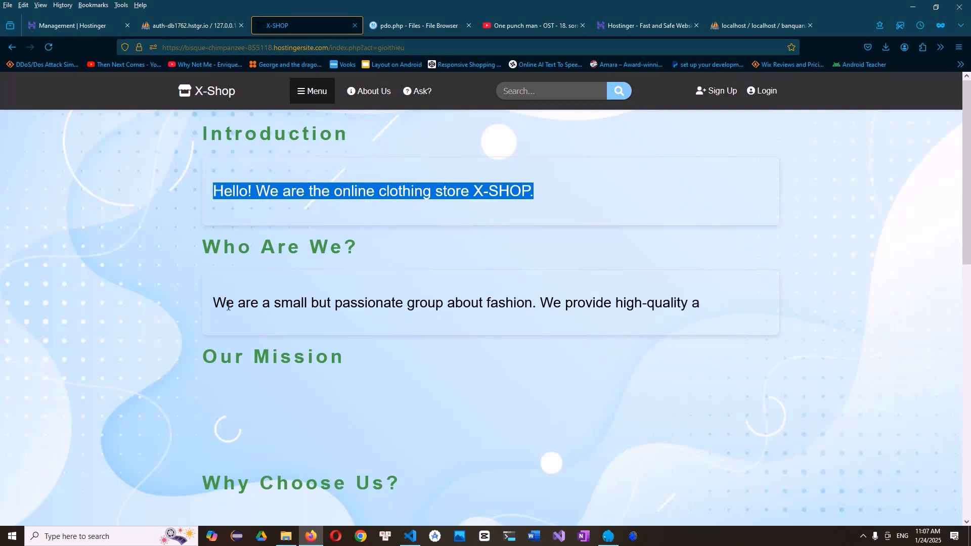
left_click(430, 333)
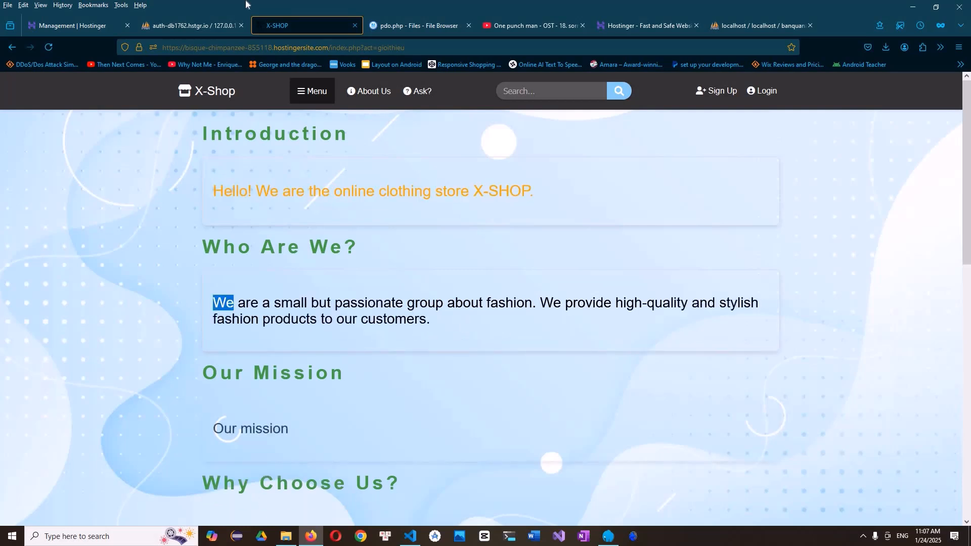
triple_click(223, 303)
left_click(263, 92)
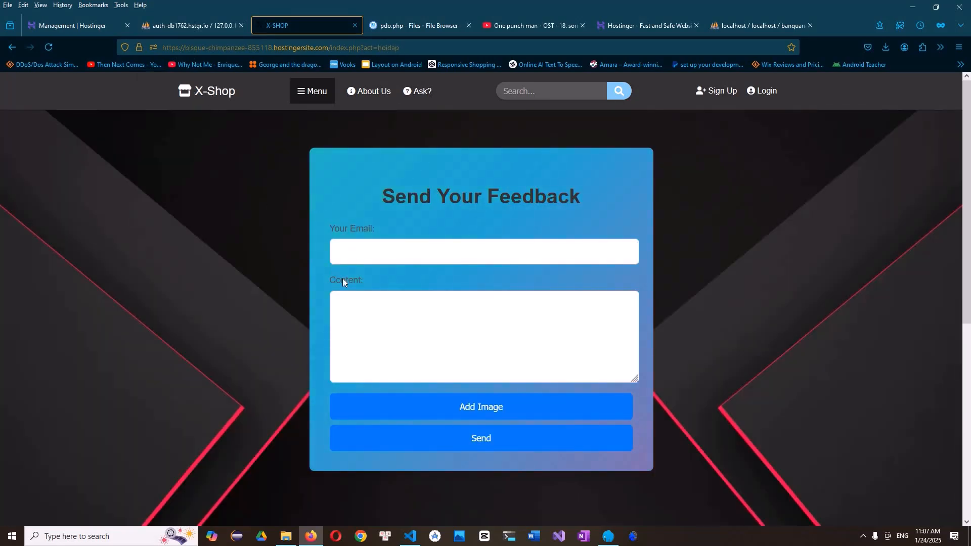
- Open the TOPO Designs Sherpa Jacket Olive from the home page and choose size M
left_click(207, 92)
scroll(472, 297, "down", 5)
left_click(279, 288)
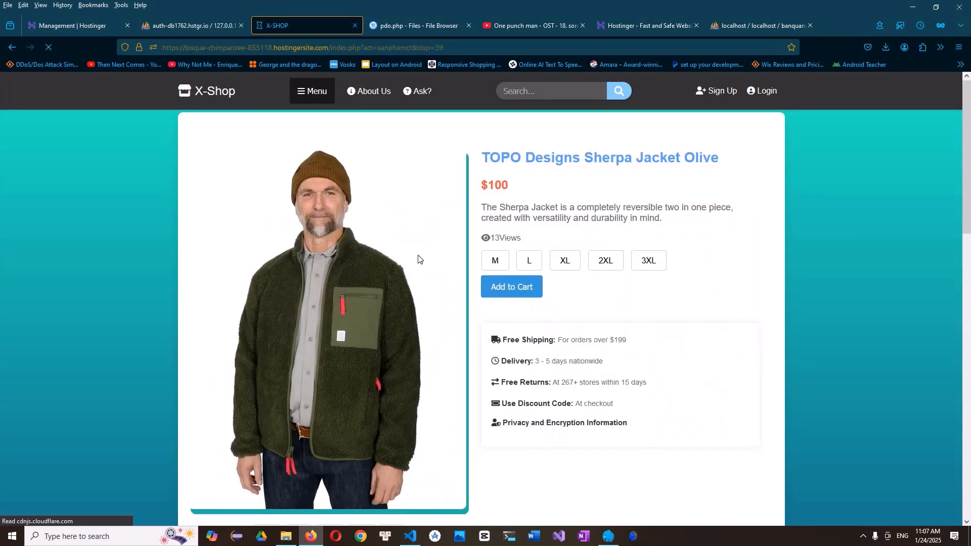
scroll(756, 257, "down", 5)
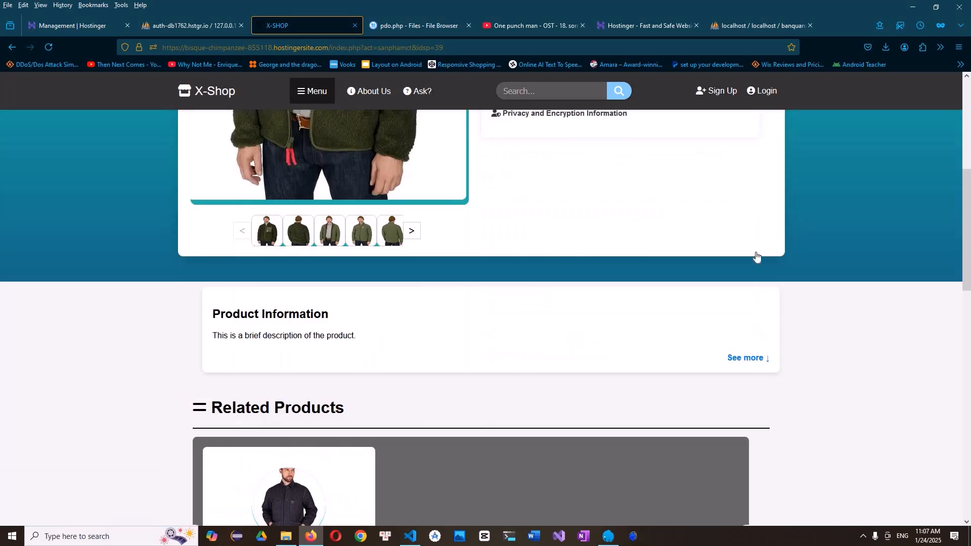
scroll(756, 257, "down", 2)
left_click(263, 256)
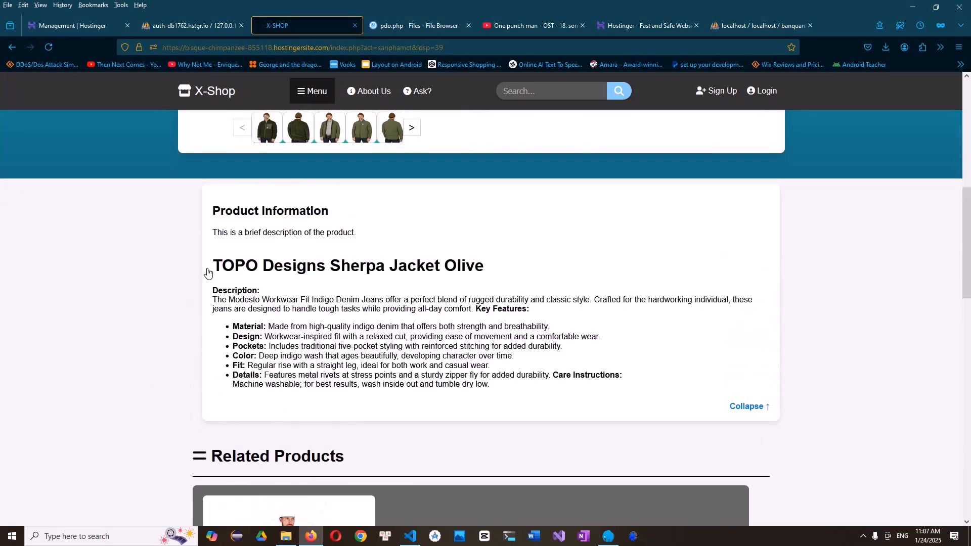
scroll(295, 114, "down", 6)
scroll(505, 268, "down", 5)
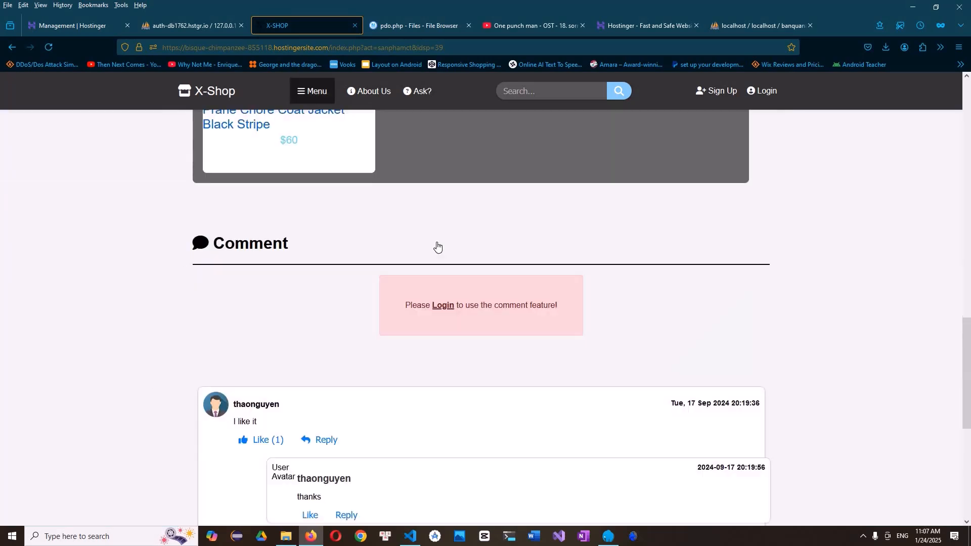
scroll(568, 180, "up", 15)
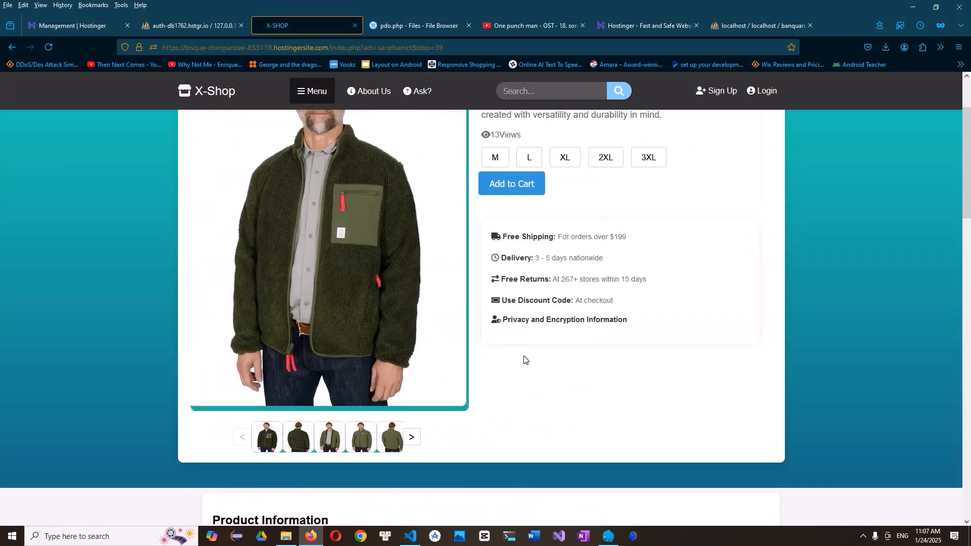
scroll(522, 296, "up", 2)
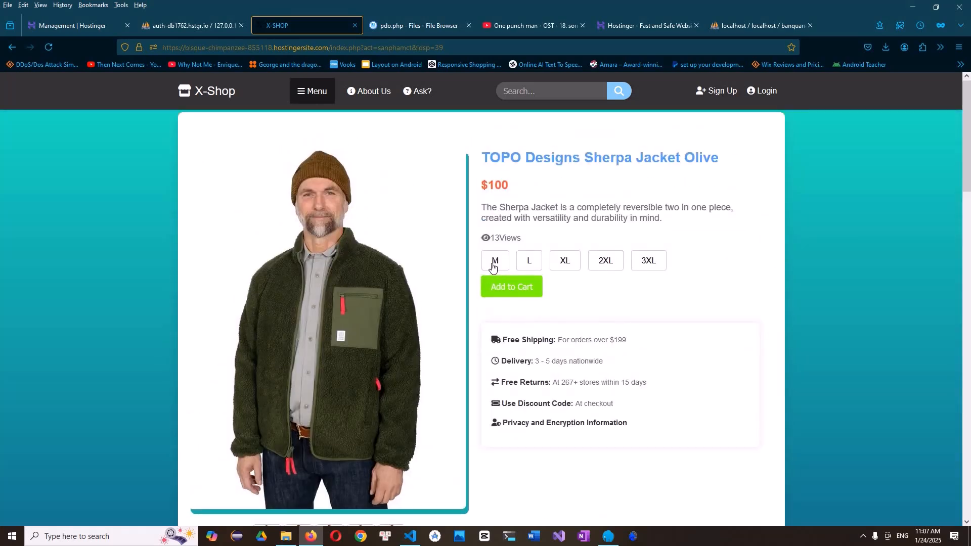
left_click(495, 261)
- Add the size M jacket to the cart, then open the Hostinger site Overview dashboard
left_click(512, 286)
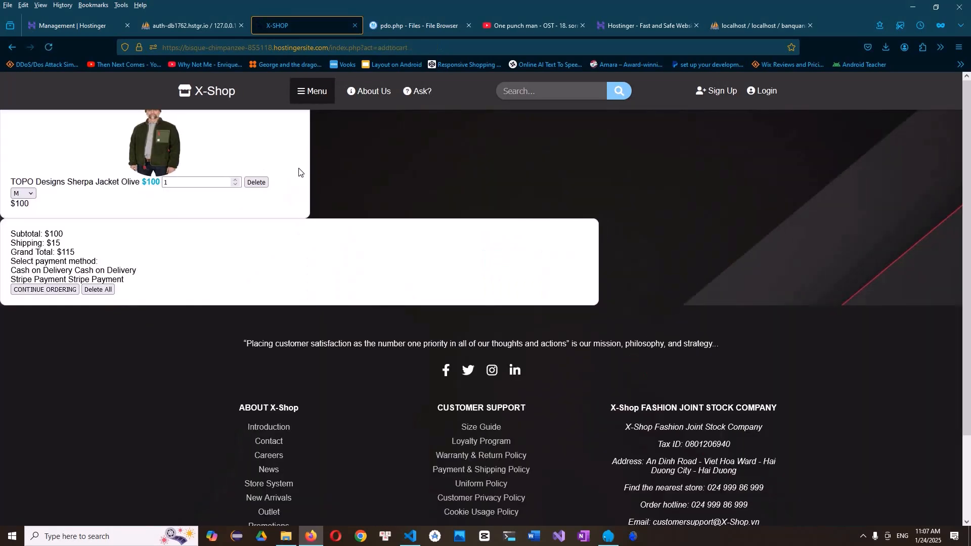
left_click(216, 94)
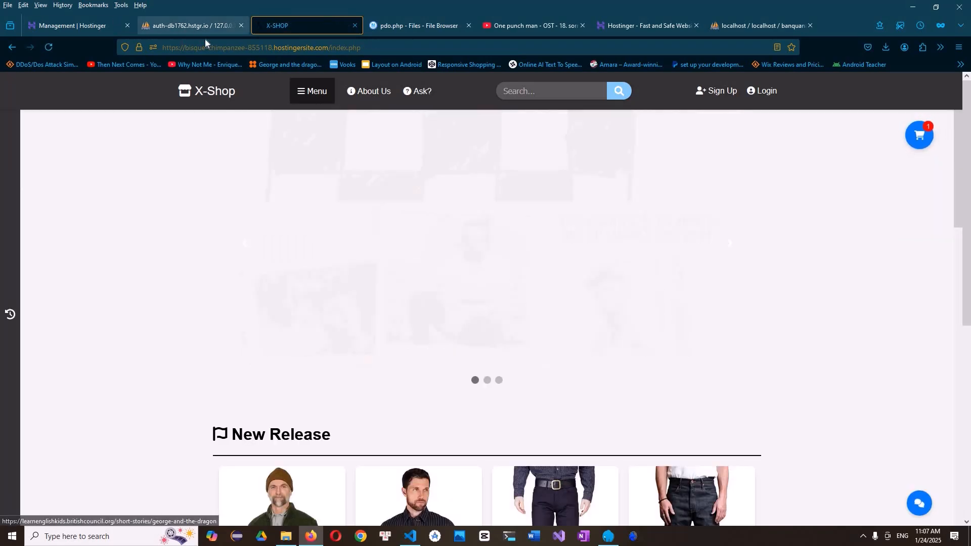
left_click(188, 26)
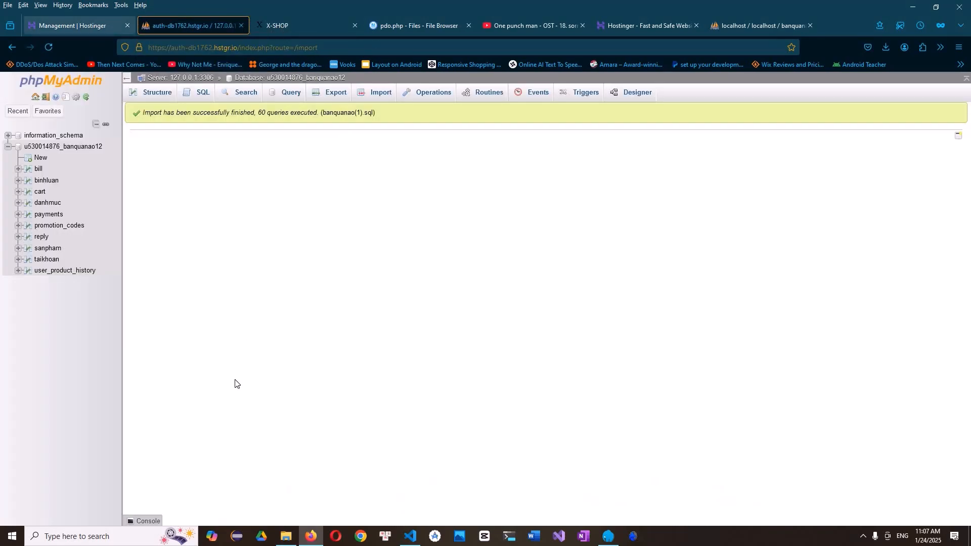
left_click(281, 26)
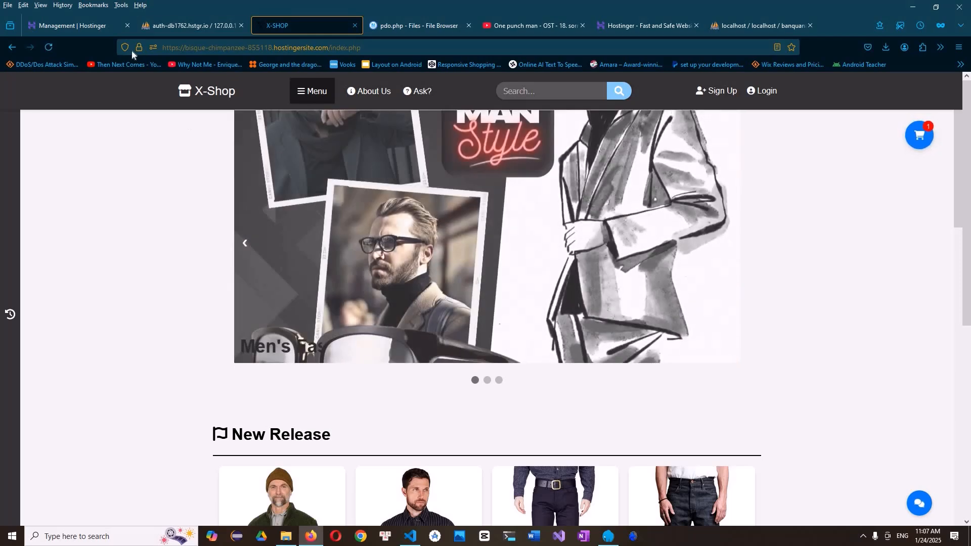
left_click(147, 25)
left_click(76, 26)
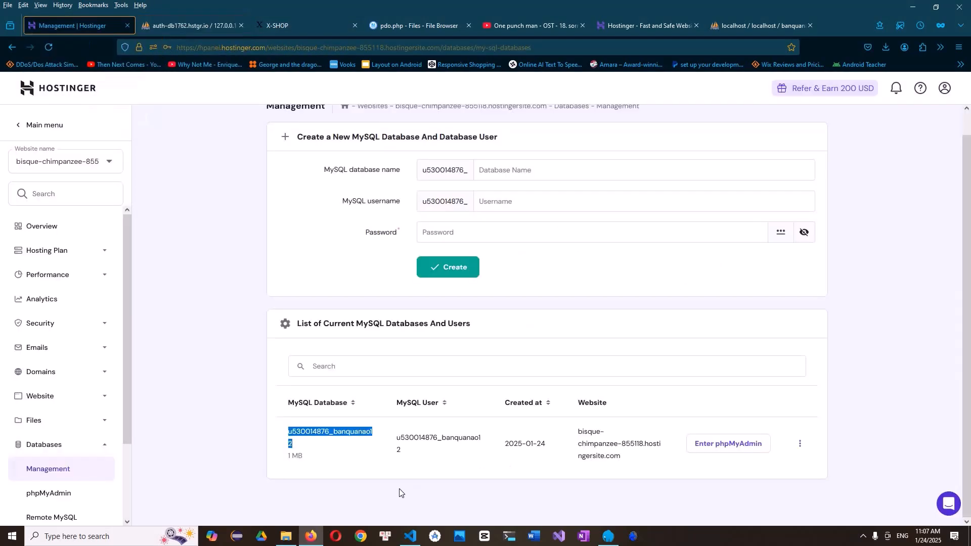
left_click(54, 229)
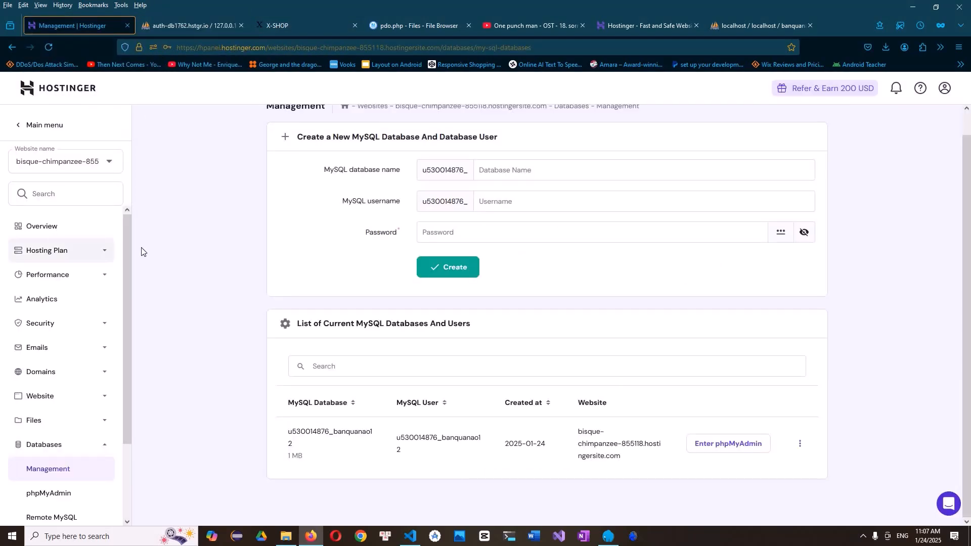
left_click(531, 25)
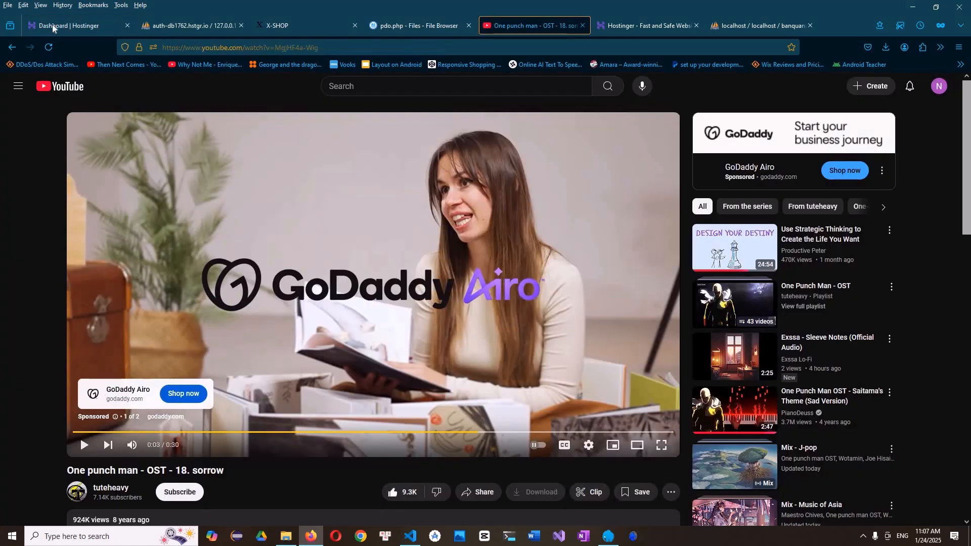
left_click(79, 25)
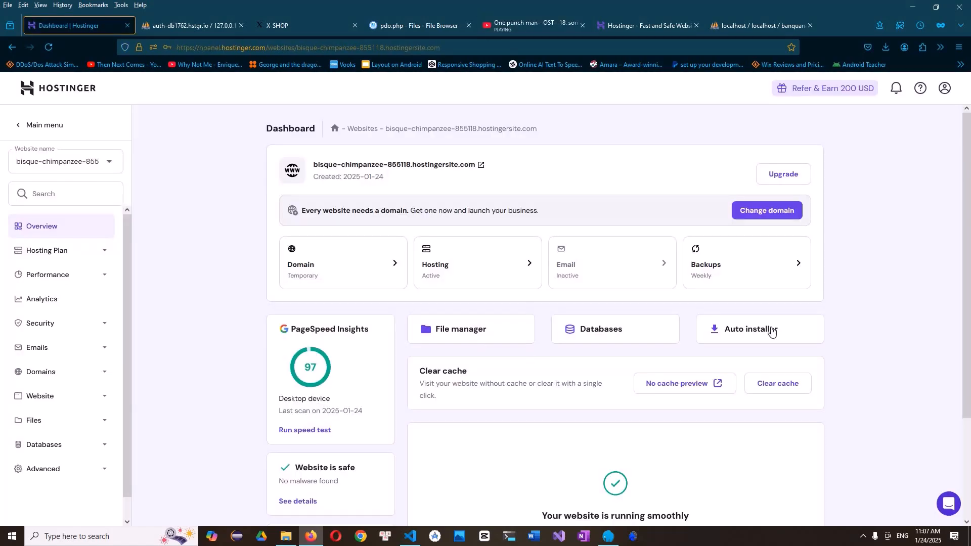
- Try Change domain on the hPanel dashboard, then return to the phpMyAdmin import results
scroll(424, 316, "down", 2)
scroll(427, 301, "up", 2)
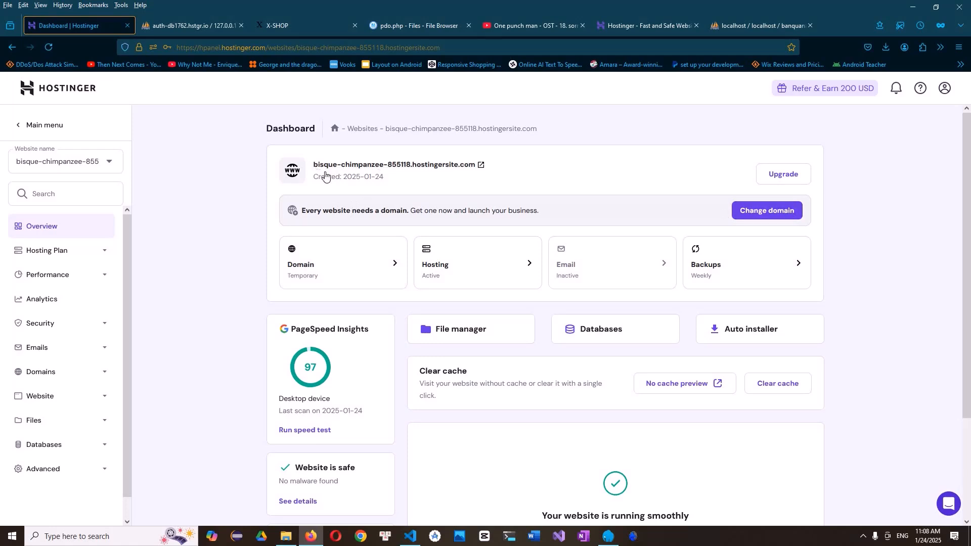
left_click(781, 213)
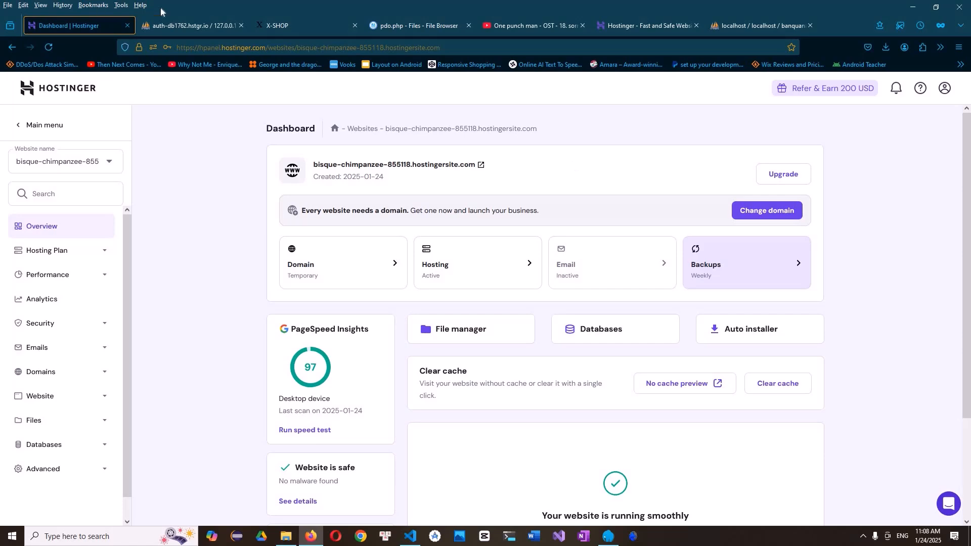
left_click(191, 26)
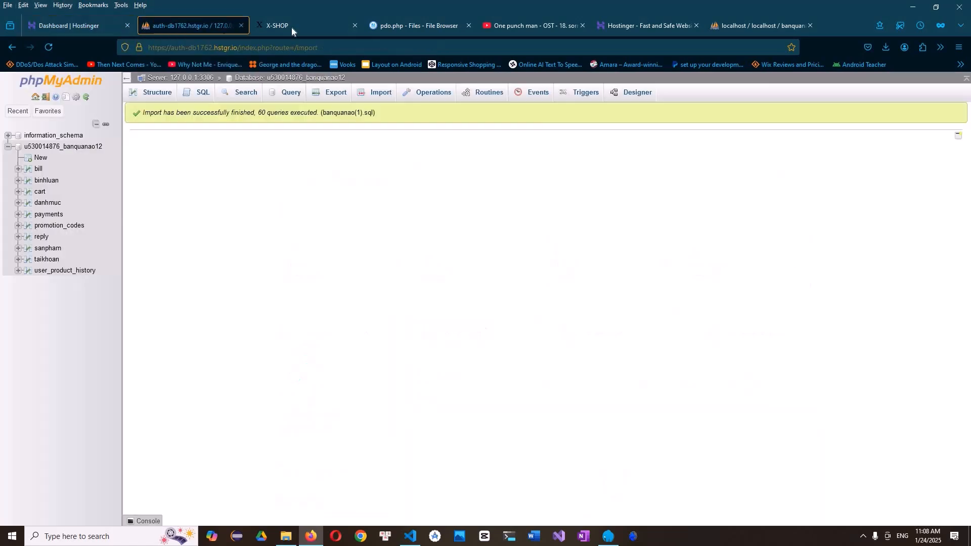
- Close the pdo.php editor, reset the page zoom, and return to the X-Shop storefront
left_click(292, 26)
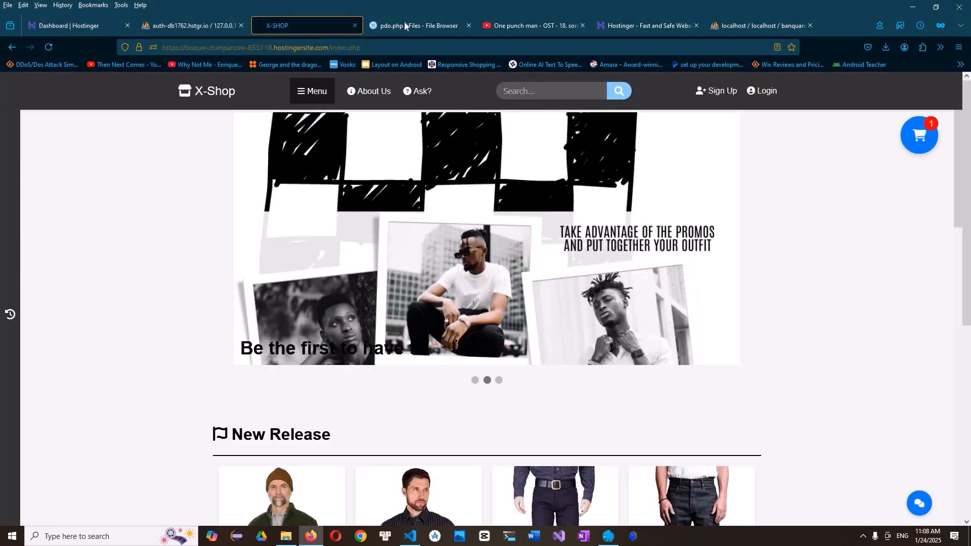
left_click(404, 22)
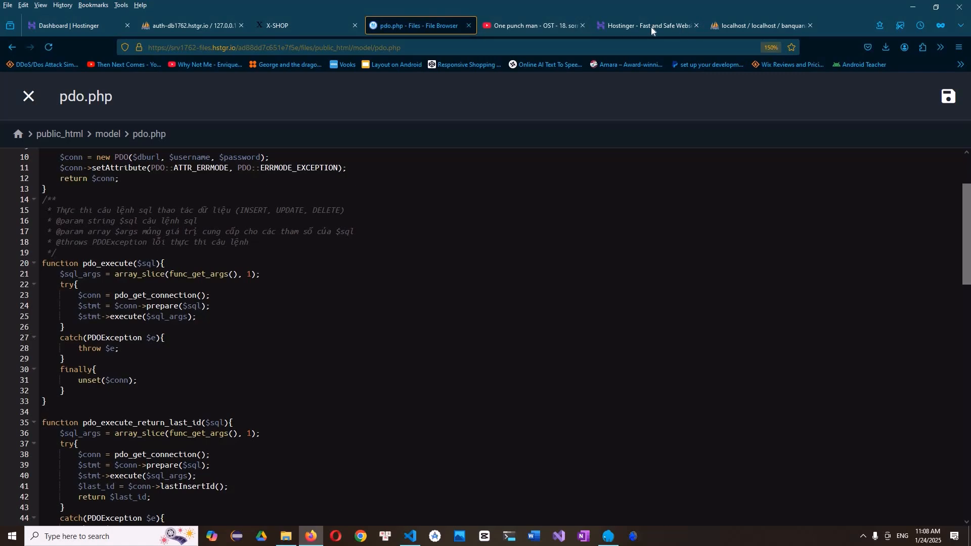
left_click(651, 26)
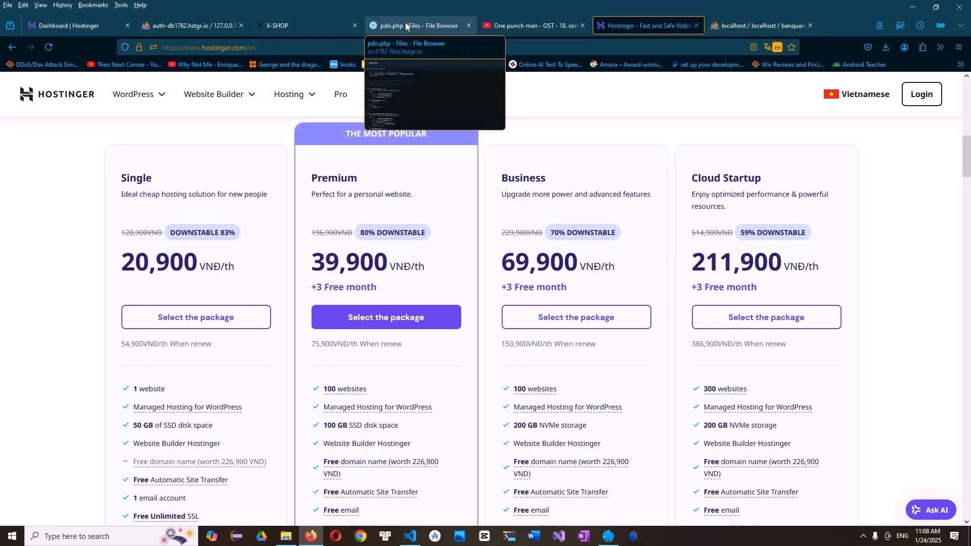
left_click(405, 25)
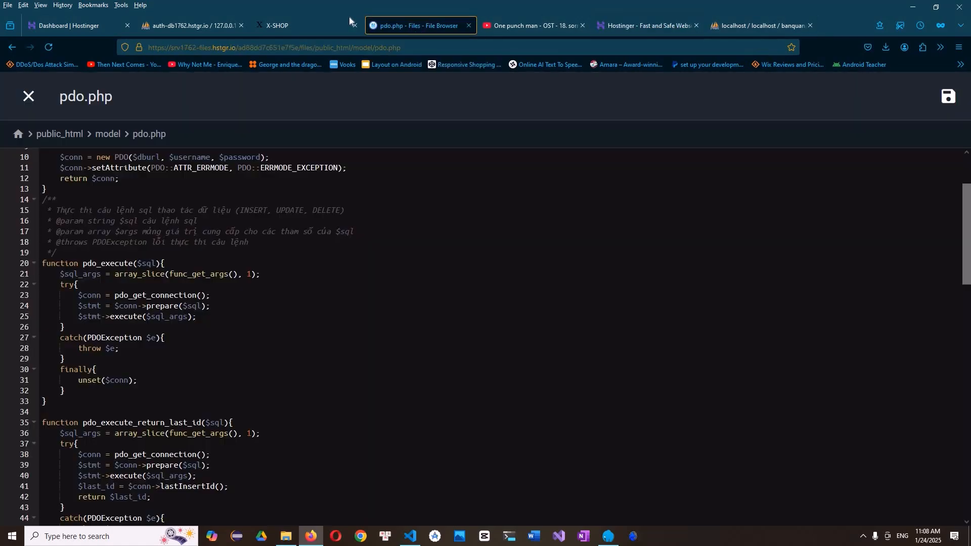
left_click(31, 99)
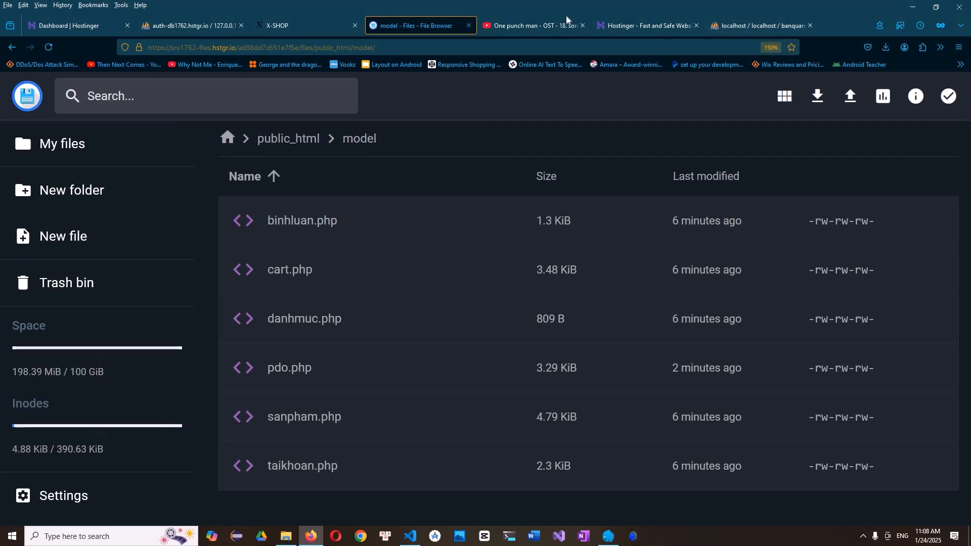
key("ctrl+0")
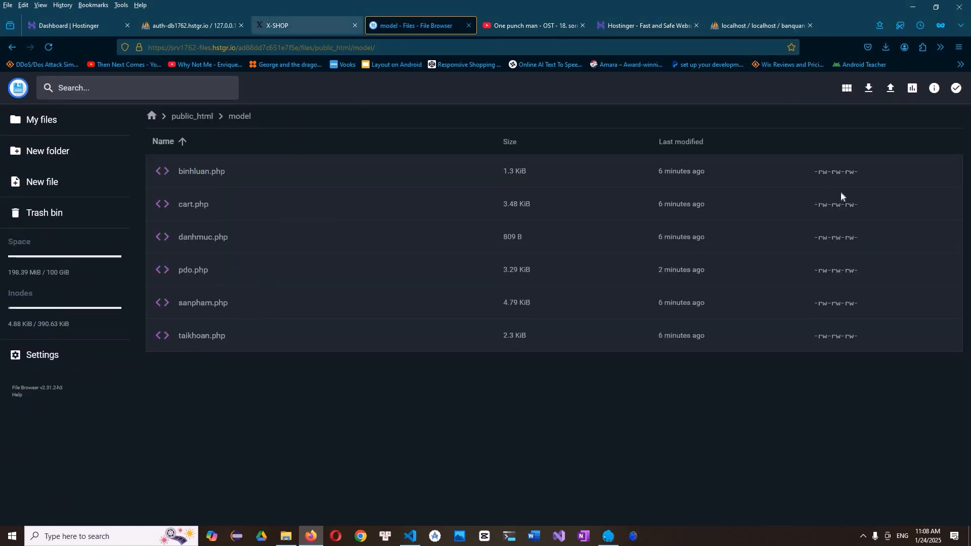
key("ctrl+shift+Tab")
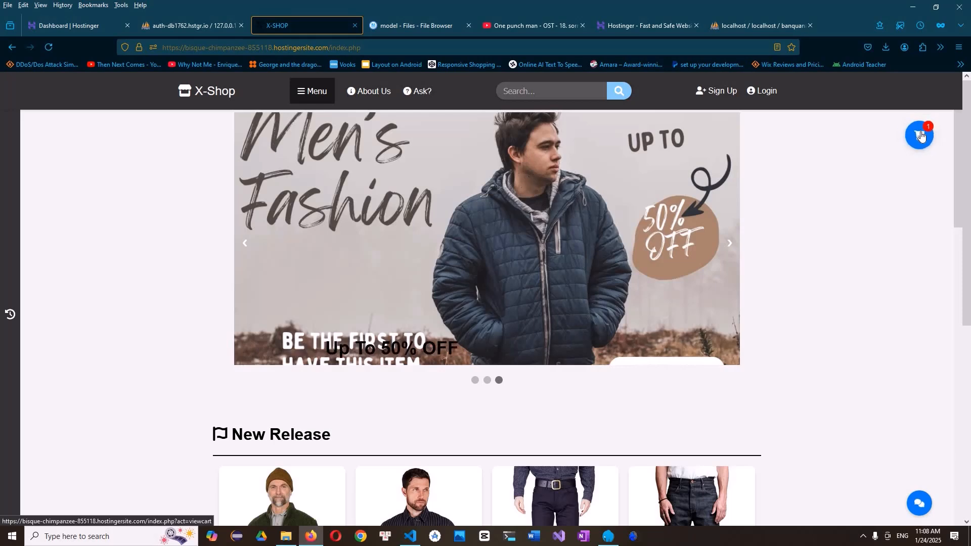